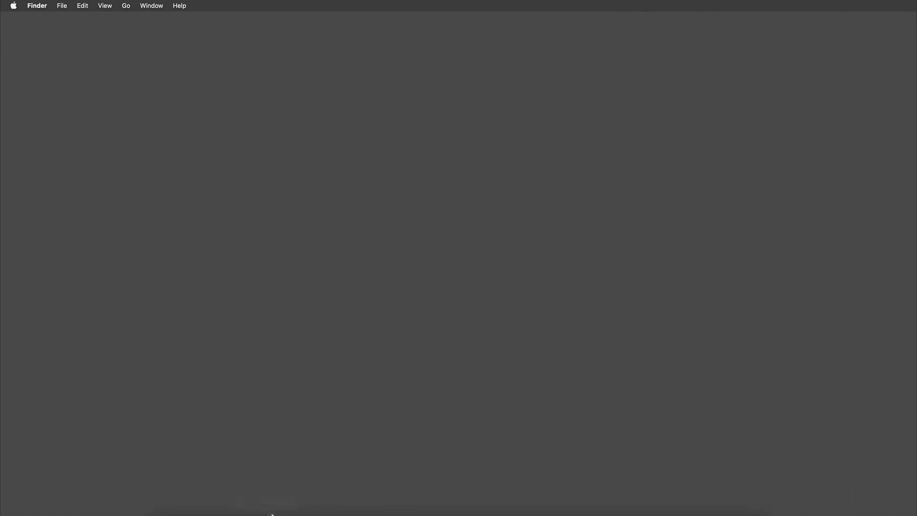
# Step: Launch DaVinci Resolve and open the Untitled Project
pyautogui.moveTo(272, 514)
pyautogui.click(293, 486)
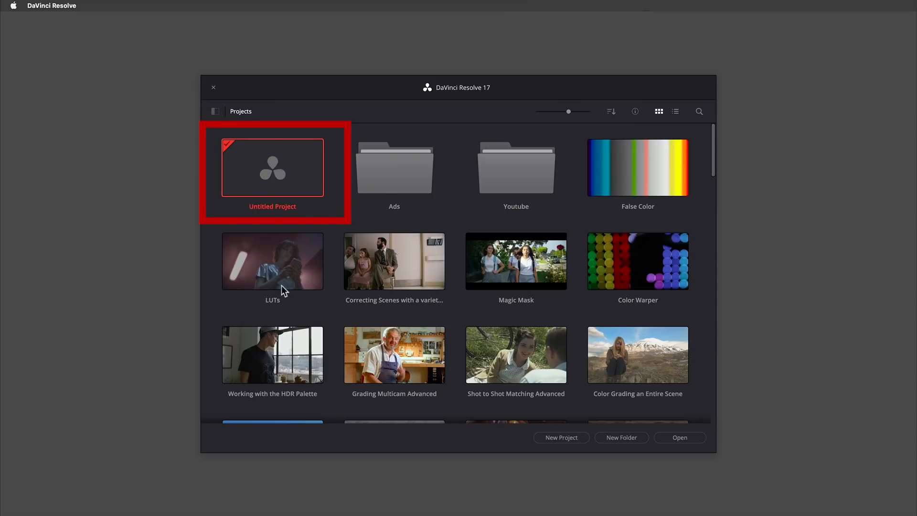
pyautogui.doubleClick(267, 169)
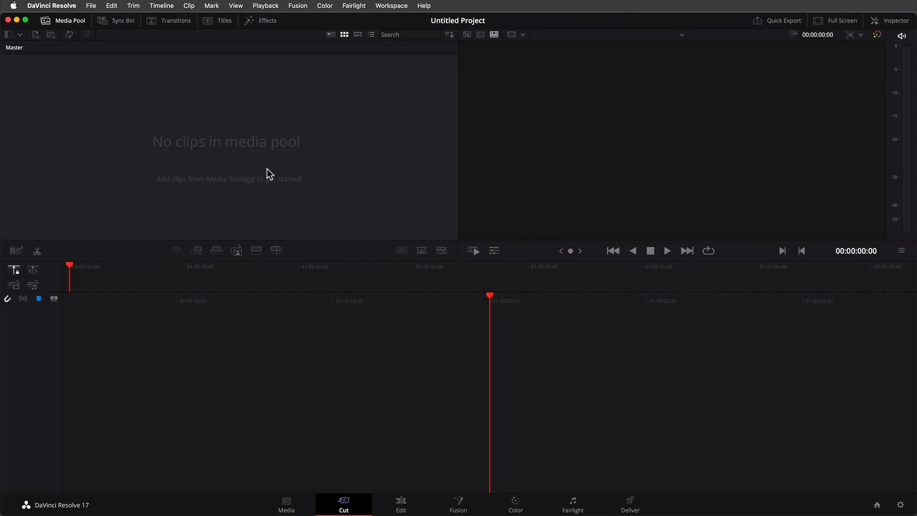
# Step: Save the project under the name Resolve 17 Tutorial
pyautogui.click(92, 6)
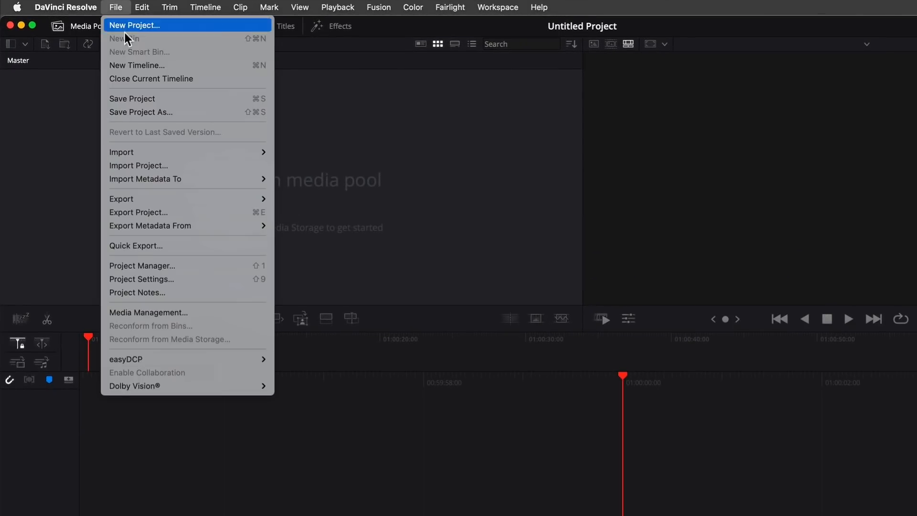
pyautogui.click(145, 98)
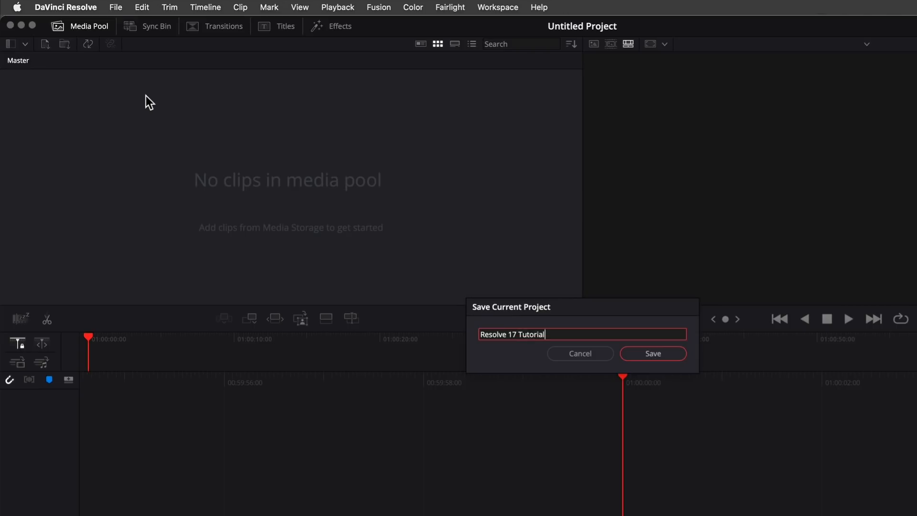
pyautogui.press('Return')
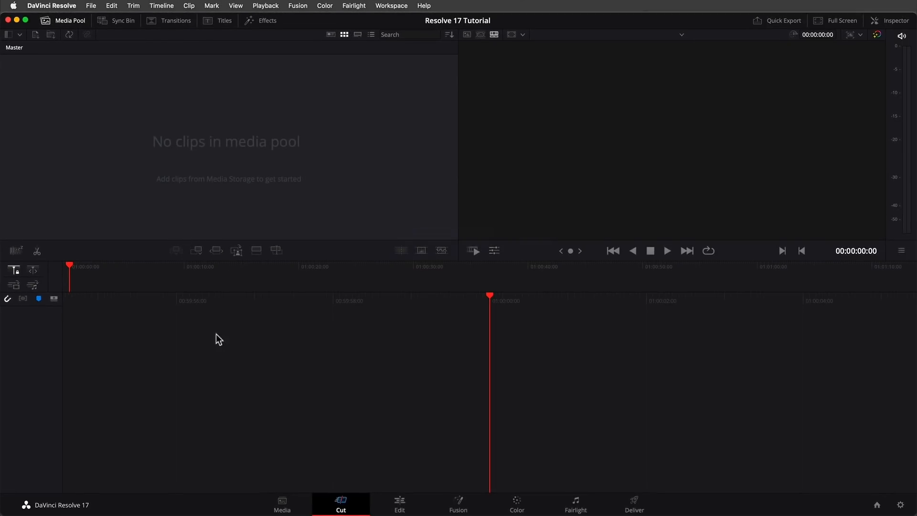
# Step: Look through the Media, Cut, Edit, Fusion, Color, Fairlight and Deliver pages in order
pyautogui.click(288, 499)
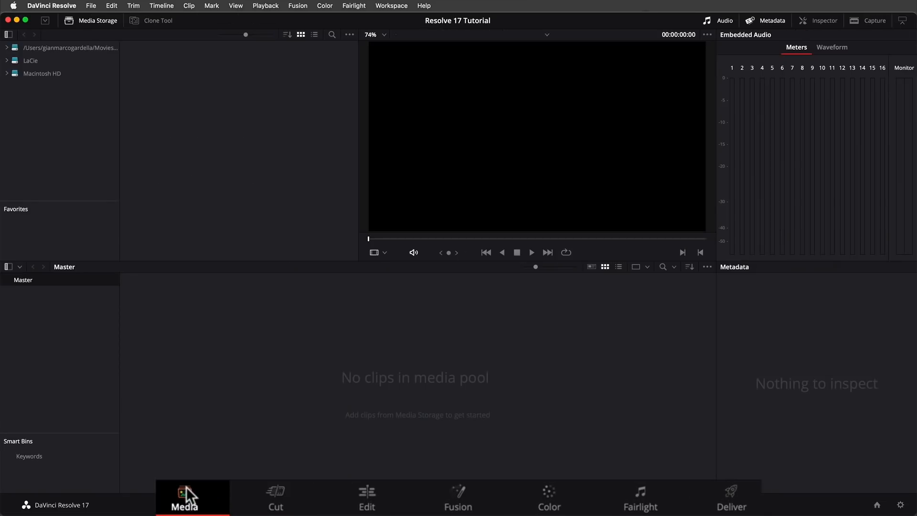
pyautogui.click(266, 495)
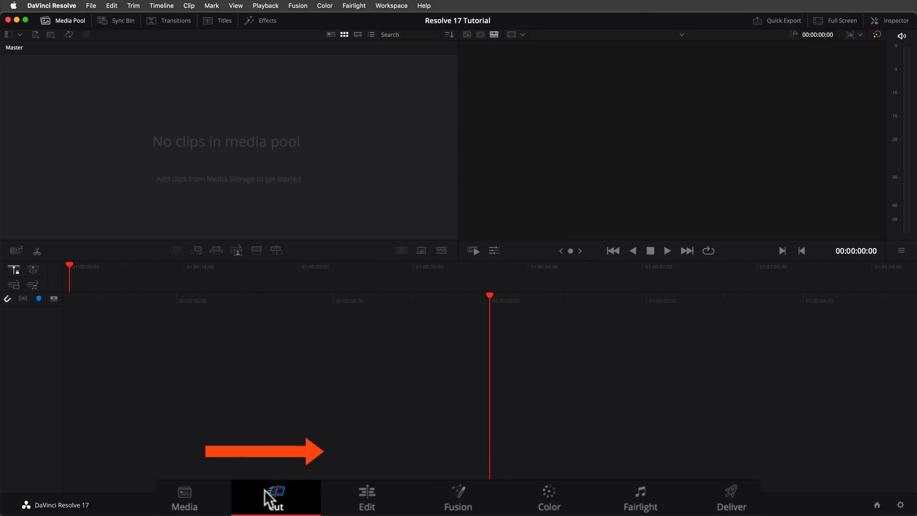
pyautogui.click(365, 495)
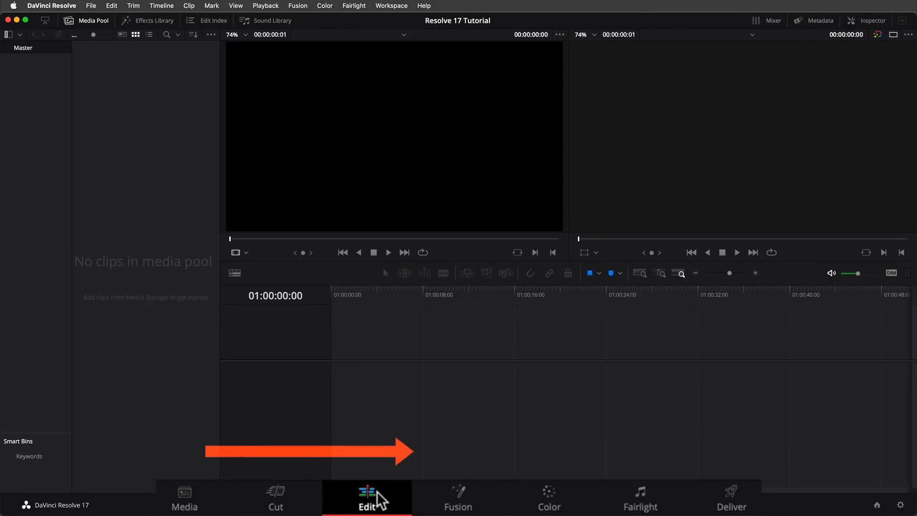
pyautogui.click(462, 496)
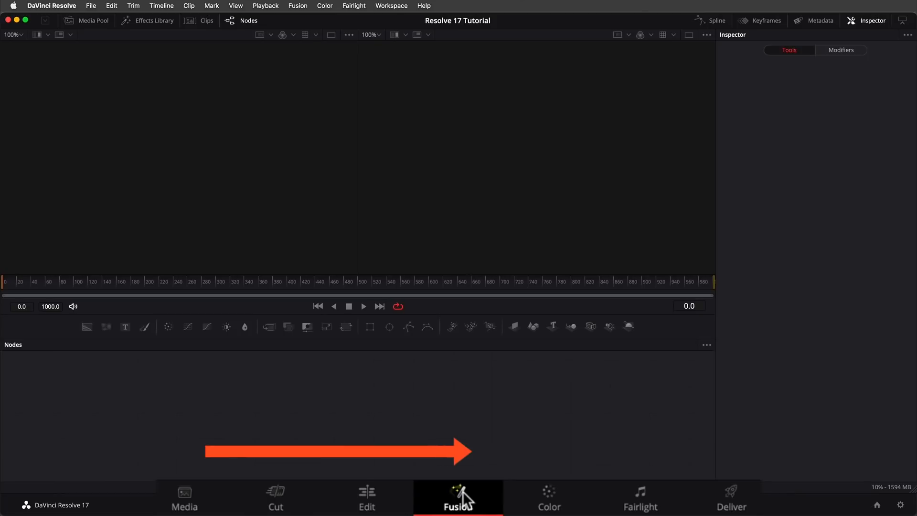
pyautogui.click(548, 497)
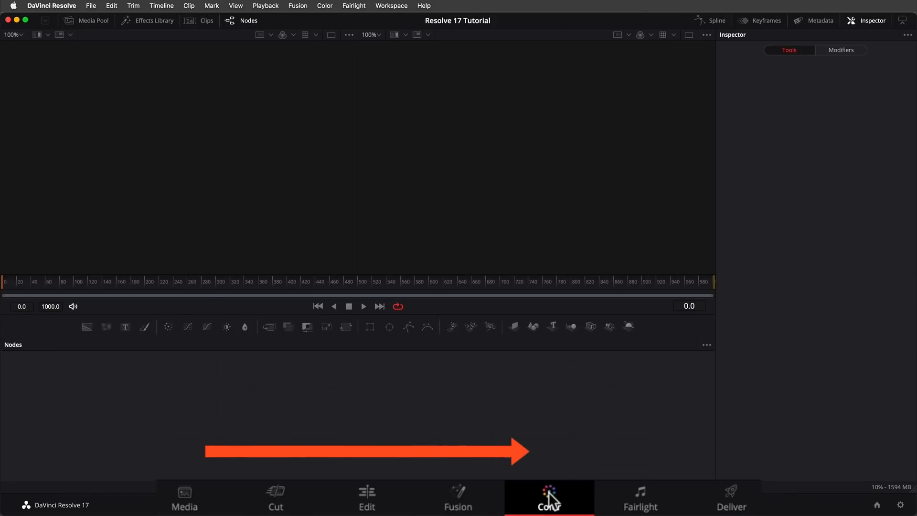
pyautogui.click(632, 499)
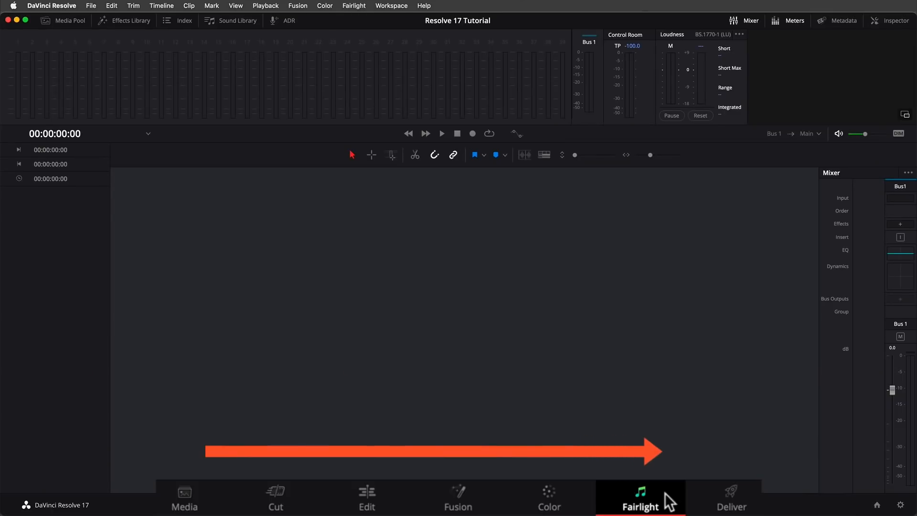
pyautogui.click(729, 501)
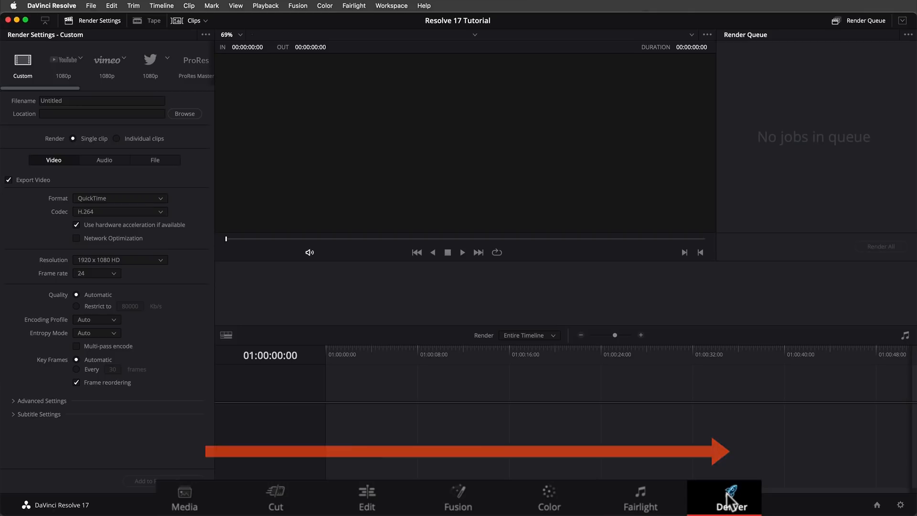
# Step: On the Media page, add clips V1-0001 to V1-0006 from the New York Footage folder to the media pool
pyautogui.click(197, 492)
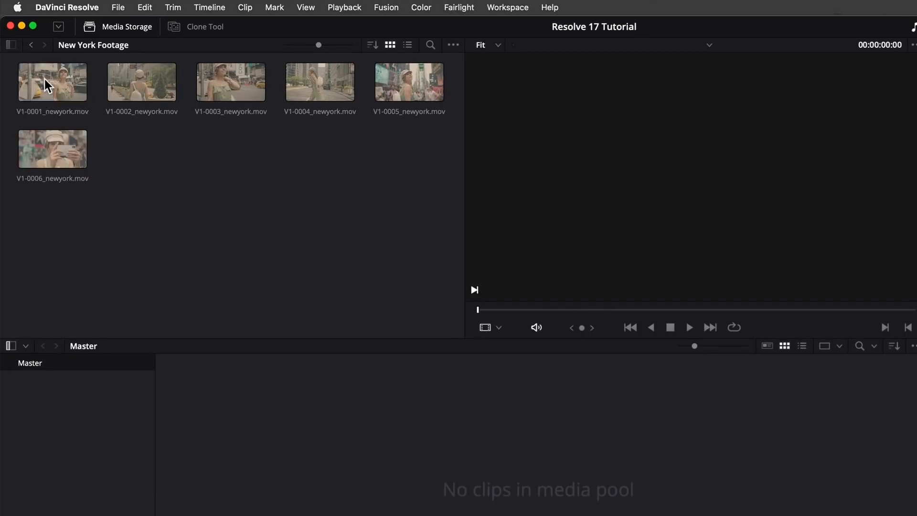
pyautogui.click(44, 79)
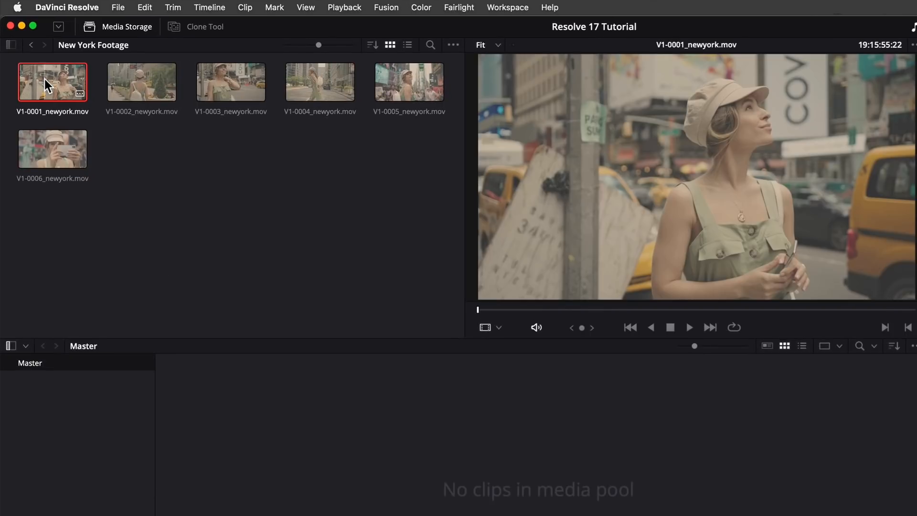
pyautogui.moveTo(580, 197); pyautogui.dragTo(227, 442)
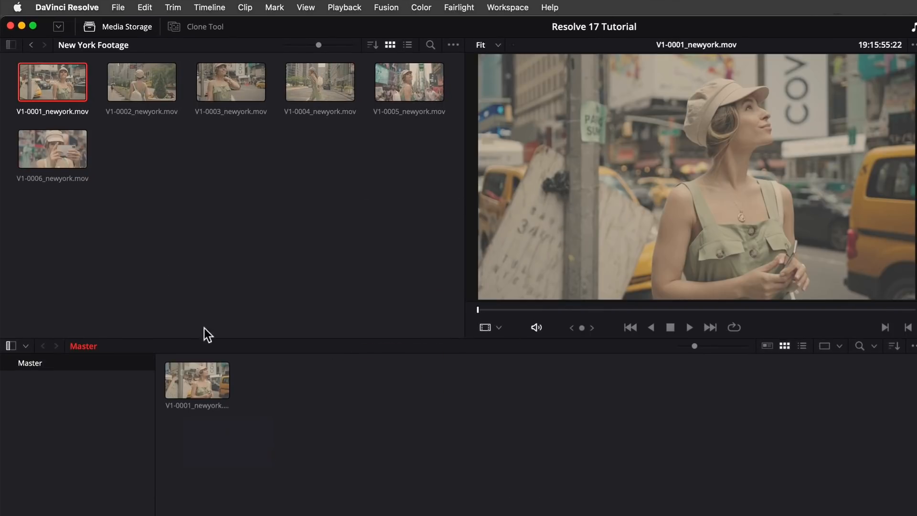
pyautogui.click(148, 78)
pyautogui.keyDown('shift'); pyautogui.click(57, 144); pyautogui.keyUp('shift')
pyautogui.moveTo(51, 145); pyautogui.dragTo(314, 434)
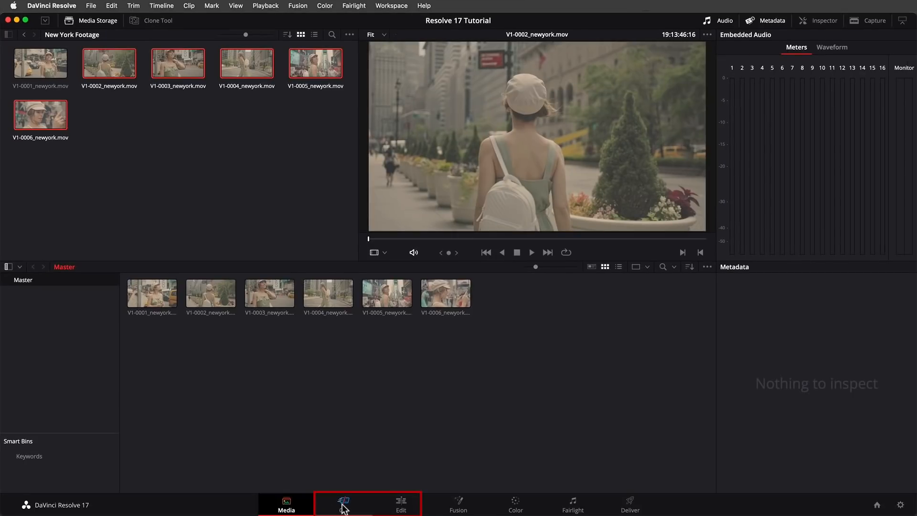
# Step: On the Cut page, create a new empty timeline named Edit 1
pyautogui.click(344, 501)
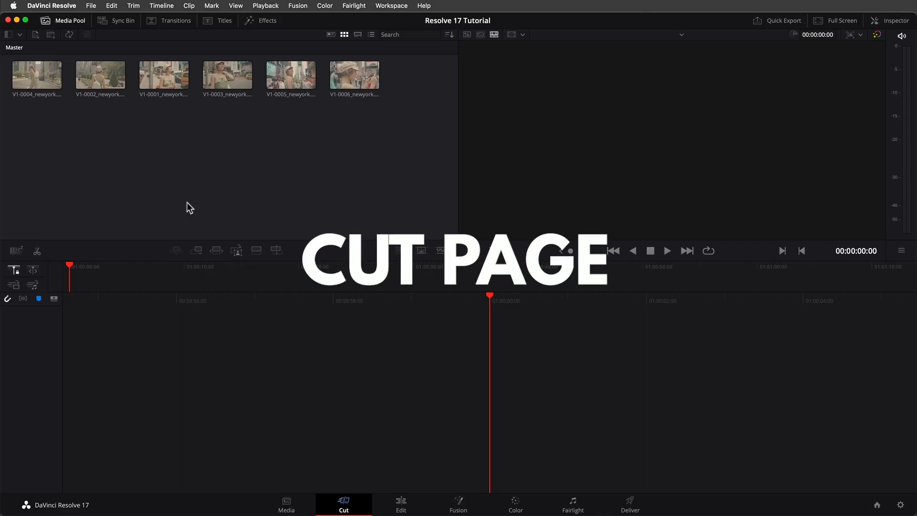
pyautogui.click(92, 6)
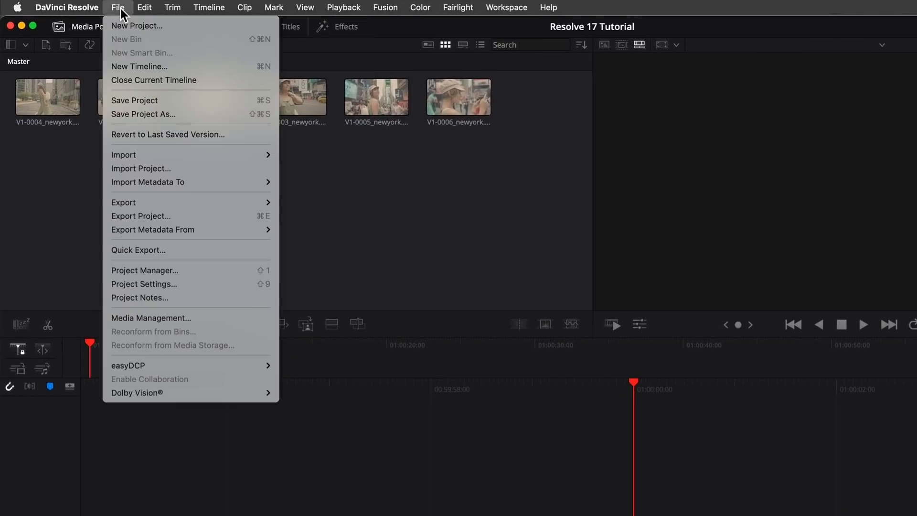
pyautogui.click(136, 67)
pyautogui.write('Edit 1')
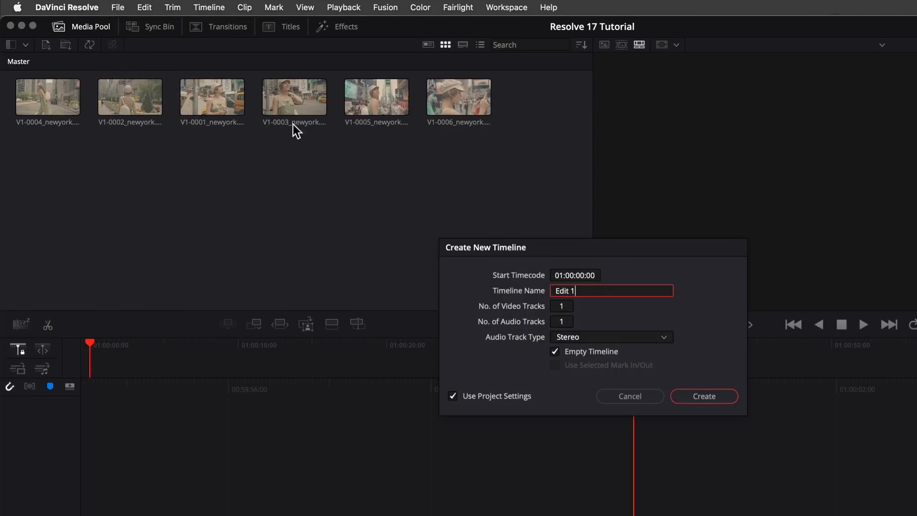
pyautogui.click(686, 392)
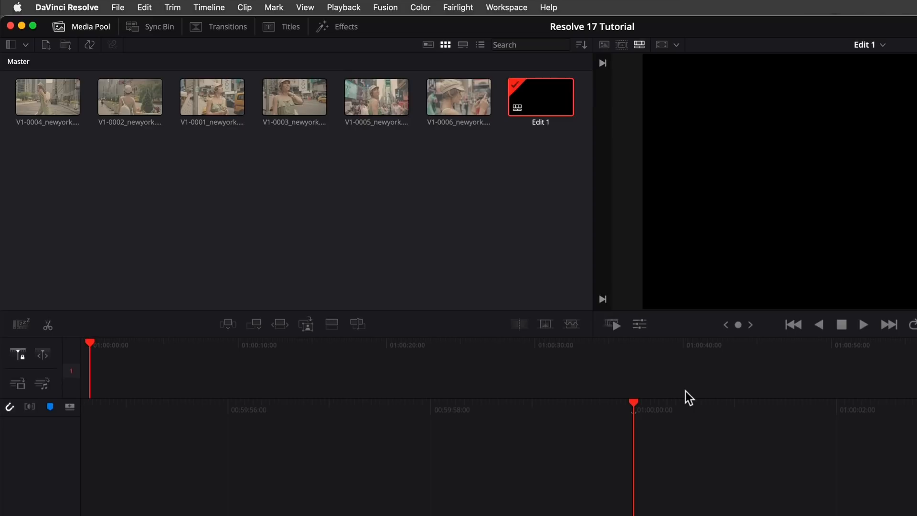
# Step: Mark an in-to-out range of about 00:00:02:08 in V1-0001_newyork.mov and insert it into the timeline
pyautogui.doubleClick(208, 103)
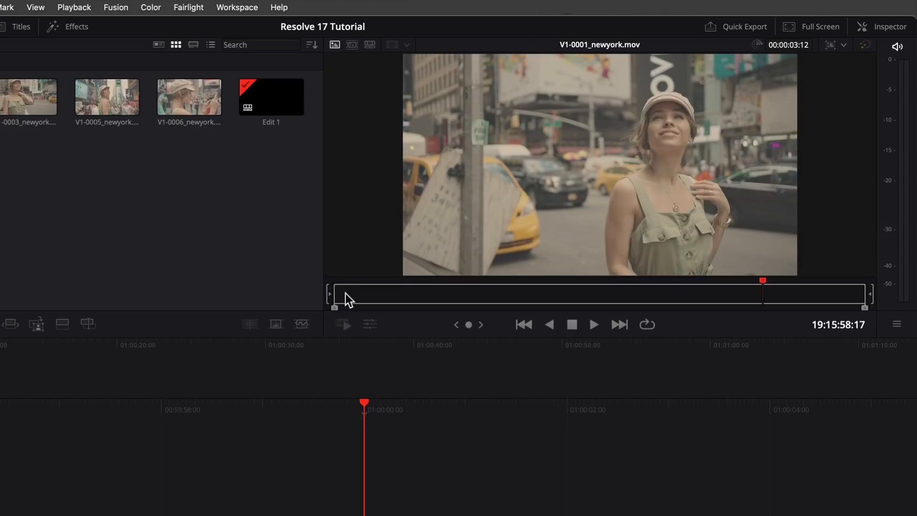
pyautogui.moveTo(346, 297); pyautogui.dragTo(772, 304)
pyautogui.press('i')
pyautogui.press('o')
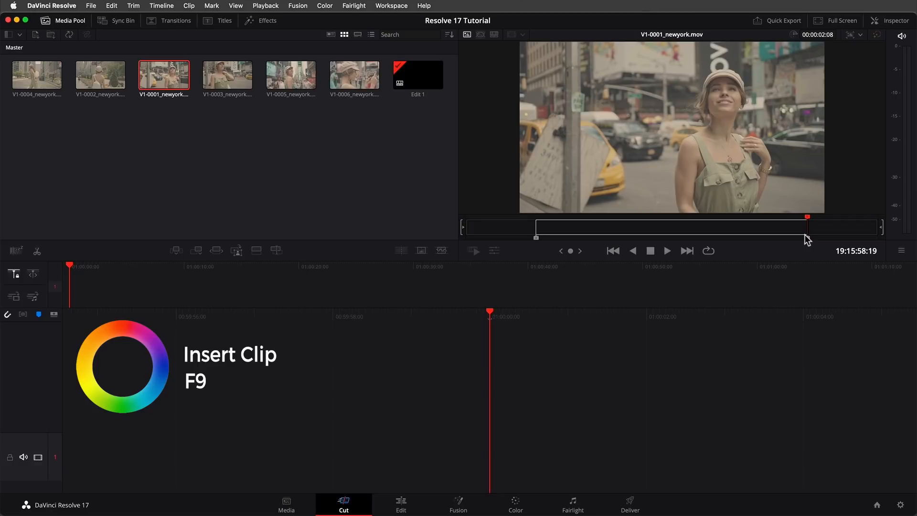
pyautogui.press('F9')
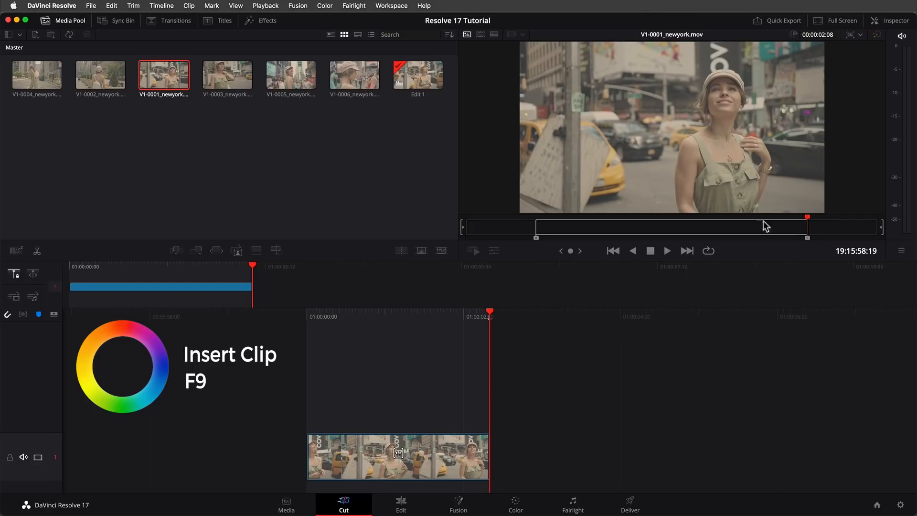
# Step: Mark an in-to-out range of about 00:00:01:23 in V1-0002_newyork.mov
pyautogui.click(112, 76)
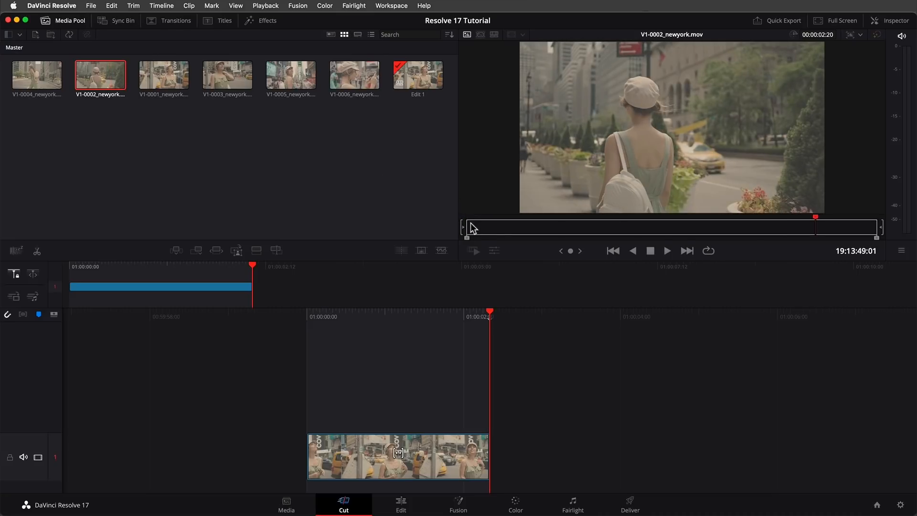
pyautogui.moveTo(472, 224); pyautogui.dragTo(833, 235)
pyautogui.press('o')
# Step: Append the marked V1-0002 range after the first timeline clip, and undo the addition
pyautogui.moveTo(784, 206); pyautogui.dragTo(589, 397)
pyautogui.moveTo(548, 442); pyautogui.dragTo(550, 446)
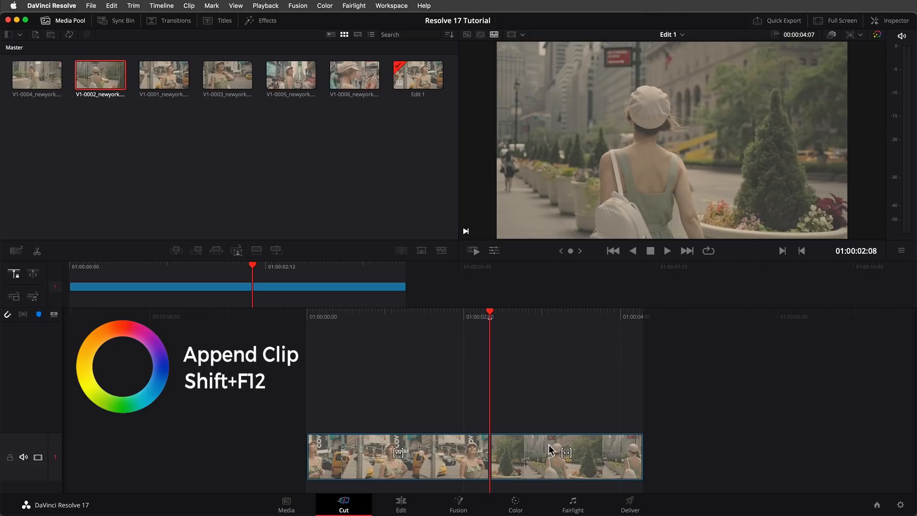
pyautogui.press('super+z')
# Step: Replace the V1-0001 clip on the timeline with the marked V1-0002 range using Ripple Overwrite
pyautogui.click(398, 453)
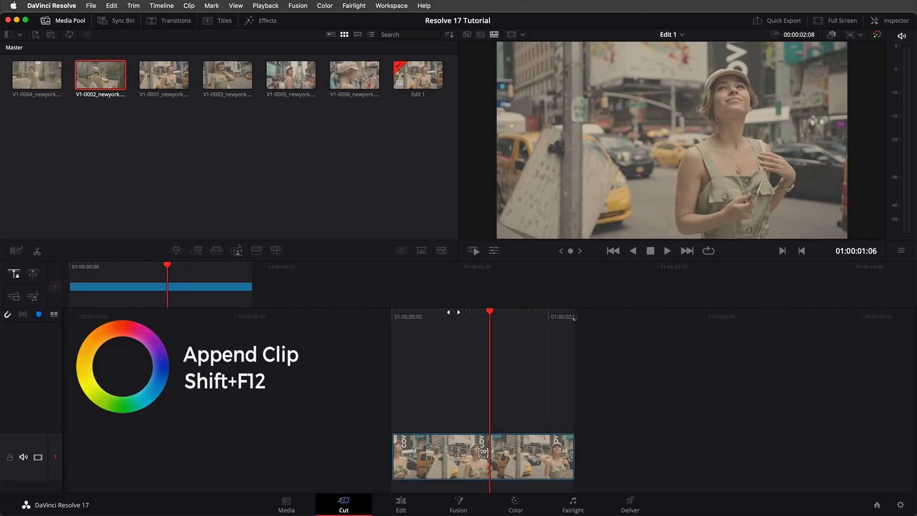
pyautogui.click(461, 454)
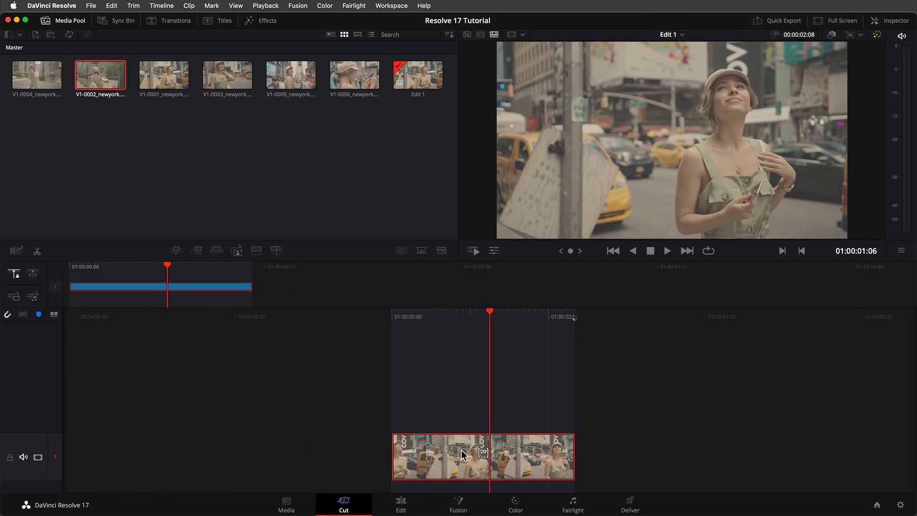
pyautogui.click(109, 83)
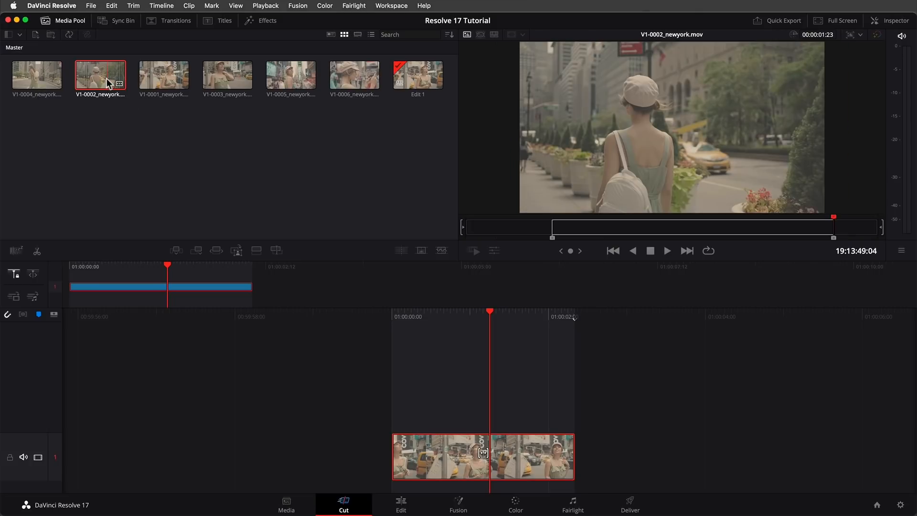
pyautogui.click(217, 250)
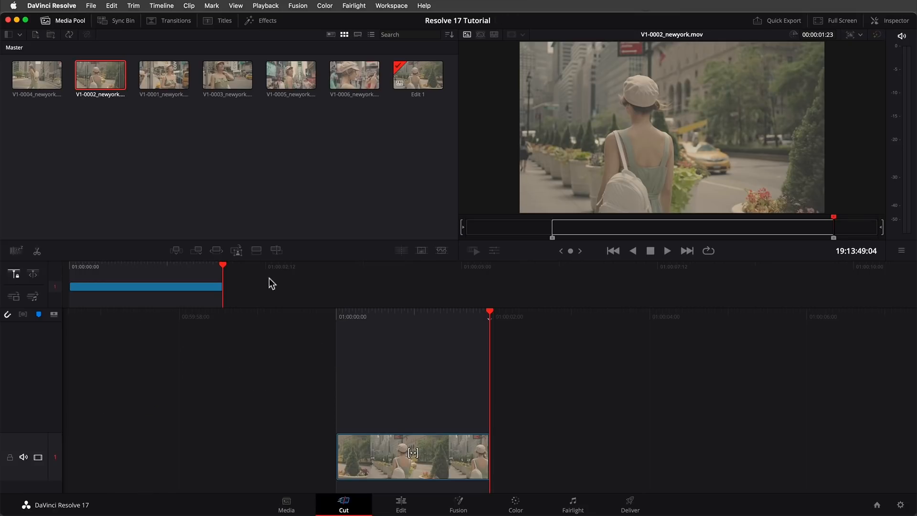
# Step: Insert the marked V1-0001 range at the start of the timeline, ahead of the V1-0002 clip
pyautogui.hscroll(-5, 391, 360)
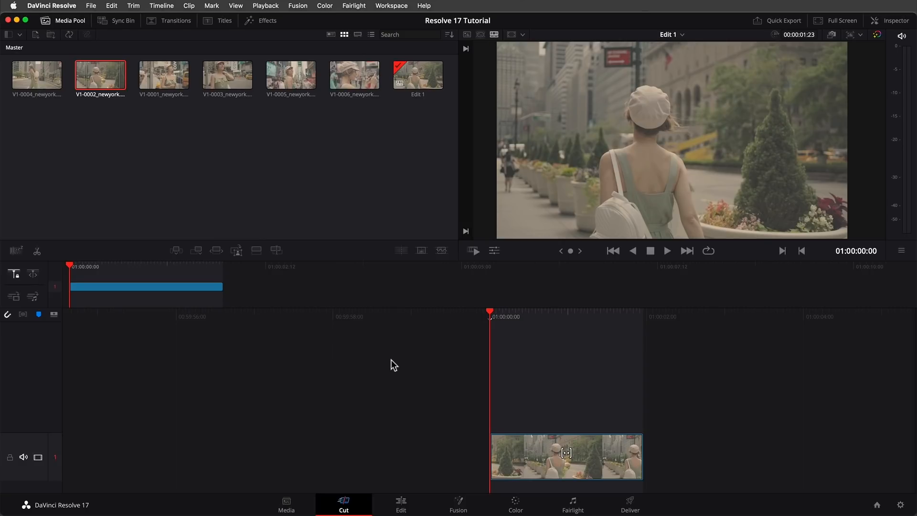
pyautogui.moveTo(169, 94); pyautogui.dragTo(484, 461)
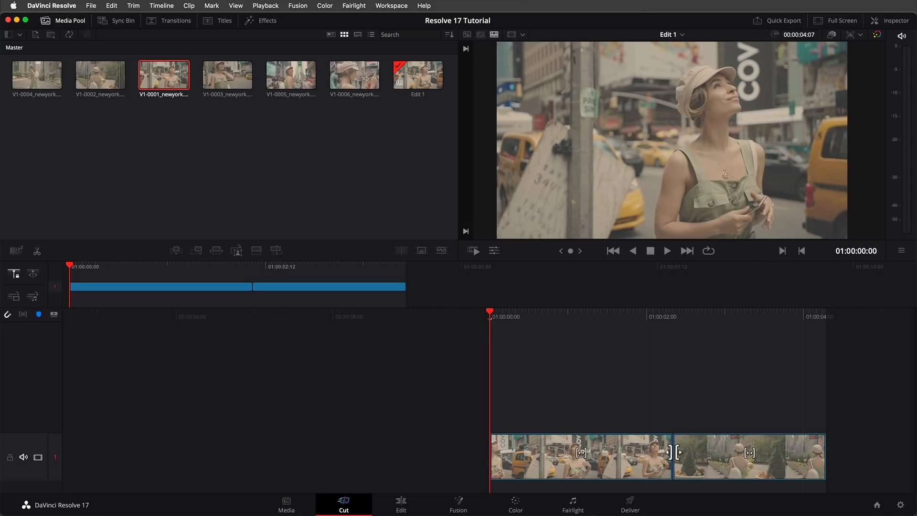
# Step: Roll the edit point between the two timeline clips slightly earlier and slip the content of the V1-0002 clip
pyautogui.moveTo(672, 453)
pyautogui.mouseDown()
pyautogui.moveTo(723, 454)
pyautogui.moveTo(625, 452)
pyautogui.moveTo(667, 455)
pyautogui.mouseUp()
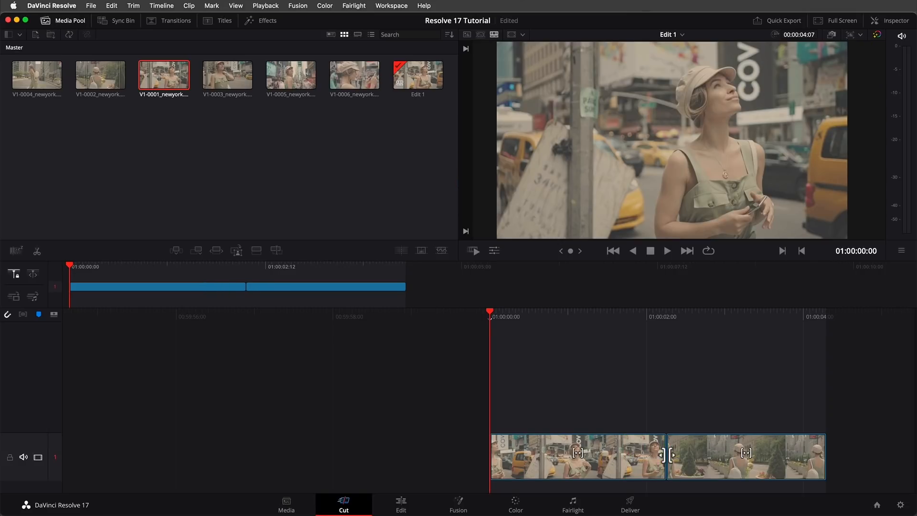
pyautogui.click(746, 453)
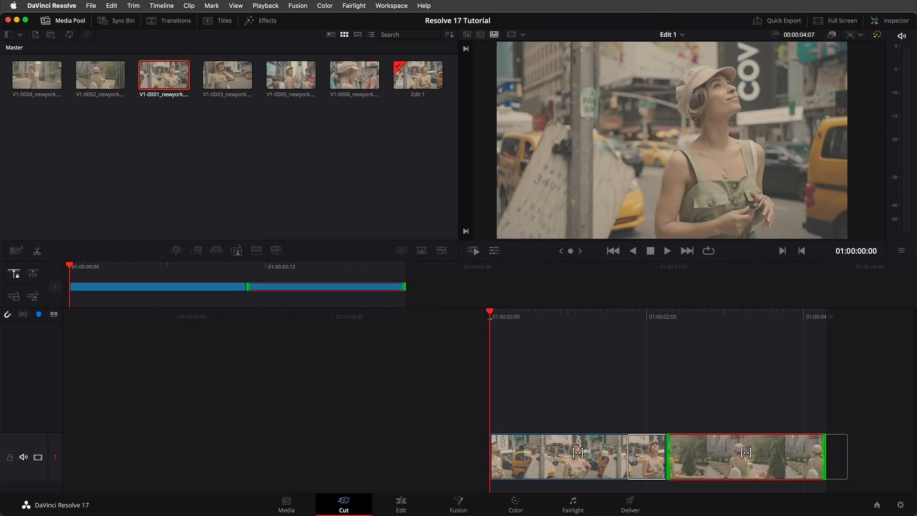
pyautogui.moveTo(746, 453); pyautogui.dragTo(774, 461)
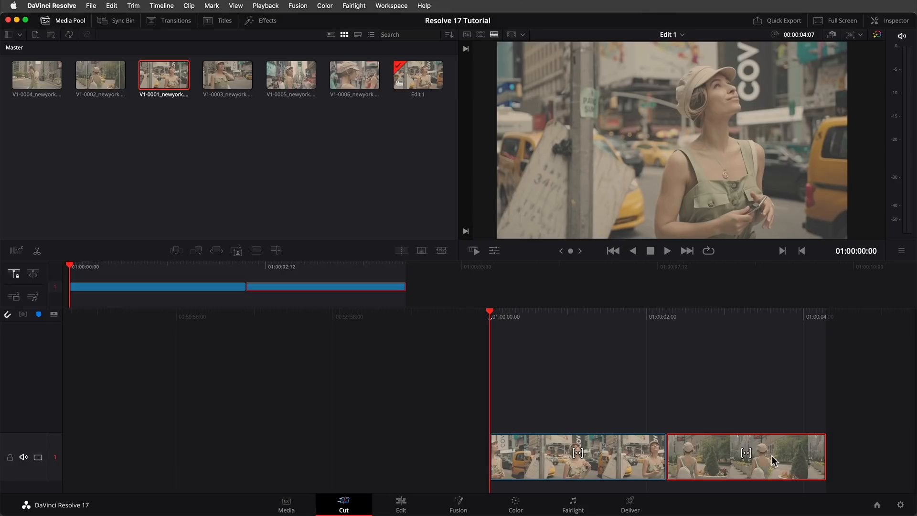
# Step: Open the Edit page and display the Effects Library and Inspector alongside the Edit 1 timeline
pyautogui.click(401, 502)
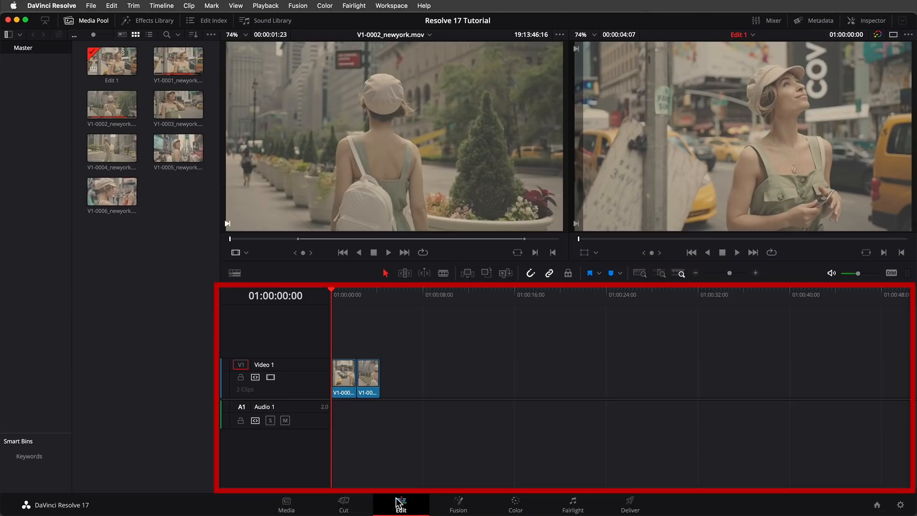
pyautogui.click(148, 21)
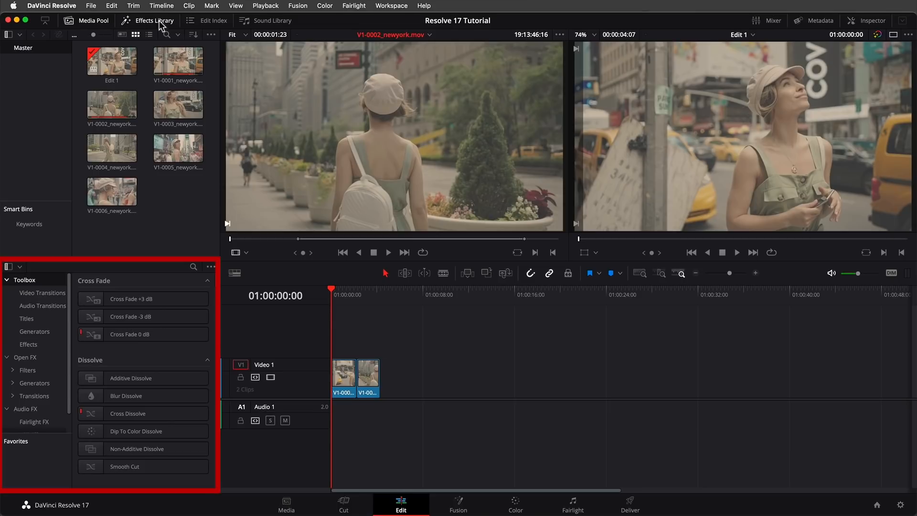
pyautogui.click(867, 21)
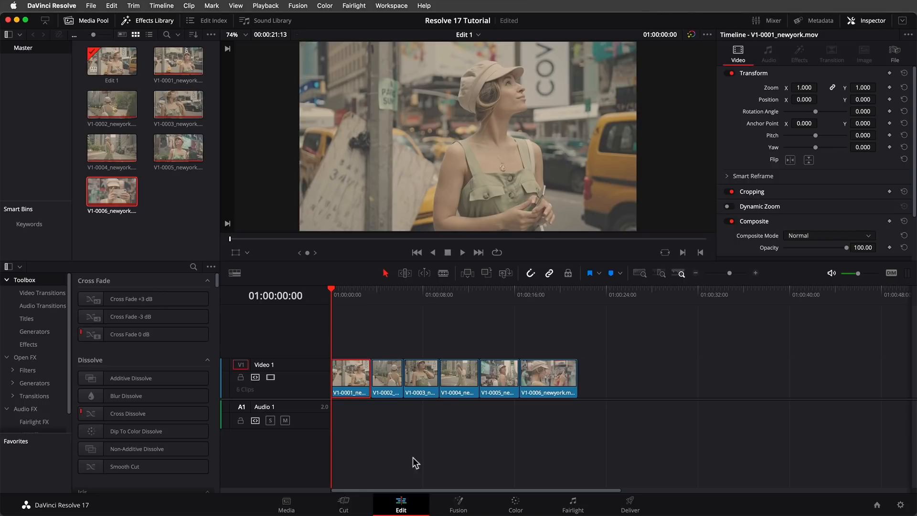
# Step: On the Fusion page, add a Blur node after MediaIn1 for the V1-0001 clip and set its Blur Size to about 12.6
pyautogui.click(454, 503)
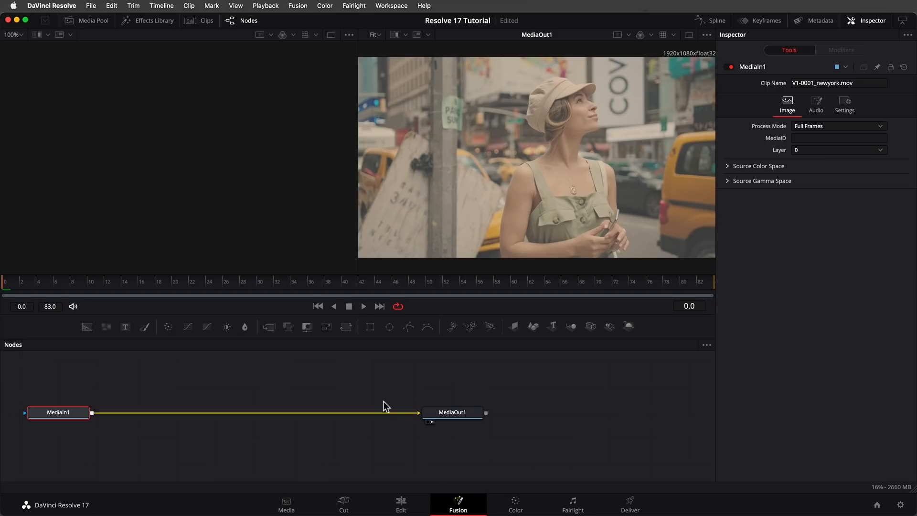
pyautogui.click(133, 21)
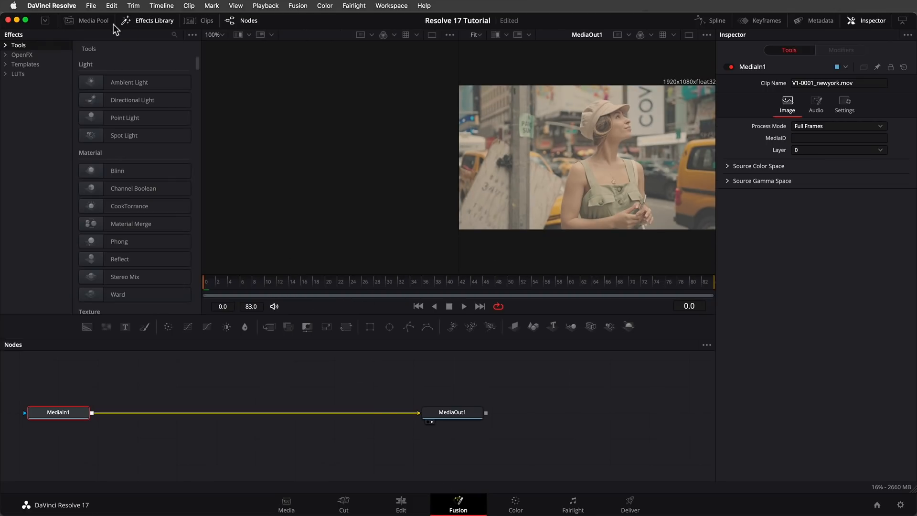
pyautogui.click(3, 46)
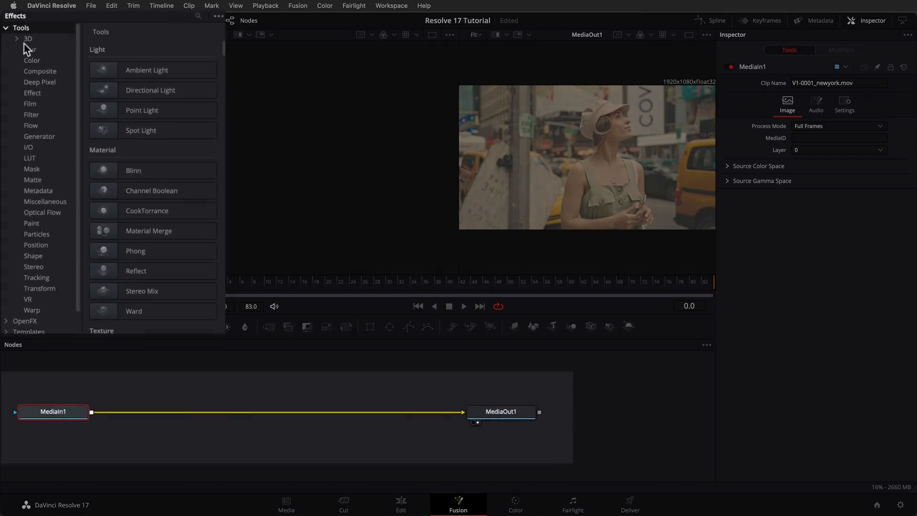
pyautogui.click(24, 63)
pyautogui.click(125, 68)
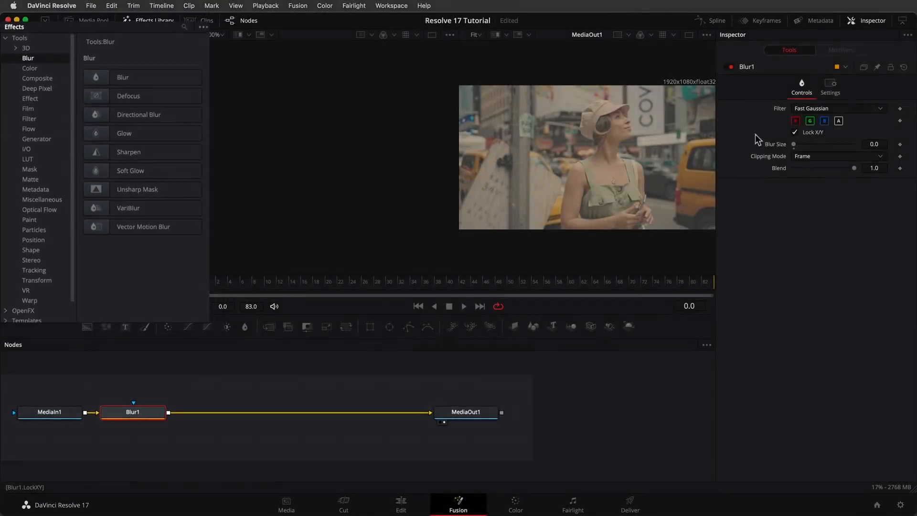
pyautogui.moveTo(794, 145); pyautogui.dragTo(773, 142)
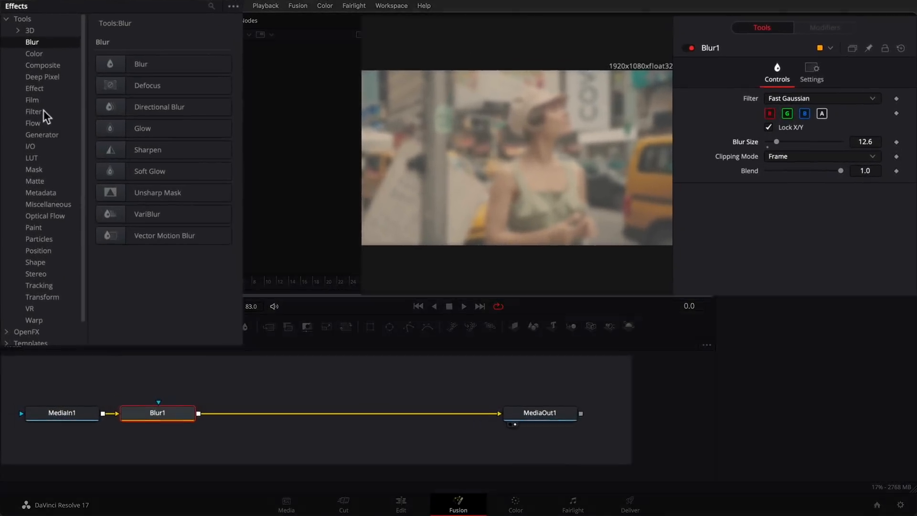
# Step: Add an Ellipse mask to the Blur node, shrink it to about 0.224 wide and high, and centre it over the woman's face
pyautogui.click(44, 171)
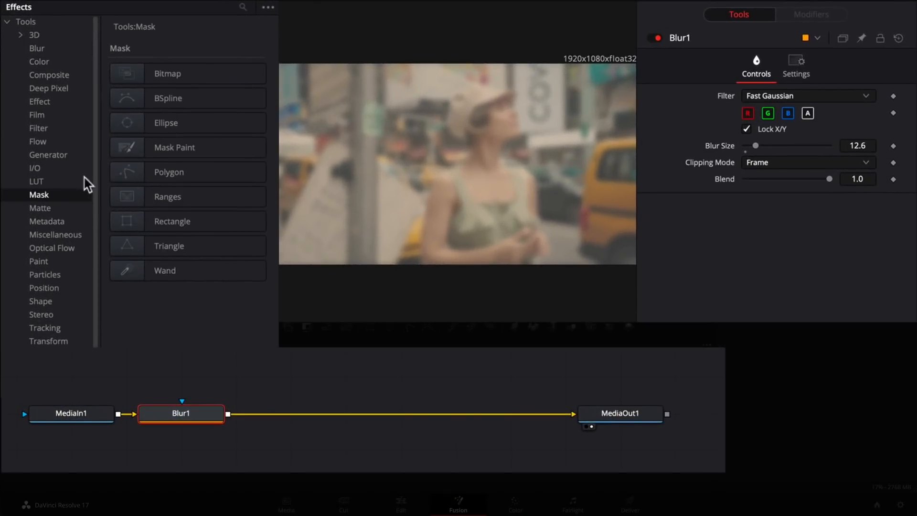
pyautogui.doubleClick(124, 123)
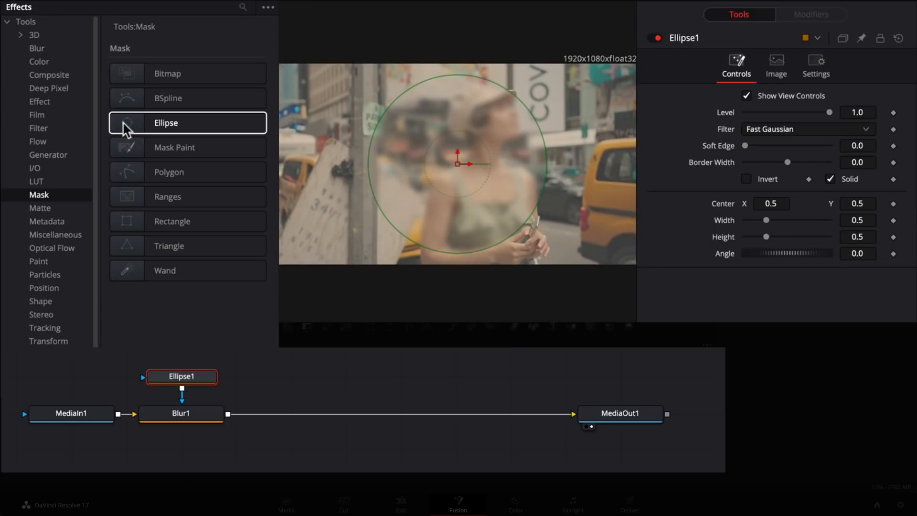
pyautogui.moveTo(458, 167); pyautogui.dragTo(510, 133)
pyautogui.moveTo(533, 199); pyautogui.dragTo(514, 156)
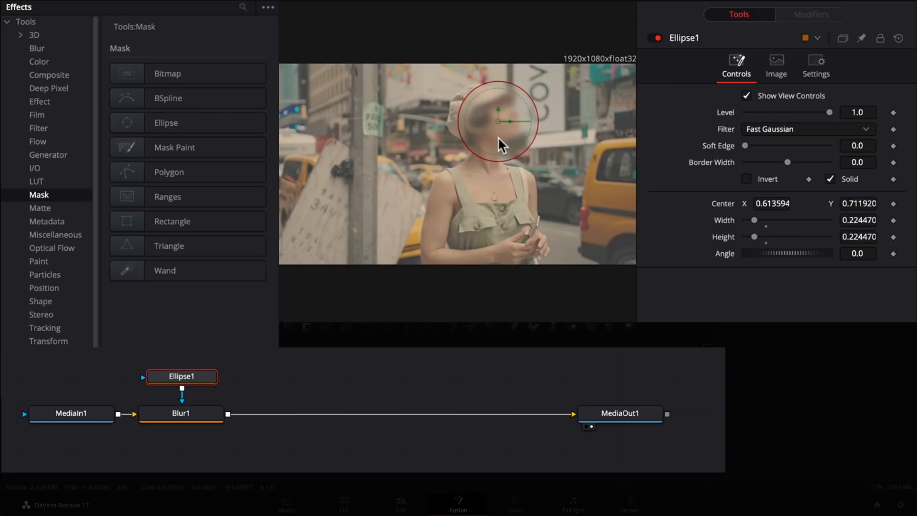
pyautogui.moveTo(499, 124); pyautogui.dragTo(494, 122)
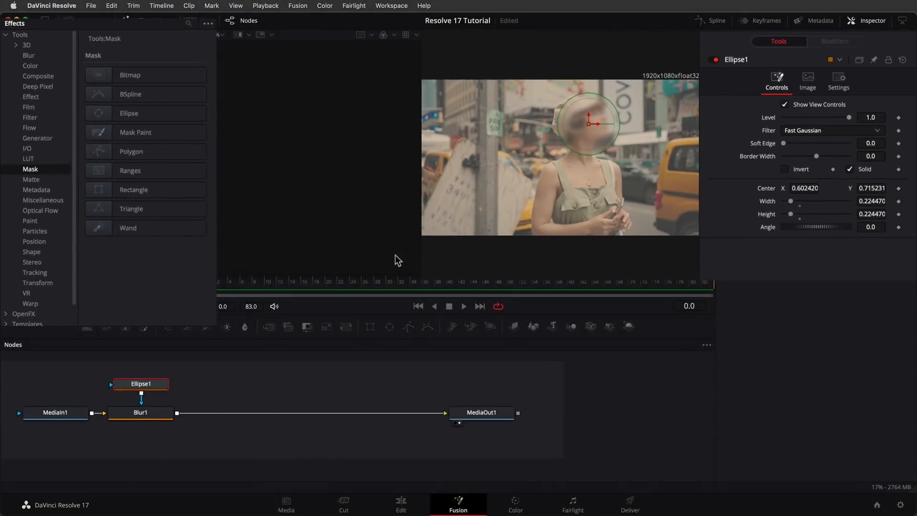
# Step: Place a loose Merge node in the node graph, and delete the Blur, Ellipse and Merge nodes
pyautogui.moveTo(274, 328); pyautogui.dragTo(211, 381)
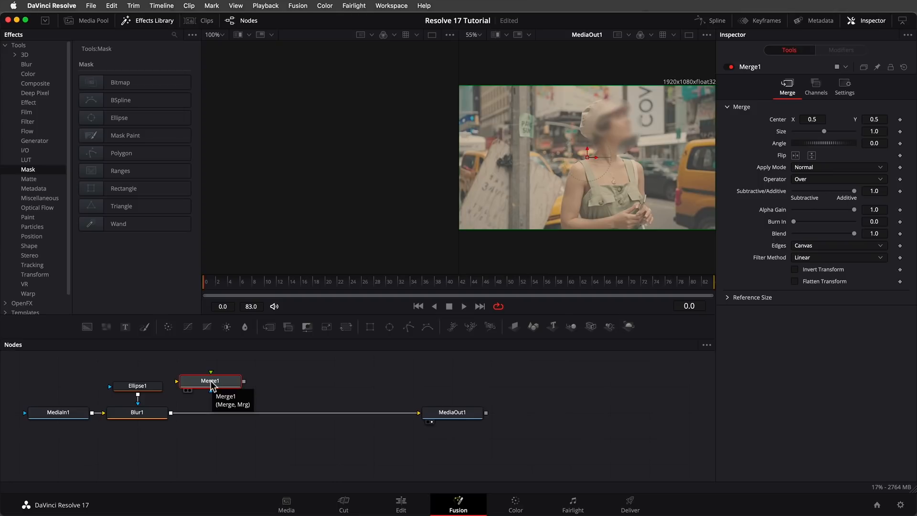
pyautogui.click(159, 414)
pyautogui.press('Delete')
pyautogui.click(149, 387)
pyautogui.press('Delete')
pyautogui.click(195, 388)
pyautogui.press('Delete')
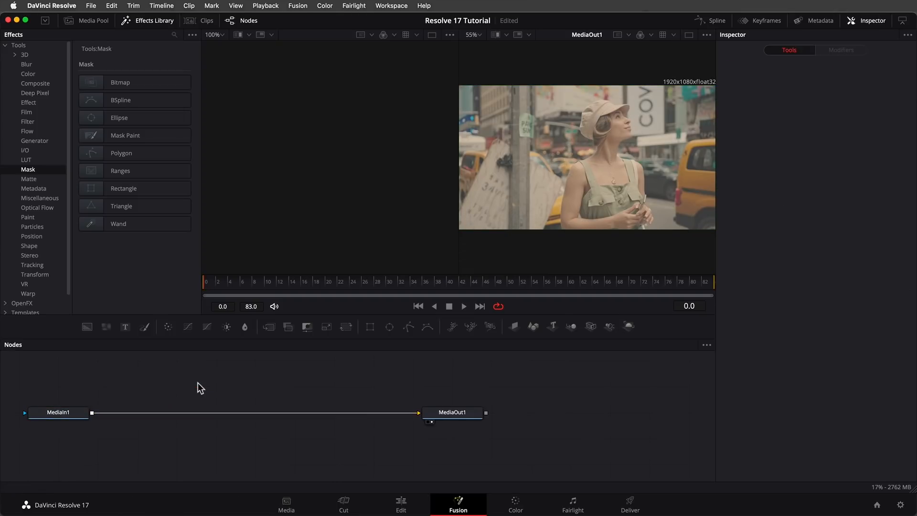
# Step: Open the Color page and show the Scopes window with the waveform and vectorscope
pyautogui.click(515, 503)
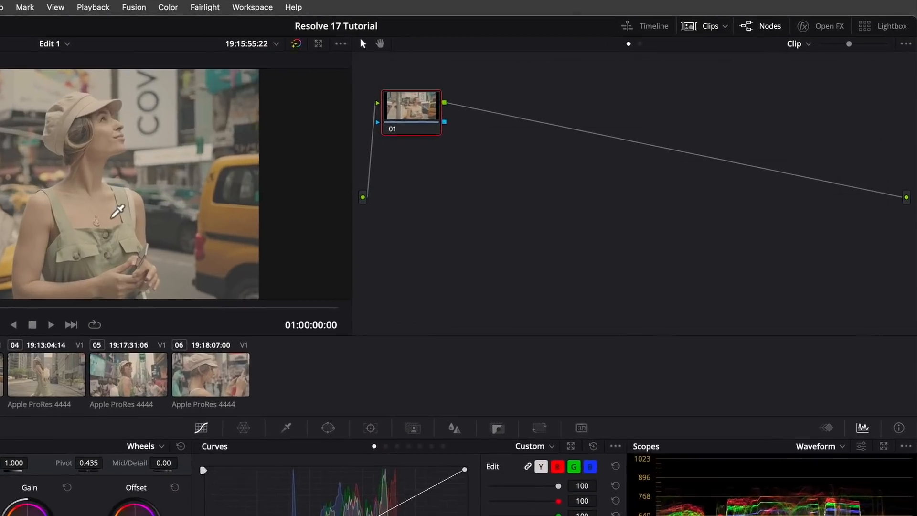
pyautogui.rightClick(283, 171)
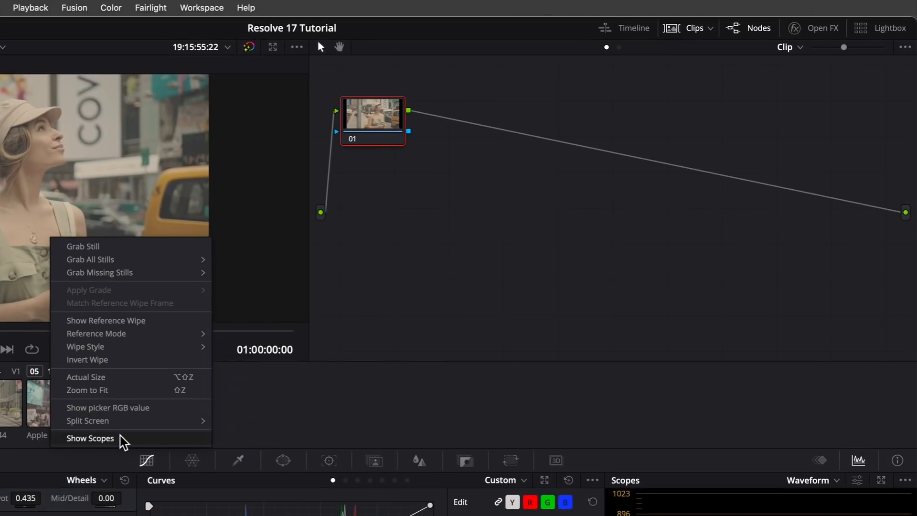
pyautogui.click(91, 438)
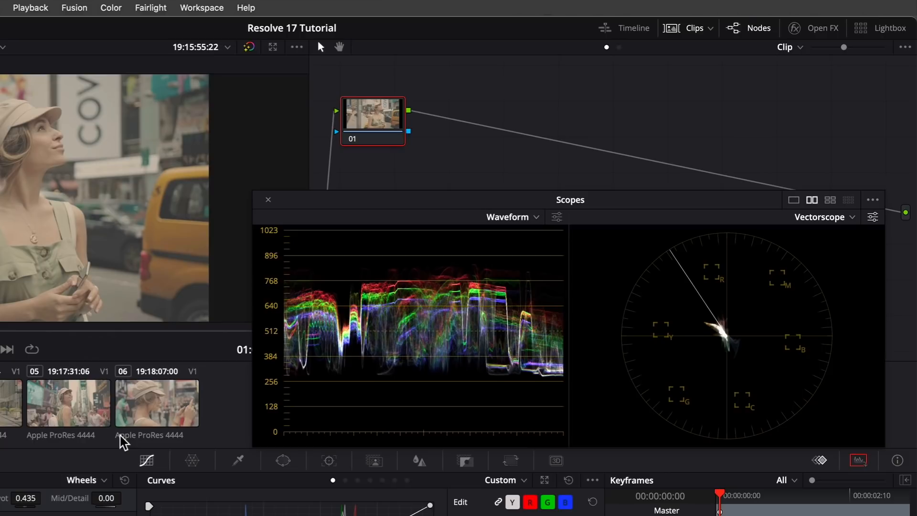
pyautogui.click(557, 218)
# Step: Turn on loop playback in the viewer and play the clip
pyautogui.click(17, 403)
pyautogui.click(31, 349)
pyautogui.press('space')
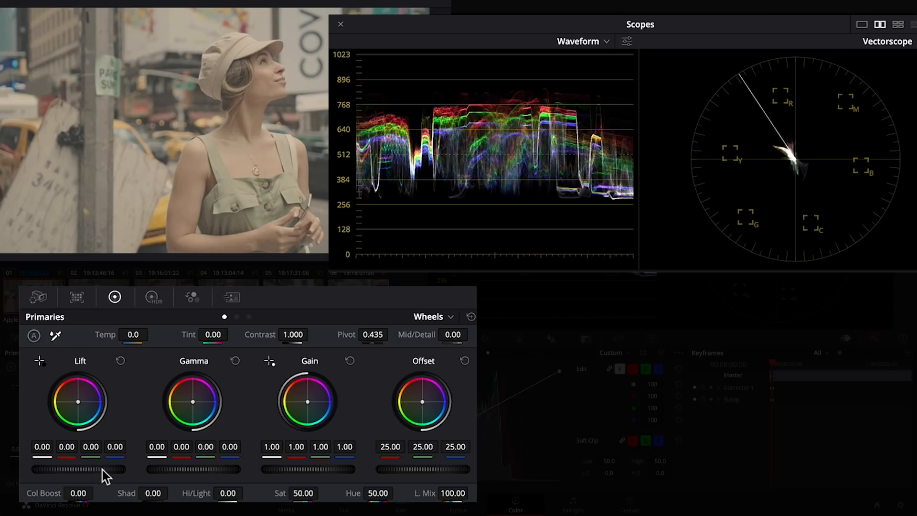
# Step: Set the V1-0001 clip's master Lift to -0.15, Gain to 1.16 and Gamma to 0.02 in the primaries wheels
pyautogui.moveTo(79, 469); pyautogui.dragTo(59, 468)
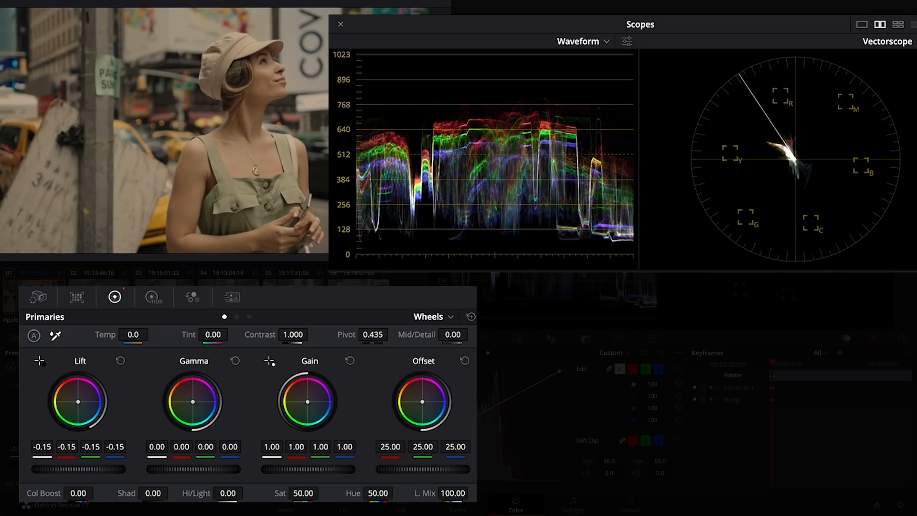
pyautogui.moveTo(308, 468); pyautogui.dragTo(328, 468)
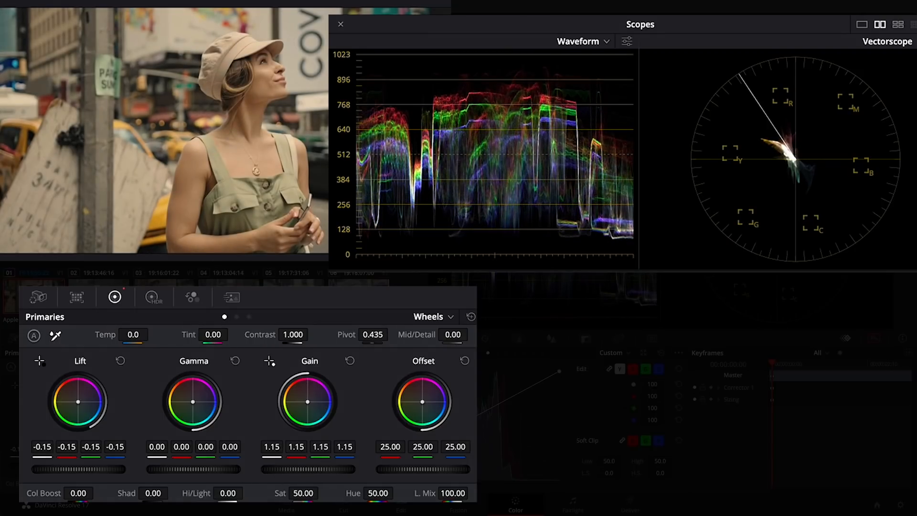
pyautogui.moveTo(328, 469); pyautogui.dragTo(329, 468)
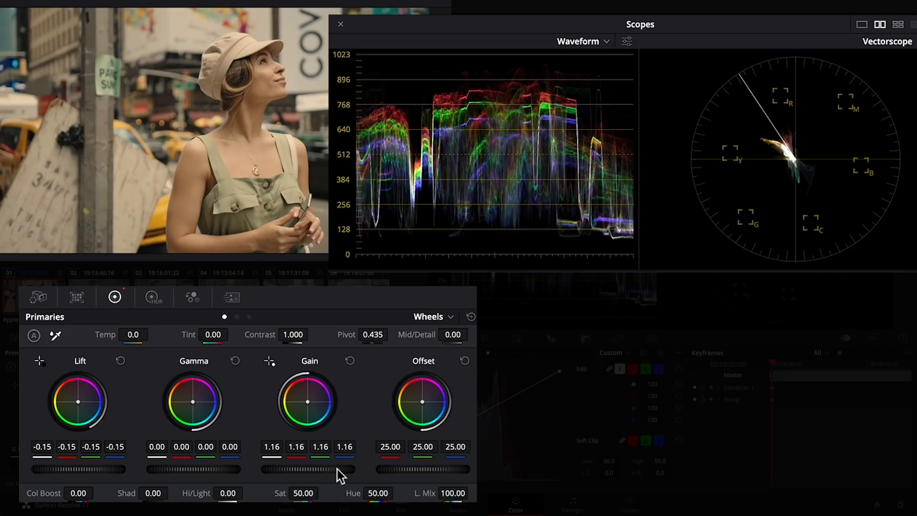
pyautogui.moveTo(178, 470); pyautogui.dragTo(225, 469)
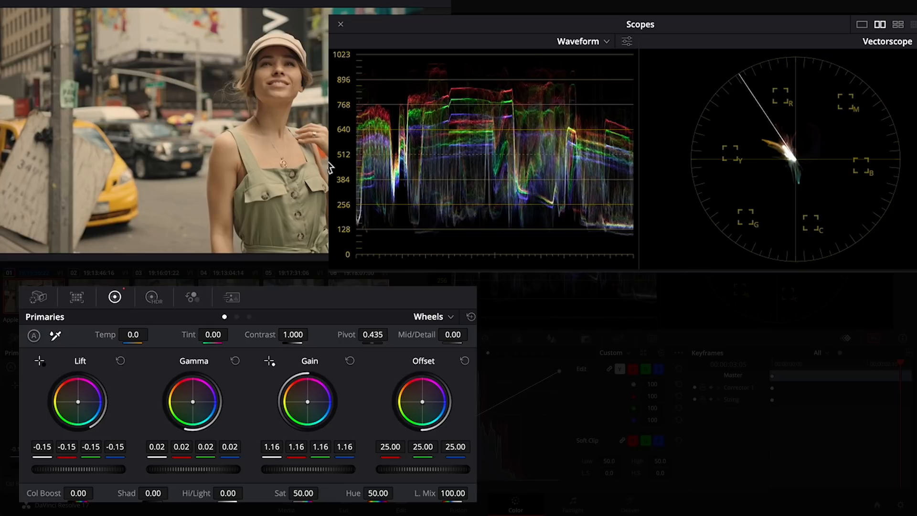
# Step: White balance the V1-0001 clip from a neutral area of the image and warm the Temp to -435.3
pyautogui.click(56, 334)
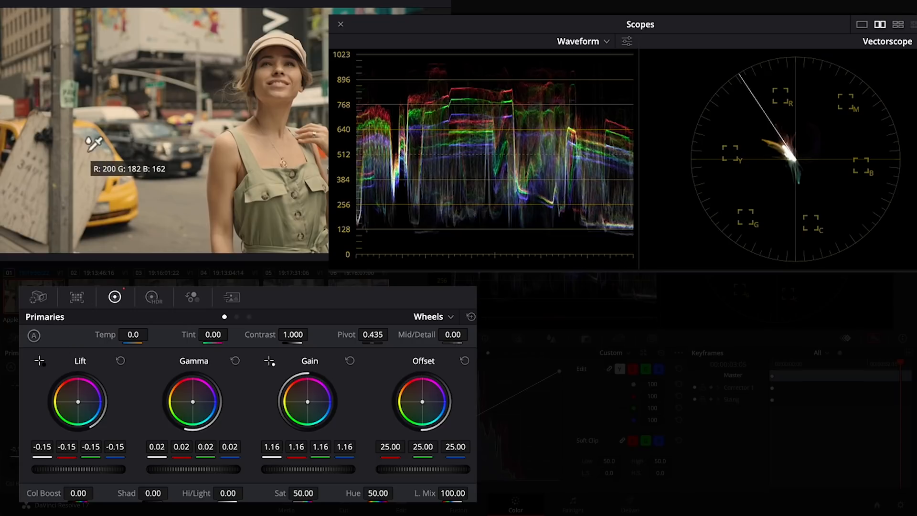
pyautogui.click(118, 108)
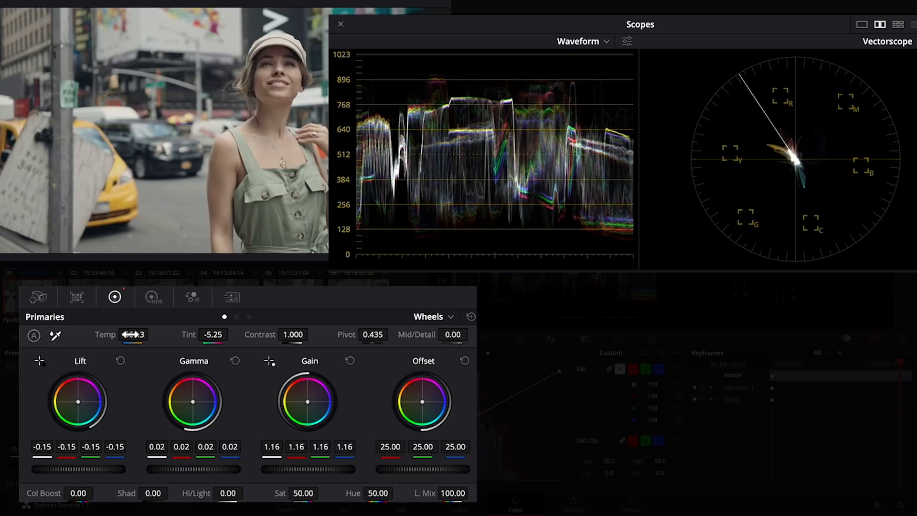
pyautogui.moveTo(132, 334); pyautogui.dragTo(152, 334)
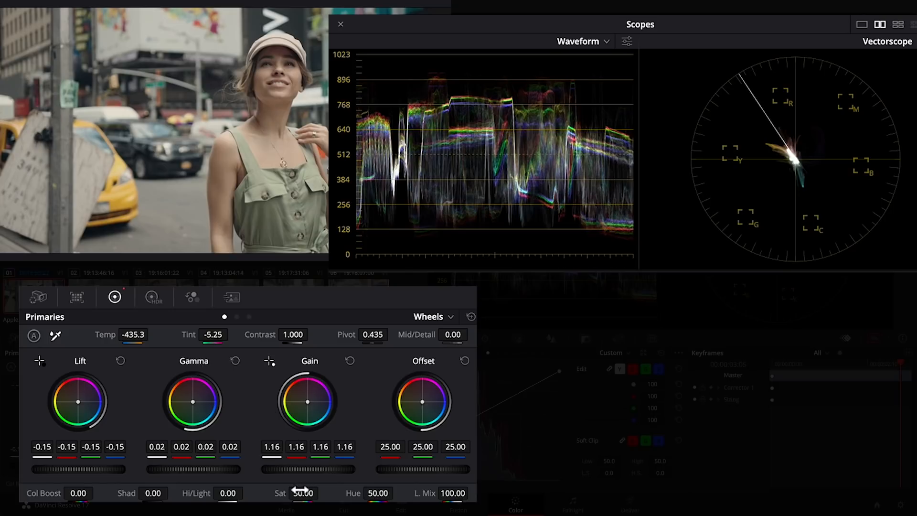
# Step: Increase the V1-0001 clip's saturation and compare the image with the grade bypassed and enabled
pyautogui.moveTo(303, 492); pyautogui.dragTo(324, 492)
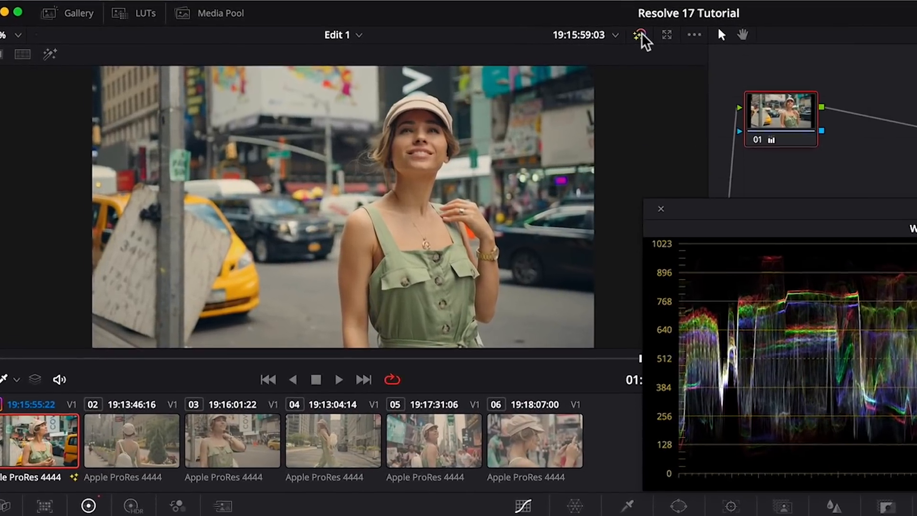
pyautogui.click(541, 34)
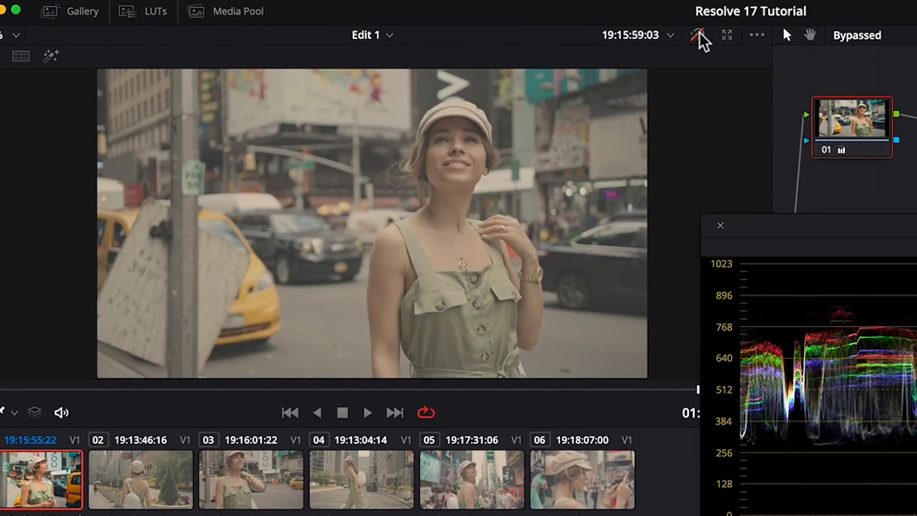
pyautogui.click(699, 35)
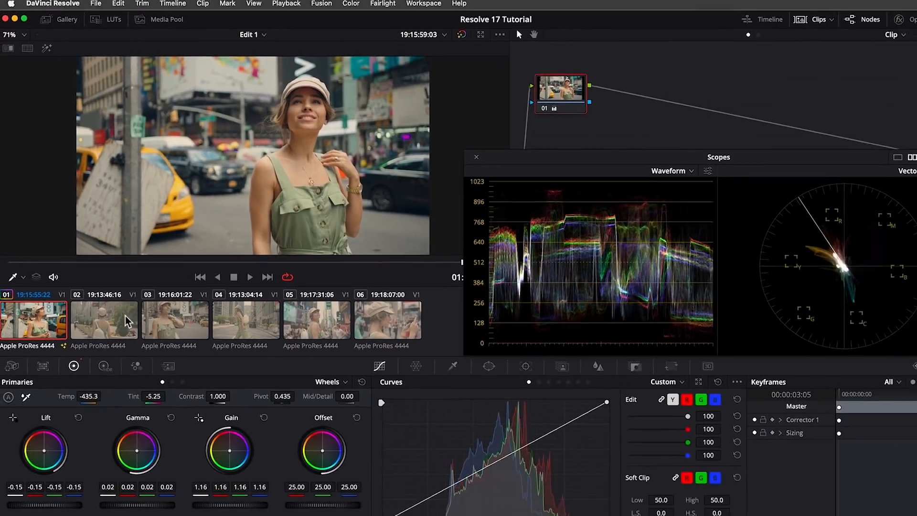
# Step: Select clip 02 and add a serial node after its node 01
pyautogui.click(125, 318)
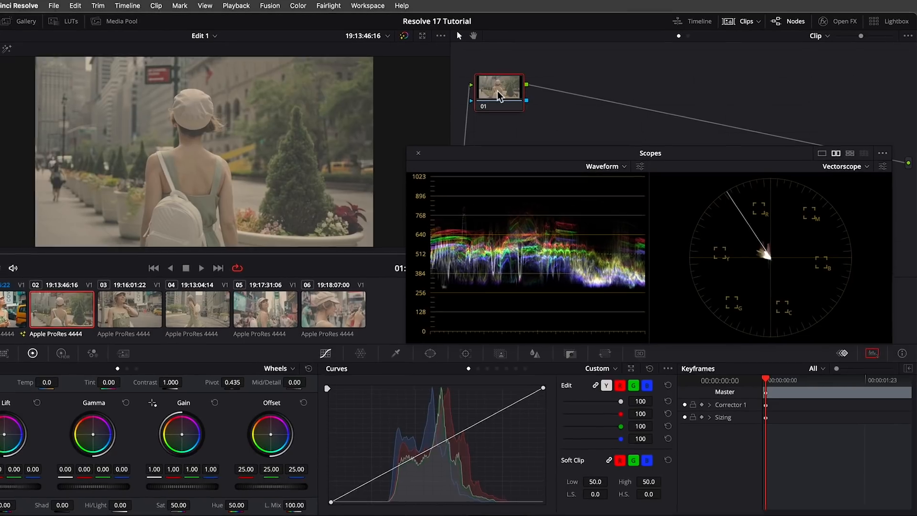
pyautogui.rightClick(518, 91)
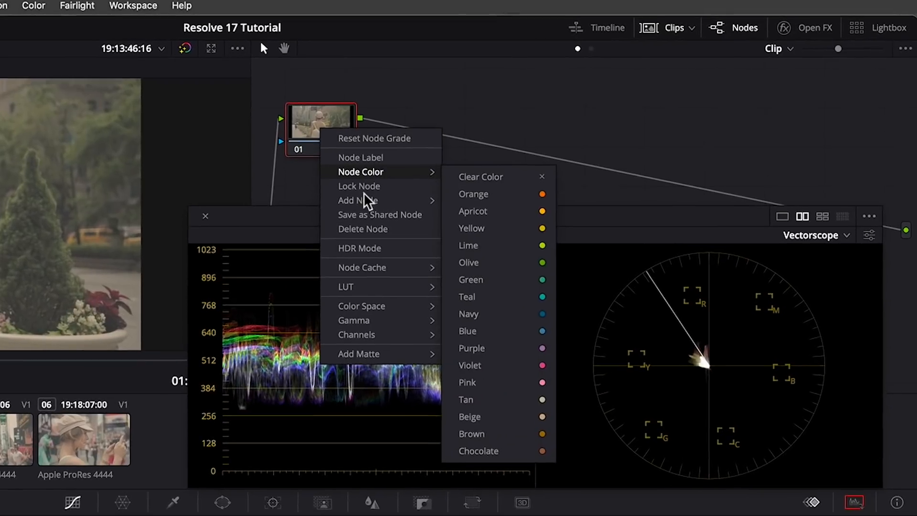
pyautogui.moveTo(442, 171)
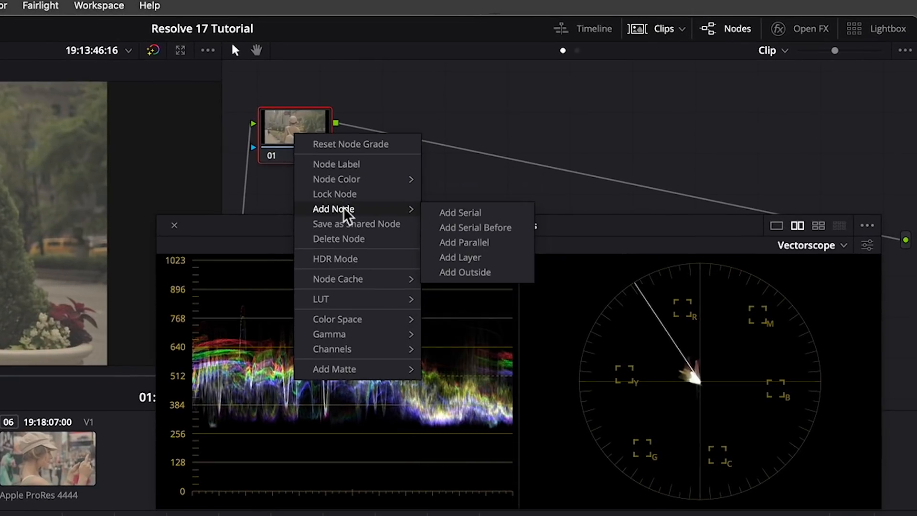
pyautogui.click(441, 215)
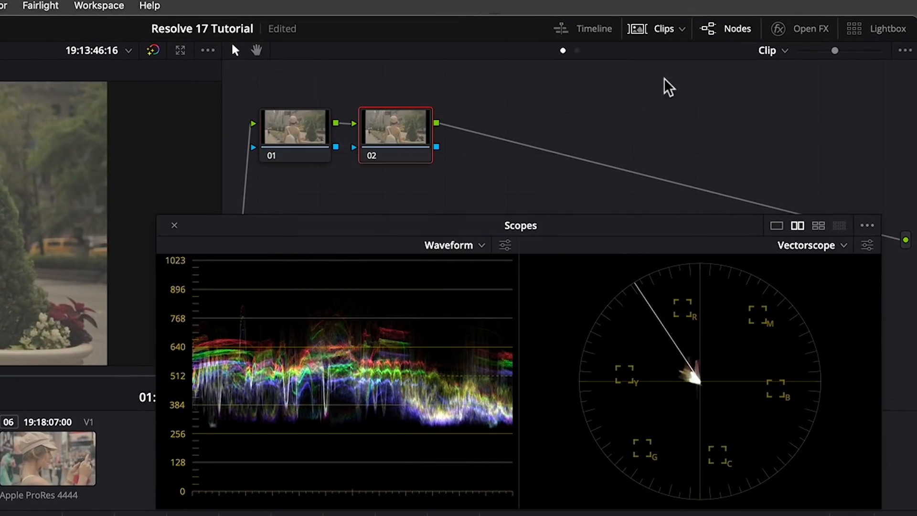
# Step: Find the False Color effect in the Open FX library and apply it to node 02 of clip 02
pyautogui.click(803, 38)
pyautogui.moveTo(701, 232); pyautogui.dragTo(724, 508)
pyautogui.click(804, 78)
pyautogui.write('false color')
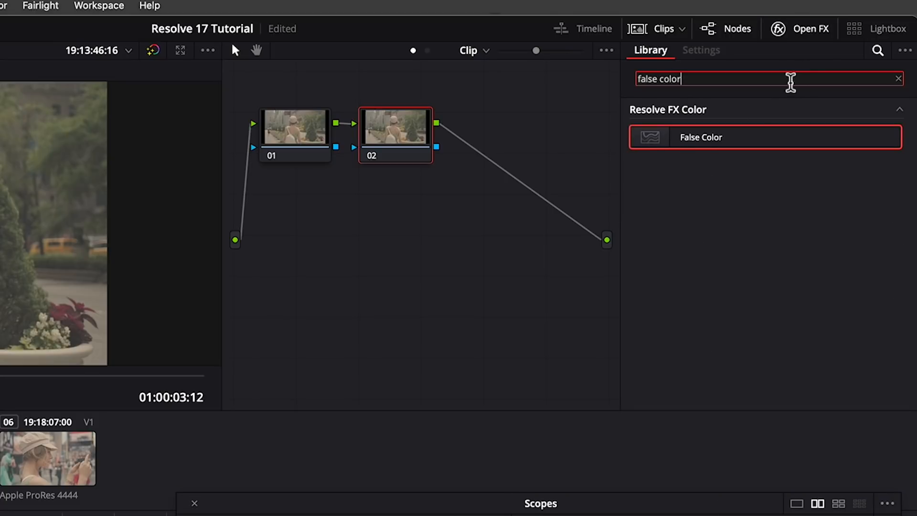
pyautogui.moveTo(669, 139); pyautogui.dragTo(409, 139)
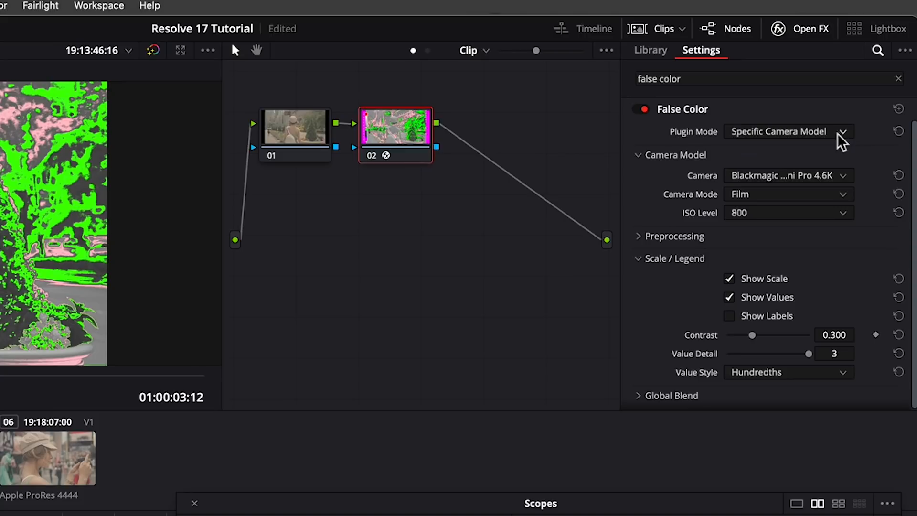
# Step: Set the False Color effect's plugin mode to Creative and its creative style to Exposure Guide
pyautogui.click(843, 176)
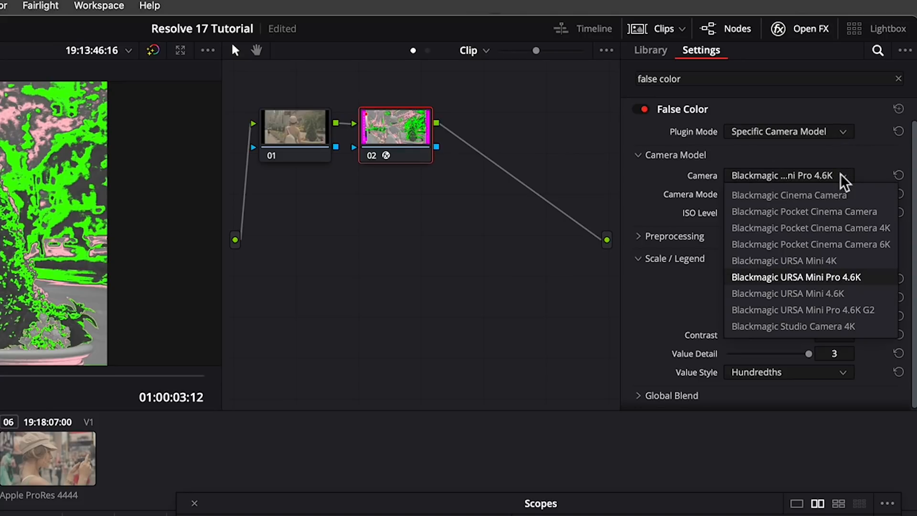
pyautogui.click(837, 136)
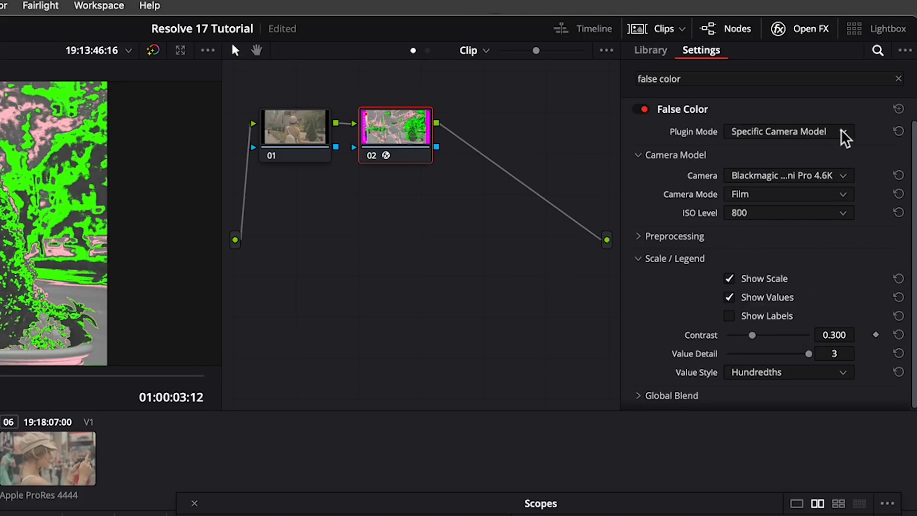
pyautogui.click(837, 134)
pyautogui.click(835, 150)
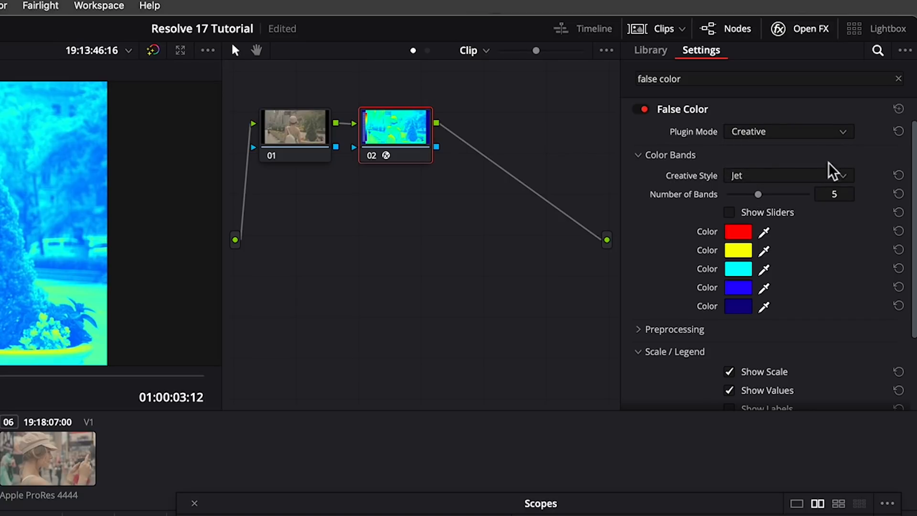
pyautogui.click(840, 177)
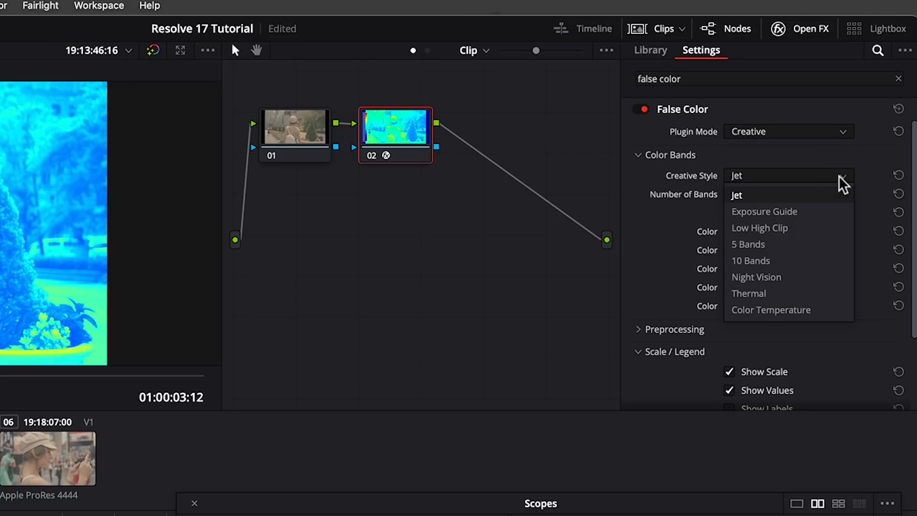
pyautogui.click(818, 214)
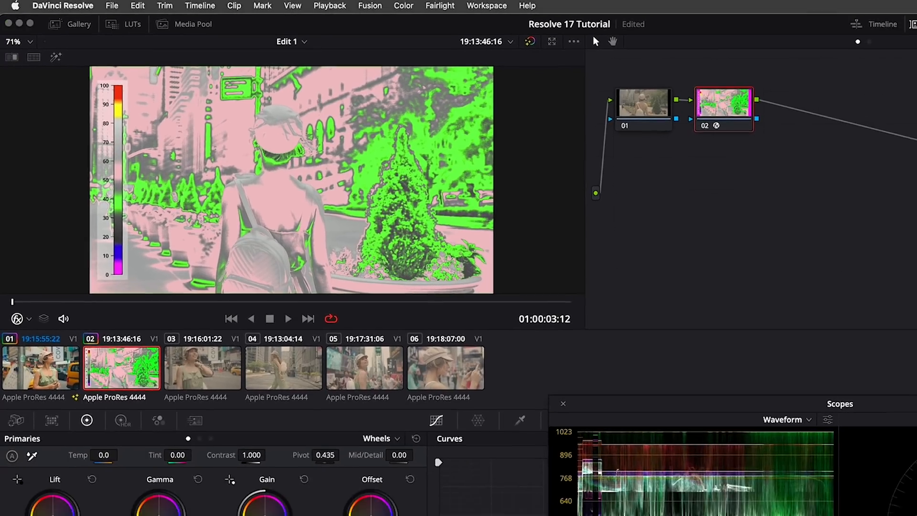
# Step: On node 01 of clip 02, set the master Lift to -0.16, Gain to 1.24 and Gamma to 0.02
pyautogui.moveTo(817, 353); pyautogui.dragTo(817, 163)
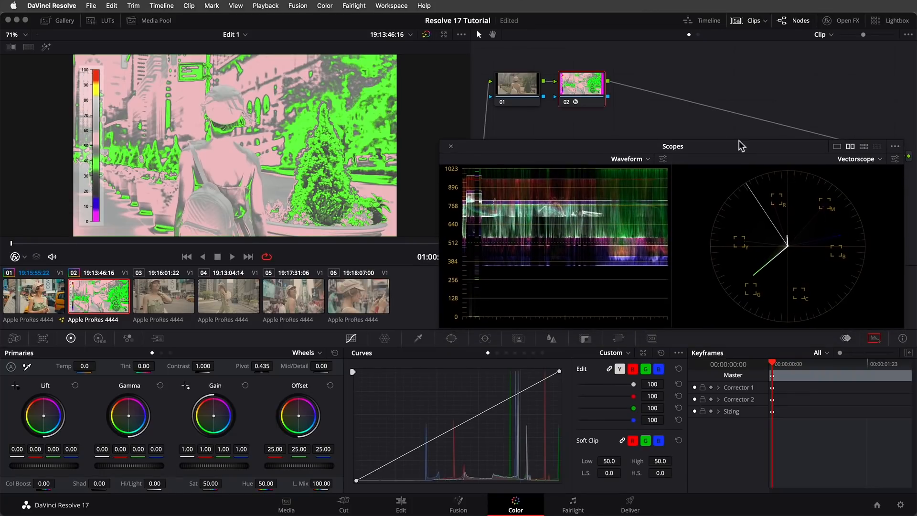
pyautogui.click(517, 85)
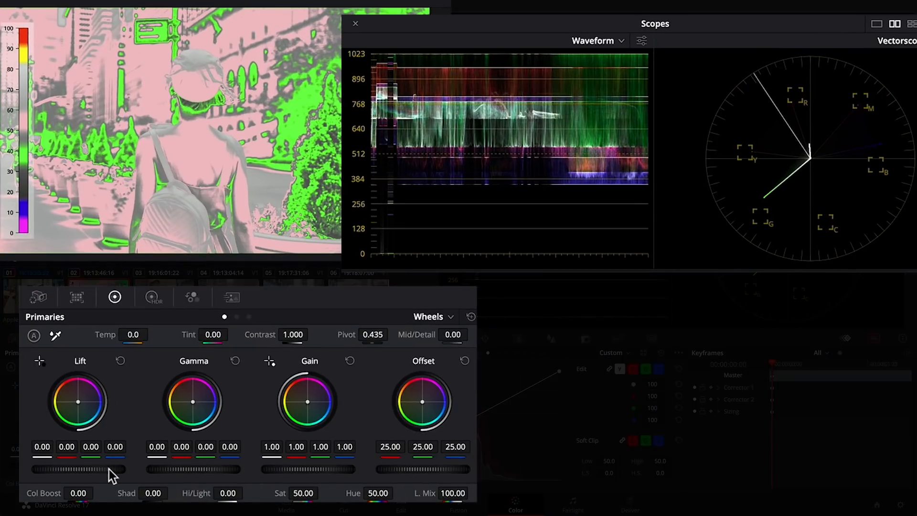
pyautogui.moveTo(109, 469); pyautogui.dragTo(121, 470)
pyautogui.moveTo(308, 469); pyautogui.dragTo(326, 469)
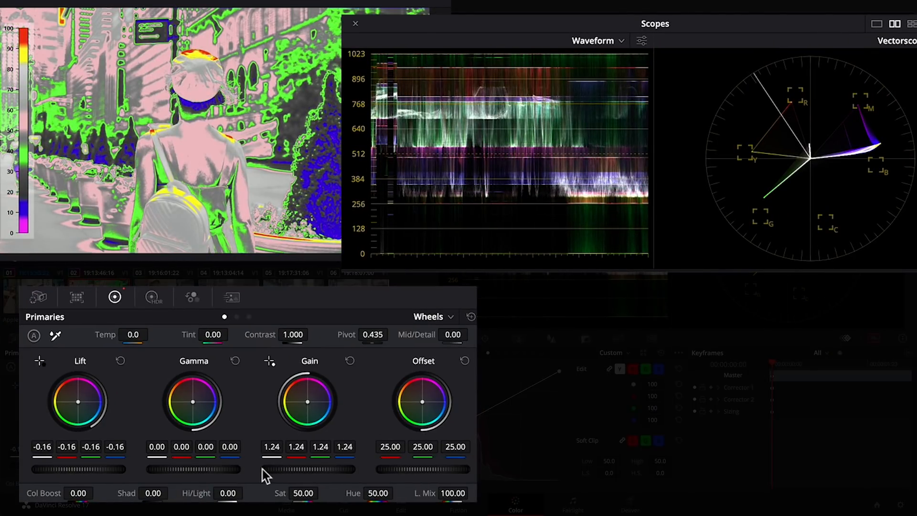
pyautogui.moveTo(166, 466); pyautogui.dragTo(164, 470)
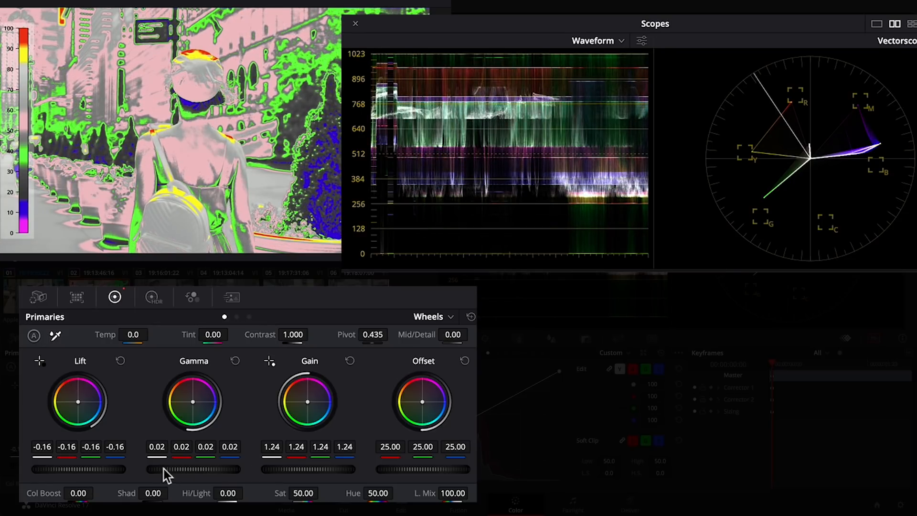
# Step: Lower node 01's Highlights to -0.12 in the log wheels and disable the False Color node 02
pyautogui.click(249, 316)
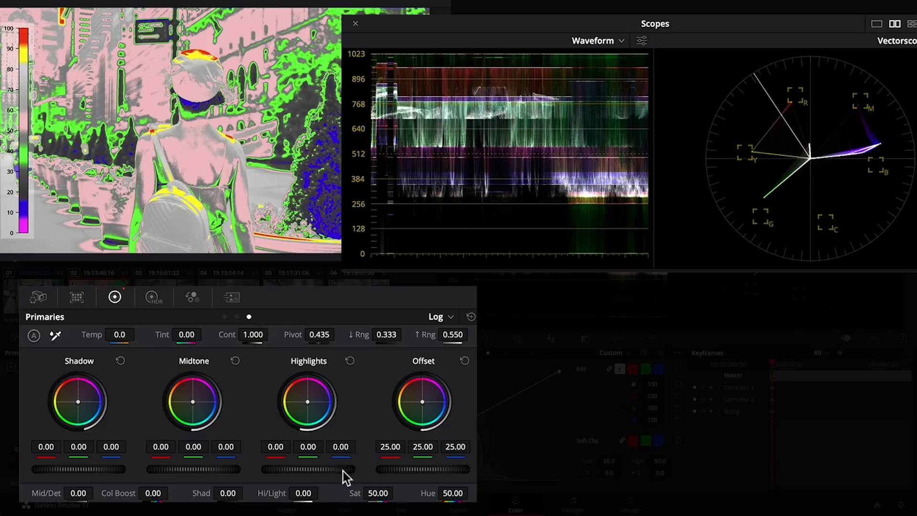
pyautogui.moveTo(344, 472); pyautogui.dragTo(332, 472)
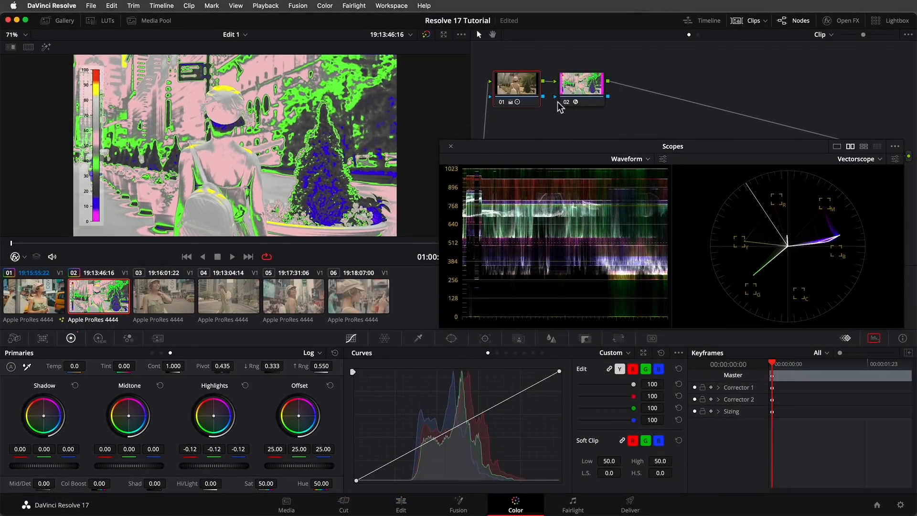
pyautogui.click(565, 102)
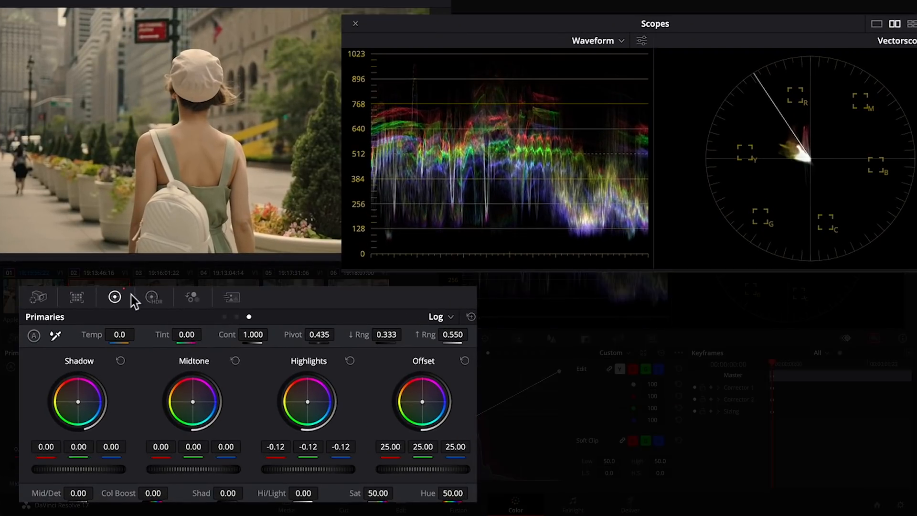
# Step: White balance clip 02 from the white backpack, set Temp to -457.4 and Tint to -4.95, and raise the saturation to 79.80
pyautogui.click(57, 336)
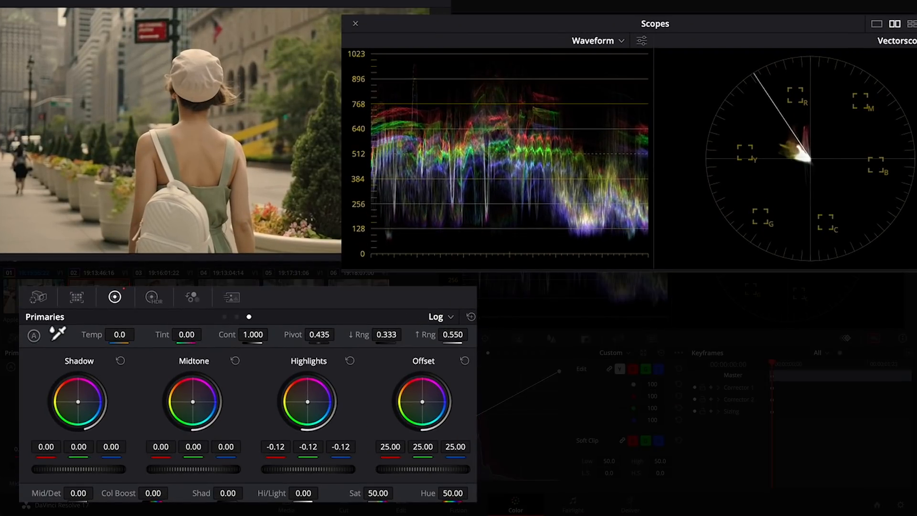
pyautogui.click(194, 214)
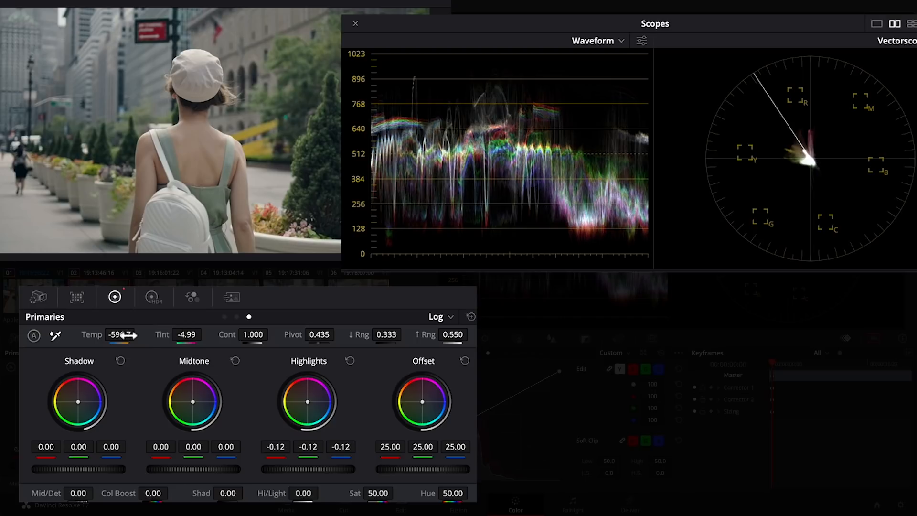
pyautogui.moveTo(119, 335); pyautogui.dragTo(122, 336)
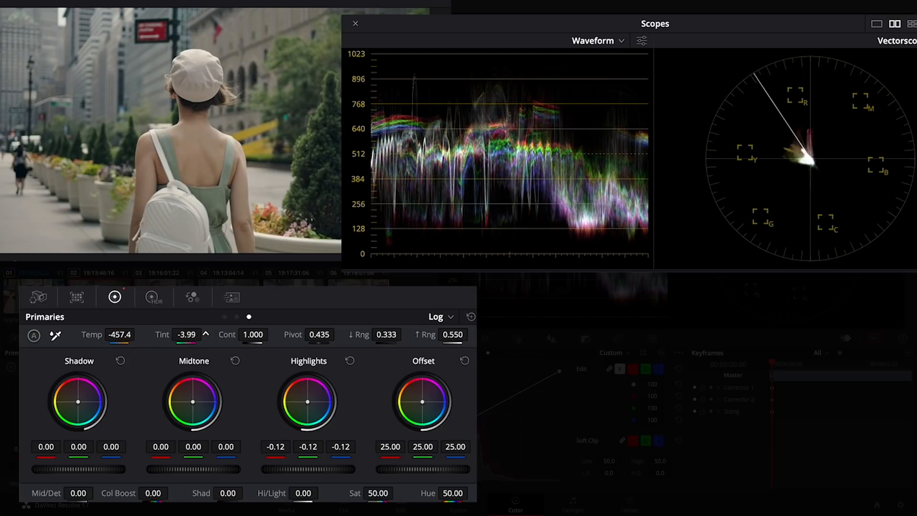
pyautogui.moveTo(183, 336); pyautogui.dragTo(186, 336)
pyautogui.moveTo(370, 493); pyautogui.dragTo(428, 493)
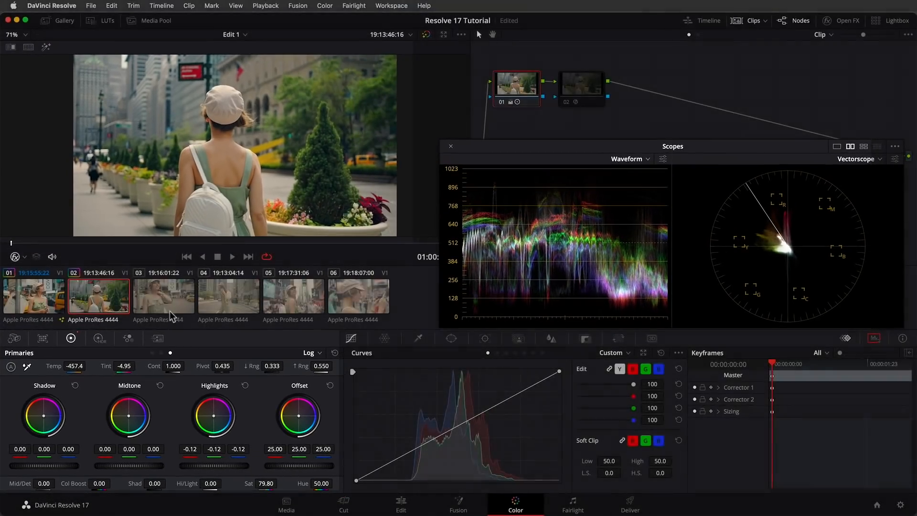
# Step: Grab a still of the graded clip 01 into the gallery
pyautogui.click(165, 304)
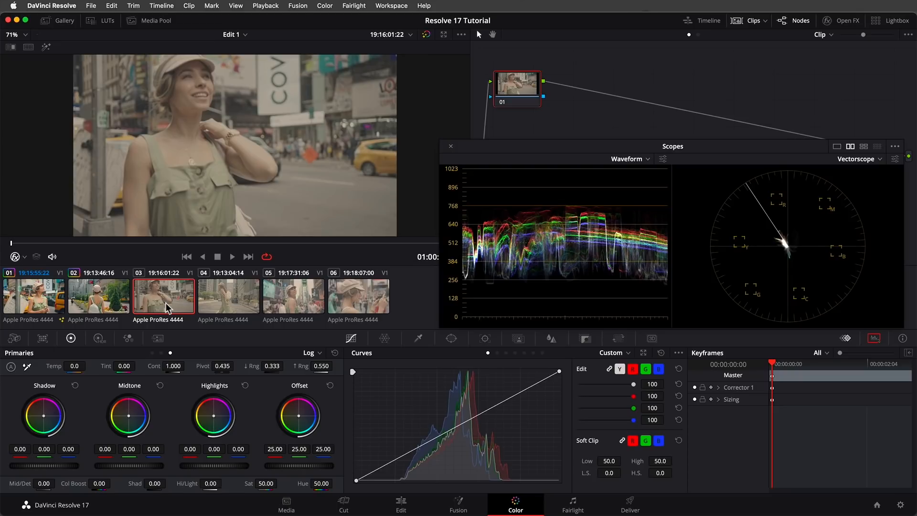
pyautogui.click(46, 295)
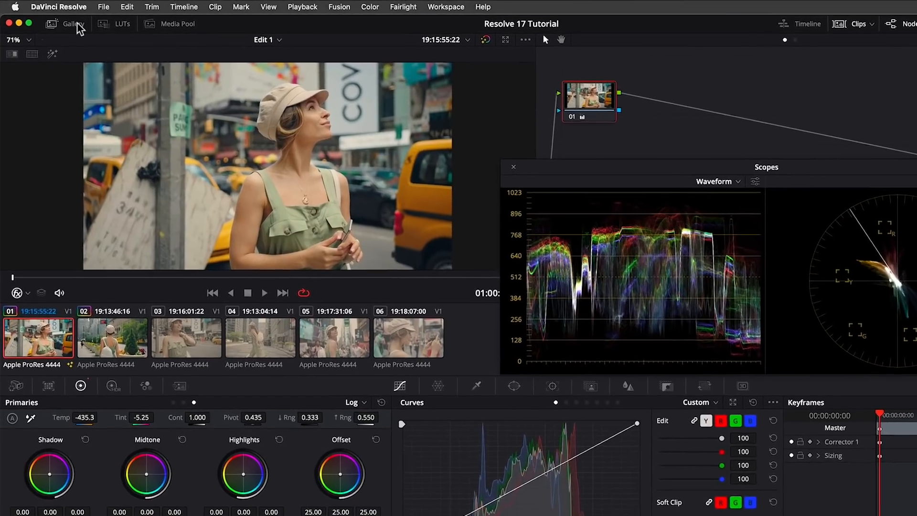
pyautogui.click(68, 20)
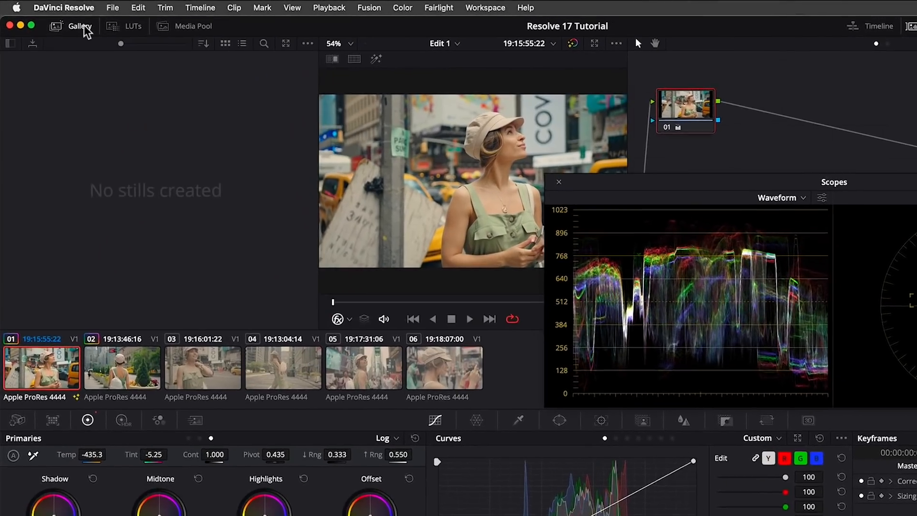
pyautogui.rightClick(385, 156)
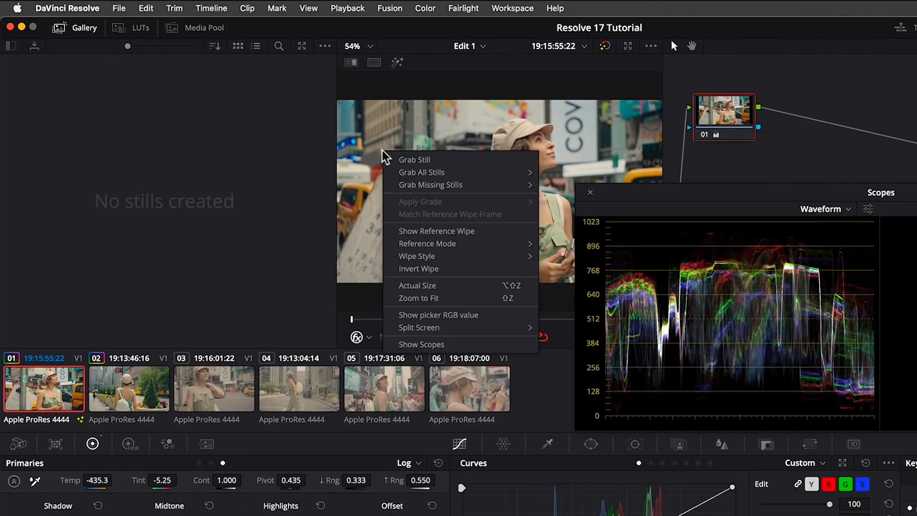
pyautogui.click(414, 161)
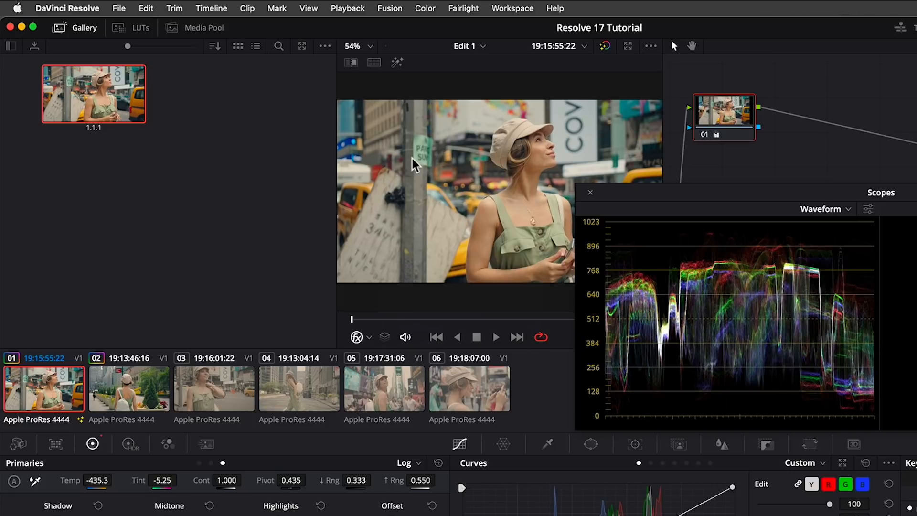
# Step: Apply the grade from still 1.1.1 to clip 03 and close the gallery
pyautogui.click(228, 385)
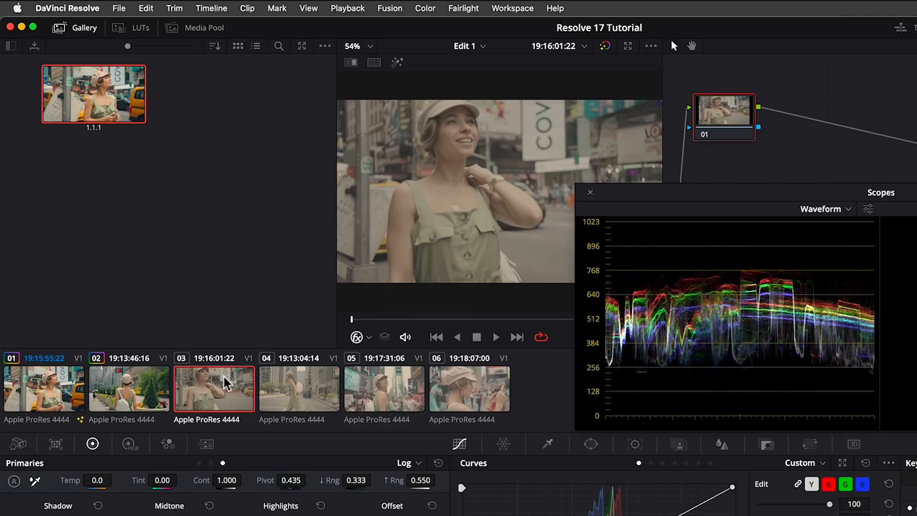
pyautogui.rightClick(80, 104)
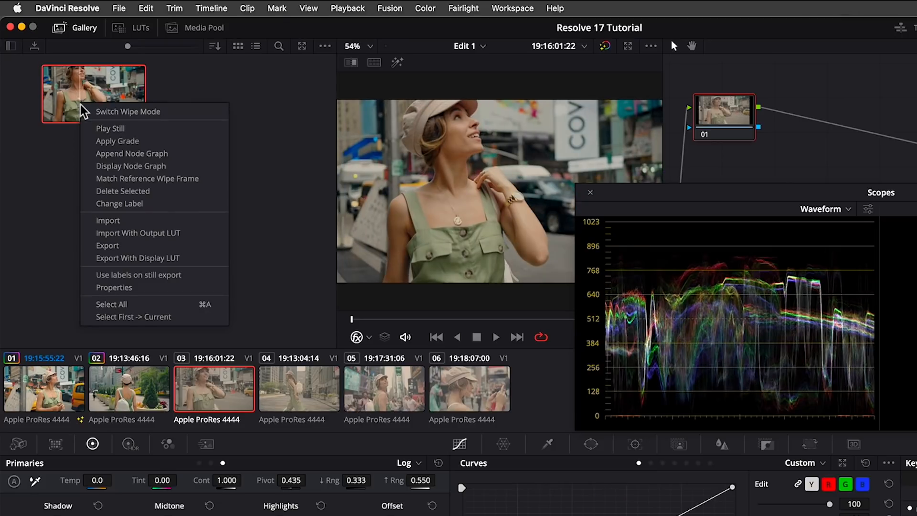
pyautogui.click(126, 141)
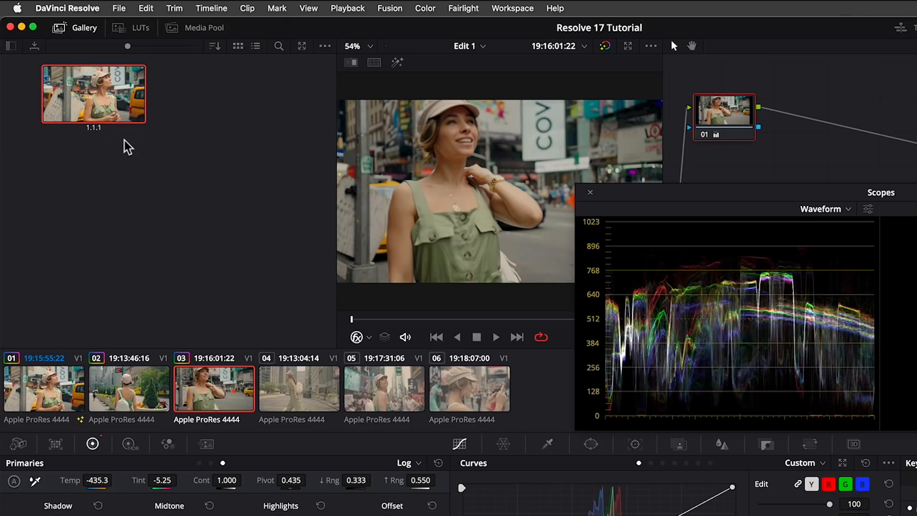
pyautogui.click(90, 32)
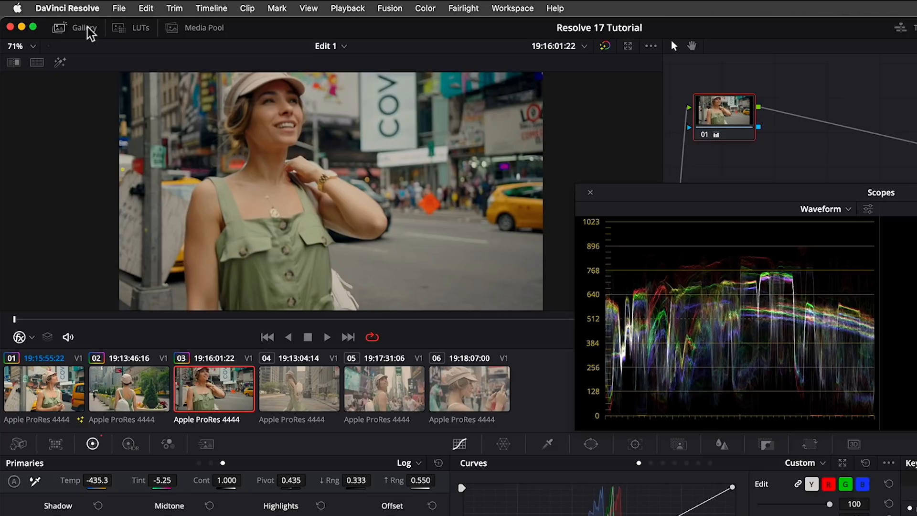
# Step: Compare clips 01 and 03 side by side in a split screen set to Selected Clips
pyautogui.click(38, 63)
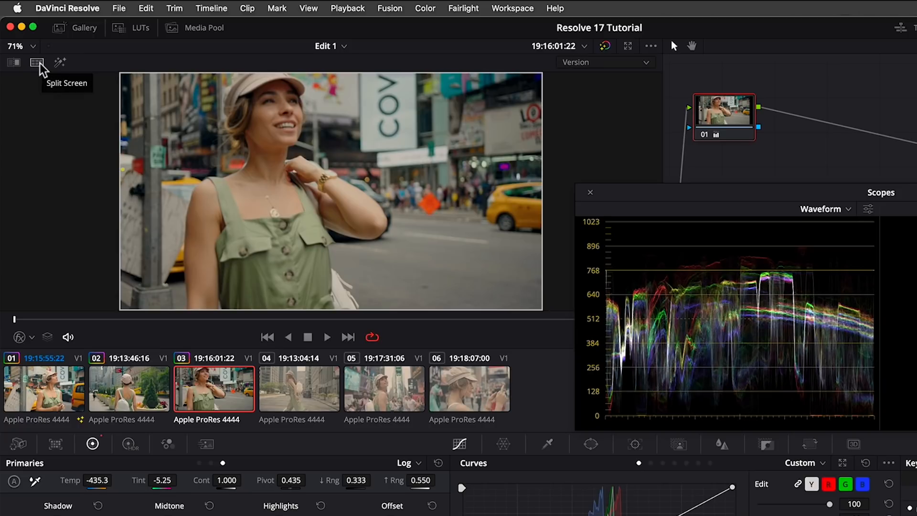
pyautogui.click(626, 65)
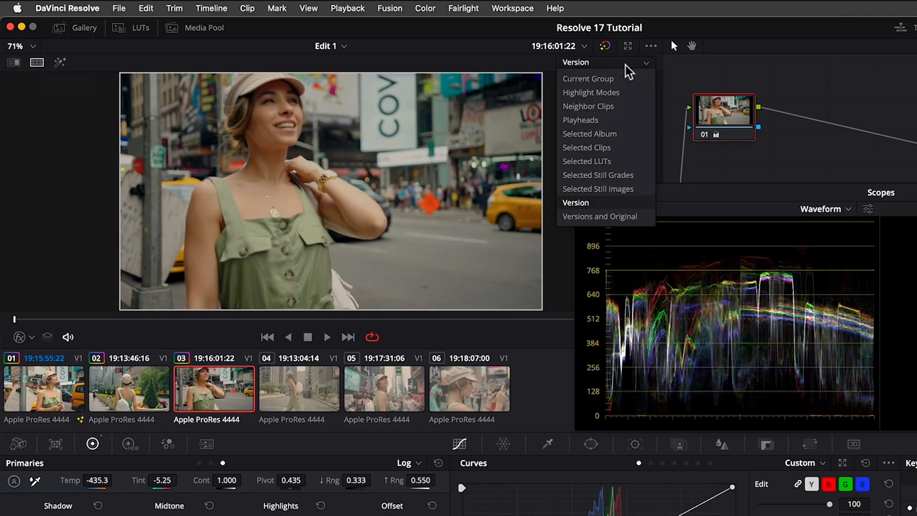
pyautogui.click(604, 149)
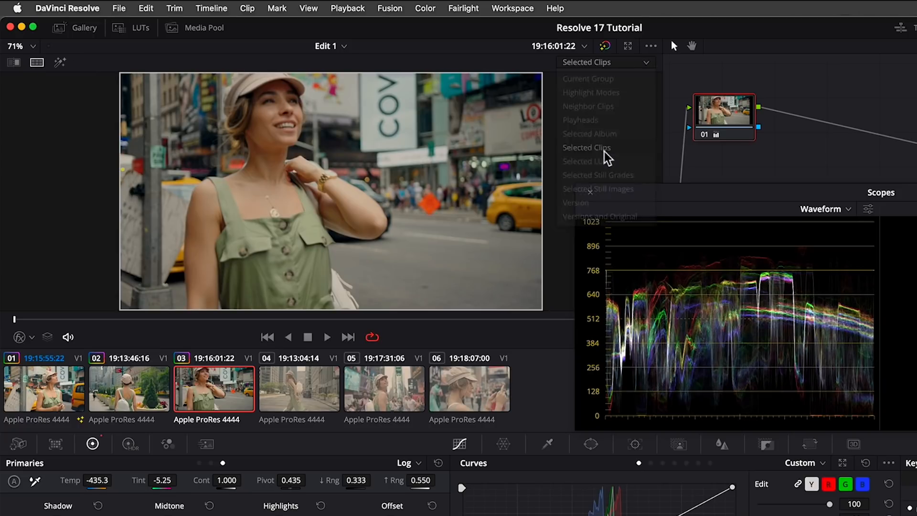
pyautogui.keyDown('super'); pyautogui.click(66, 388); pyautogui.keyUp('super')
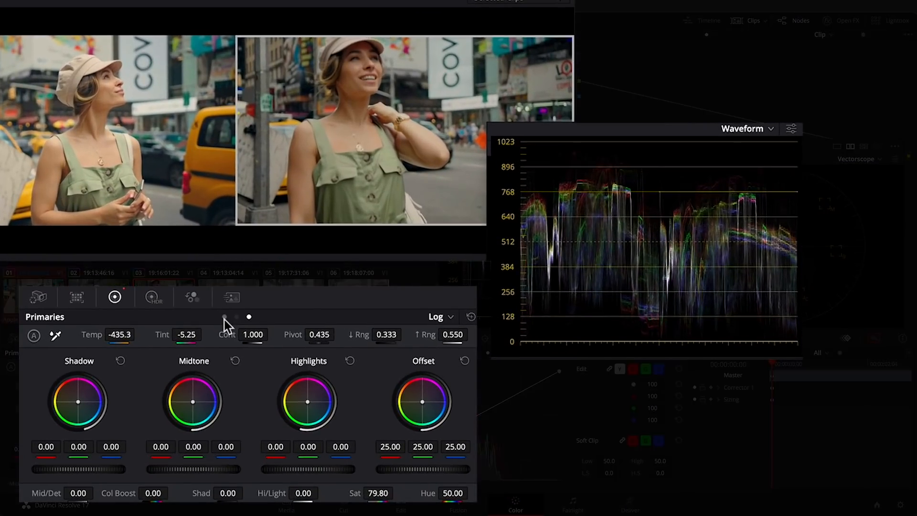
# Step: Raise clip 03's master Offset to 35.00 in the primaries wheels and return the viewer to a single fitted image
pyautogui.click(153, 353)
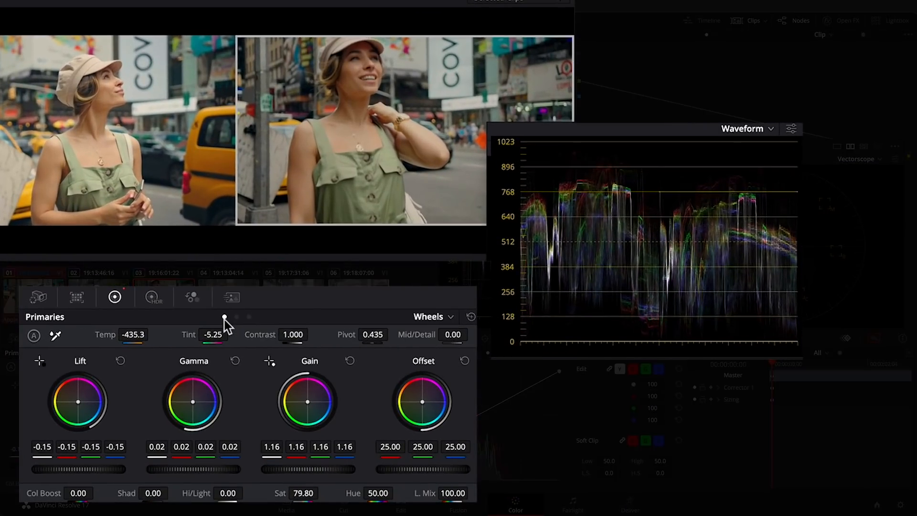
pyautogui.moveTo(399, 469)
pyautogui.mouseDown()
pyautogui.moveTo(454, 469)
pyautogui.moveTo(409, 470)
pyautogui.mouseUp()
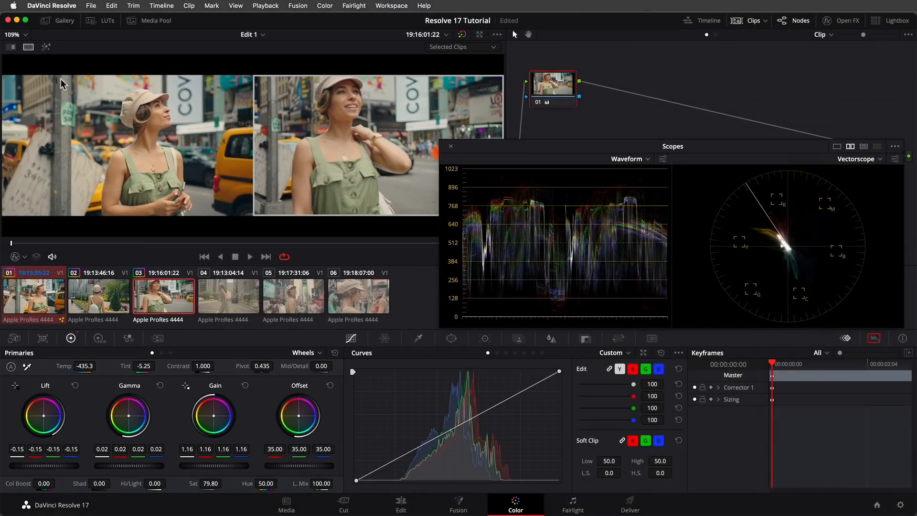
pyautogui.click(28, 48)
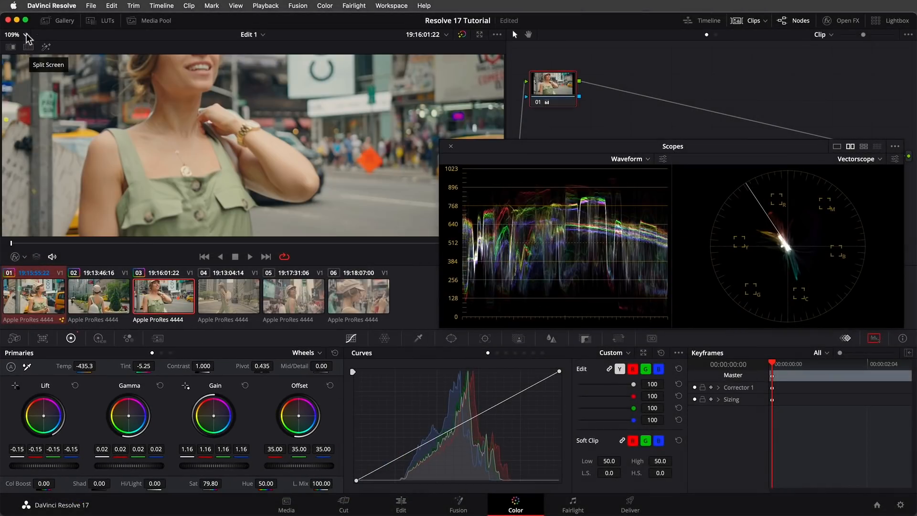
pyautogui.click(23, 34)
pyautogui.click(22, 49)
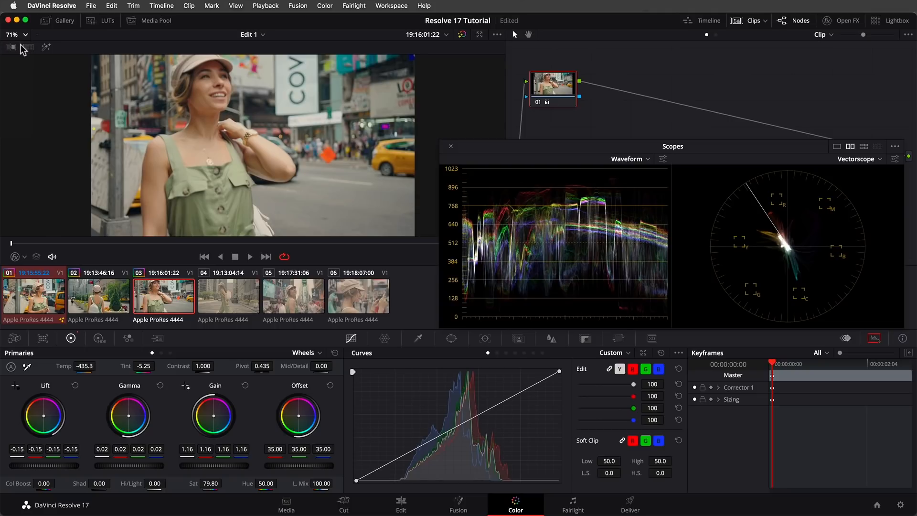
# Step: Look through the High Dynamic Range zone wheels from Black to Specular and preview the tonal range of the Light zone
pyautogui.click(98, 338)
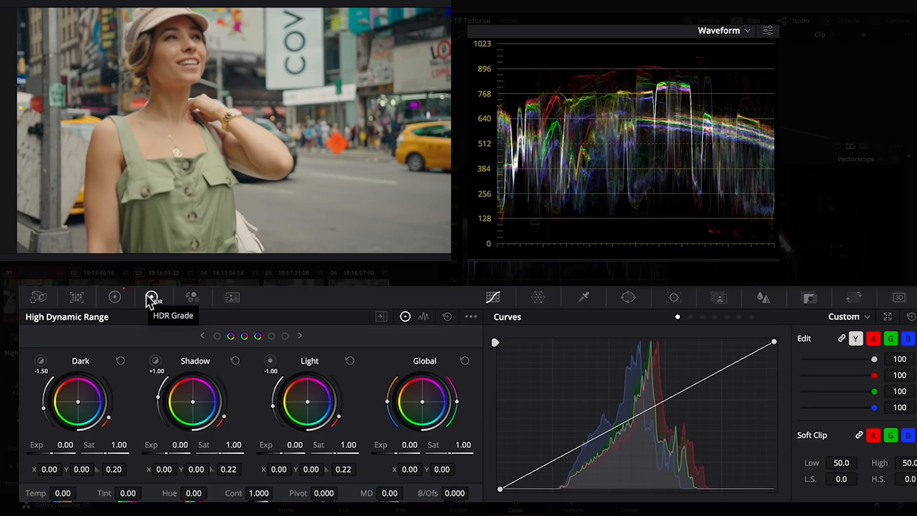
pyautogui.click(215, 337)
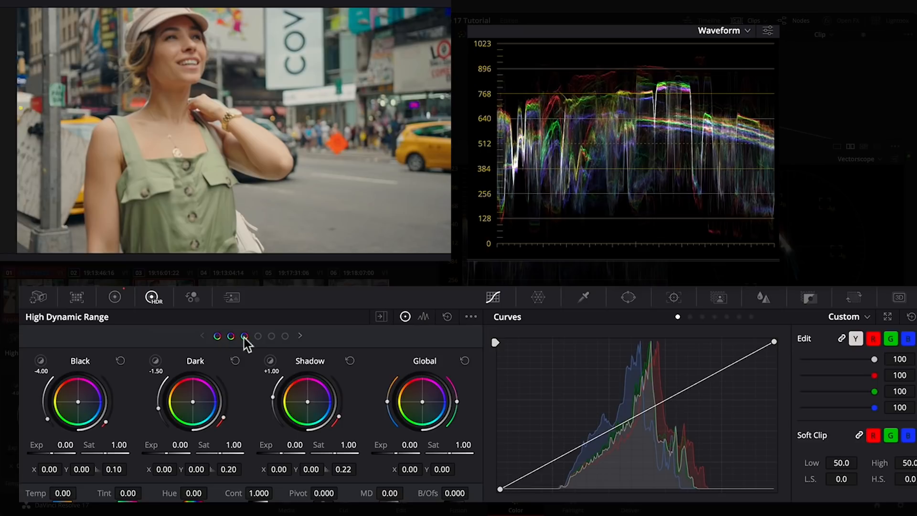
pyautogui.click(258, 336)
pyautogui.click(271, 337)
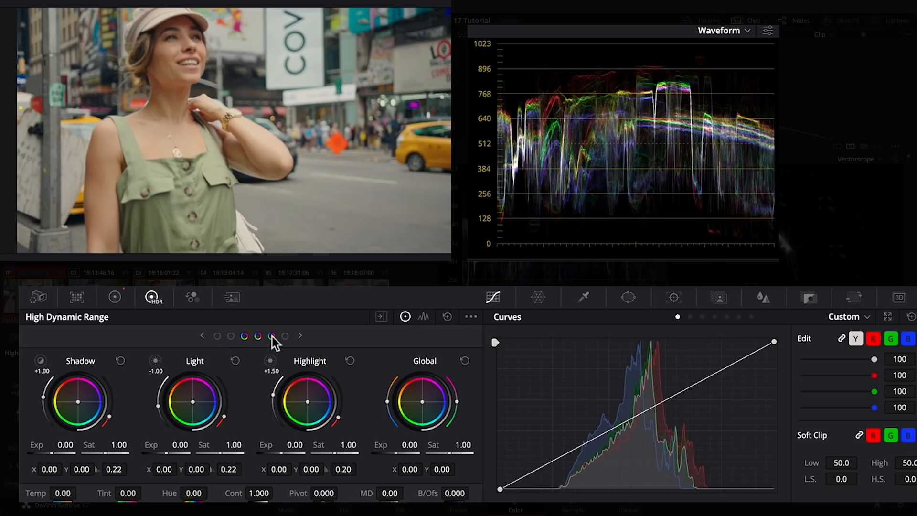
pyautogui.click(285, 336)
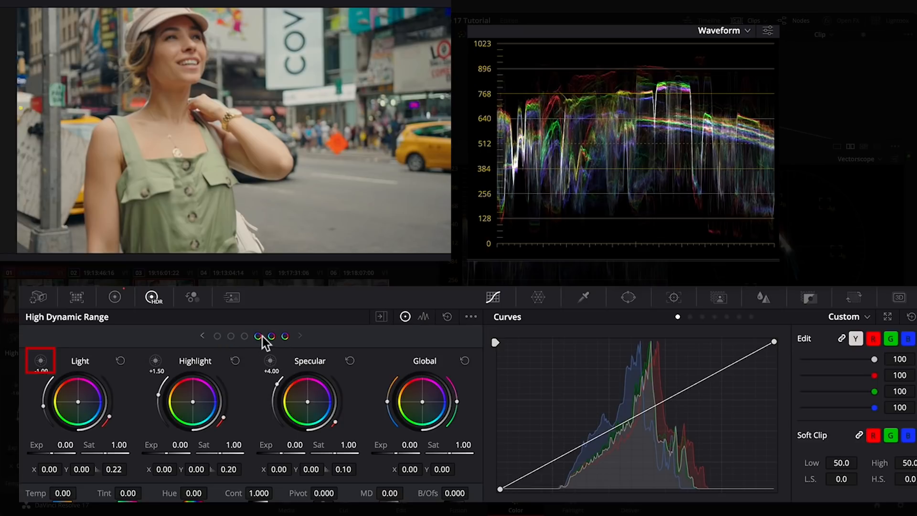
pyautogui.click(42, 362)
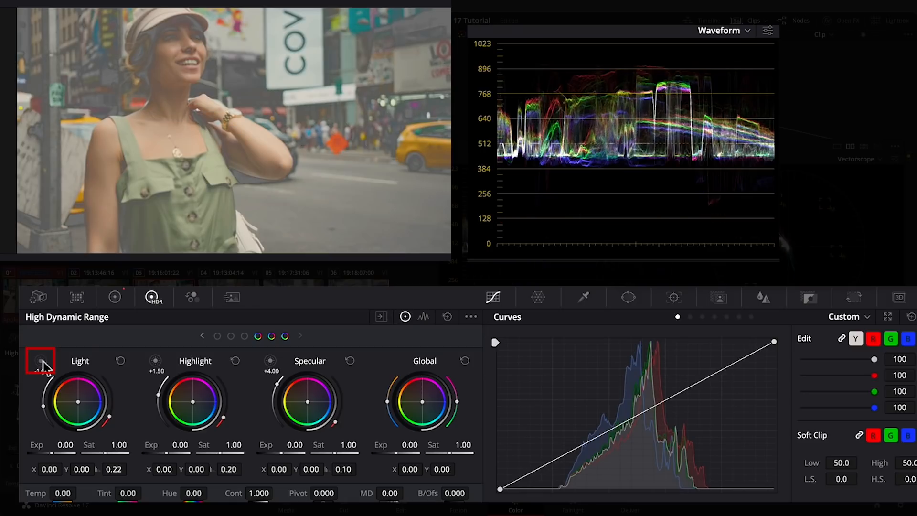
pyautogui.click(42, 362)
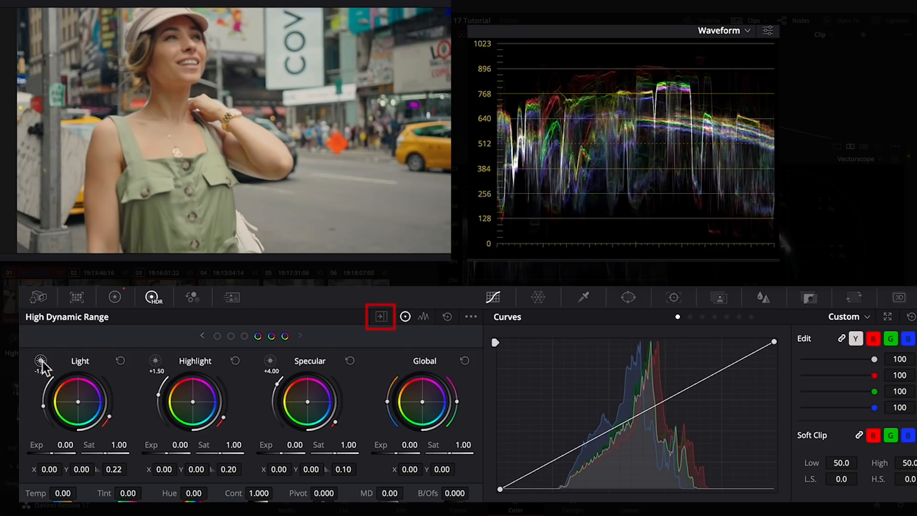
# Step: Set the Black zone's Max Range to -2.77 and the Specular zone's Min Range to 2.50, and nudge up the Light zone's exposure
pyautogui.click(382, 317)
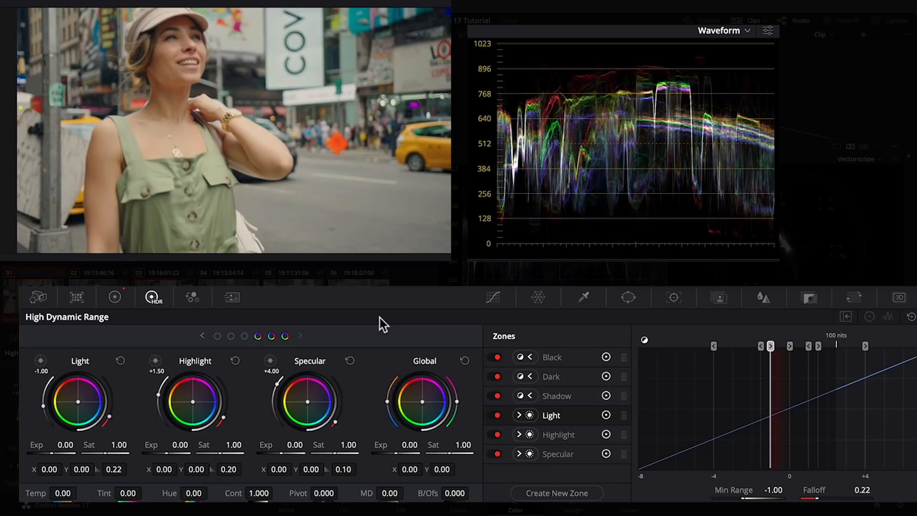
pyautogui.moveTo(714, 346); pyautogui.dragTo(739, 347)
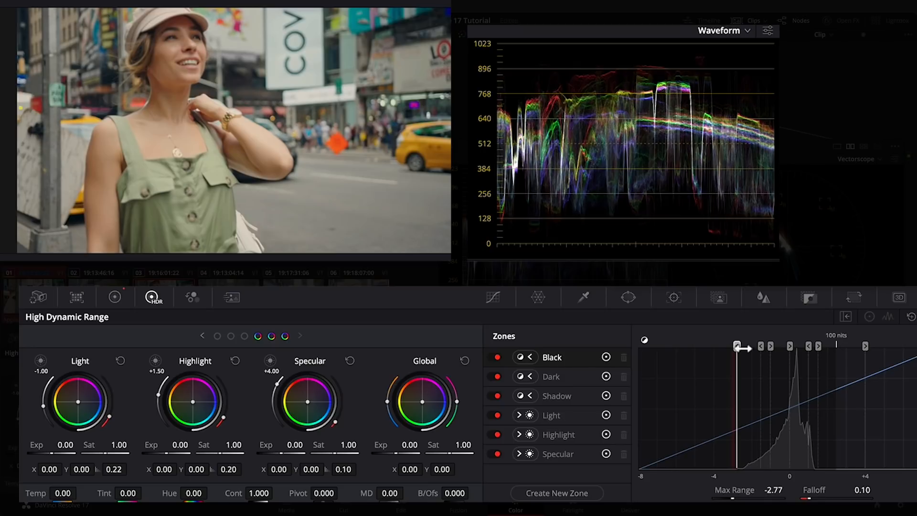
pyautogui.moveTo(865, 346); pyautogui.dragTo(837, 346)
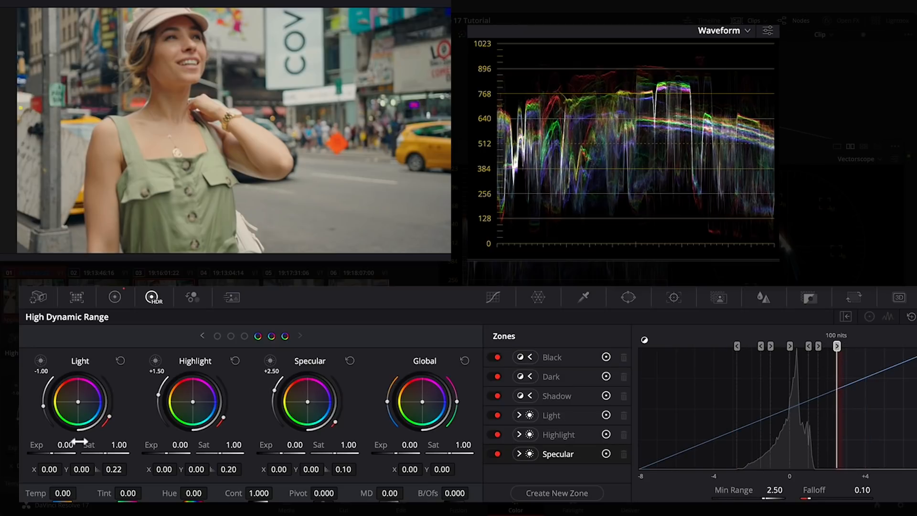
pyautogui.moveTo(52, 455); pyautogui.dragTo(56, 454)
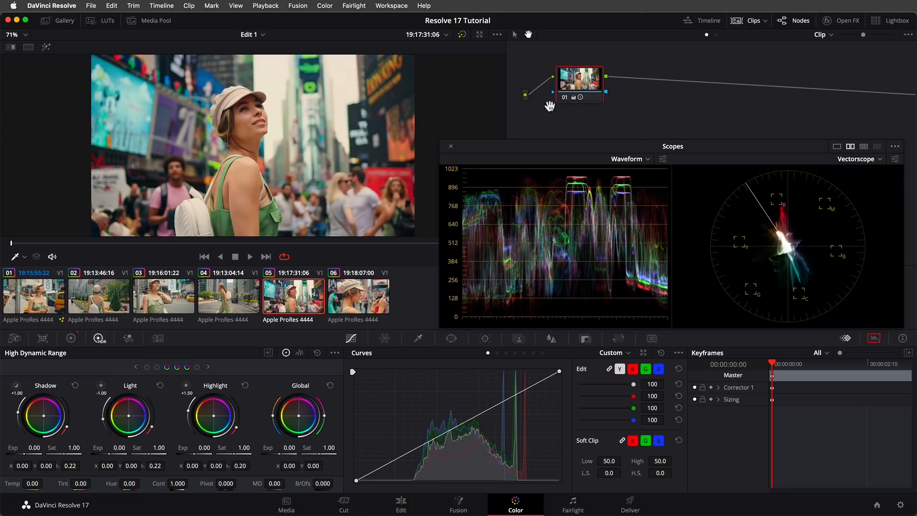
# Step: Add a serial node after node 01 of clip 05
pyautogui.rightClick(580, 85)
pyautogui.moveTo(614, 129)
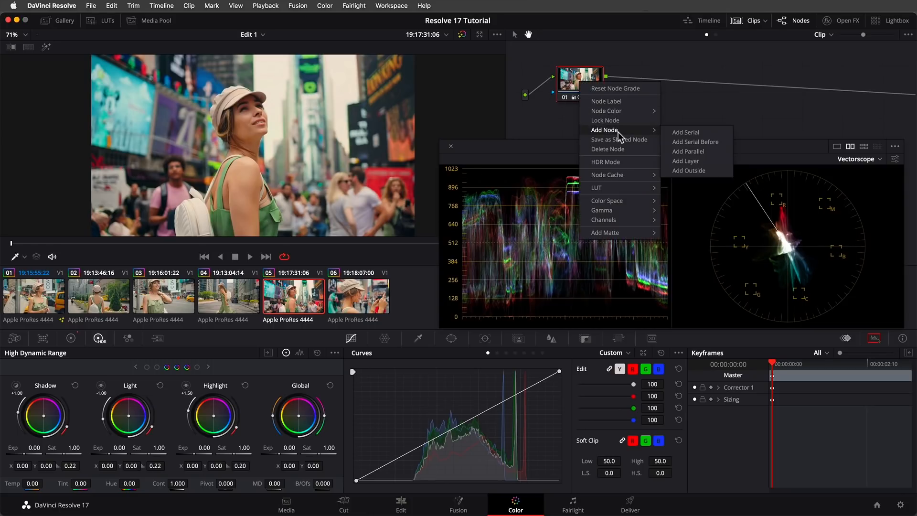
pyautogui.click(682, 131)
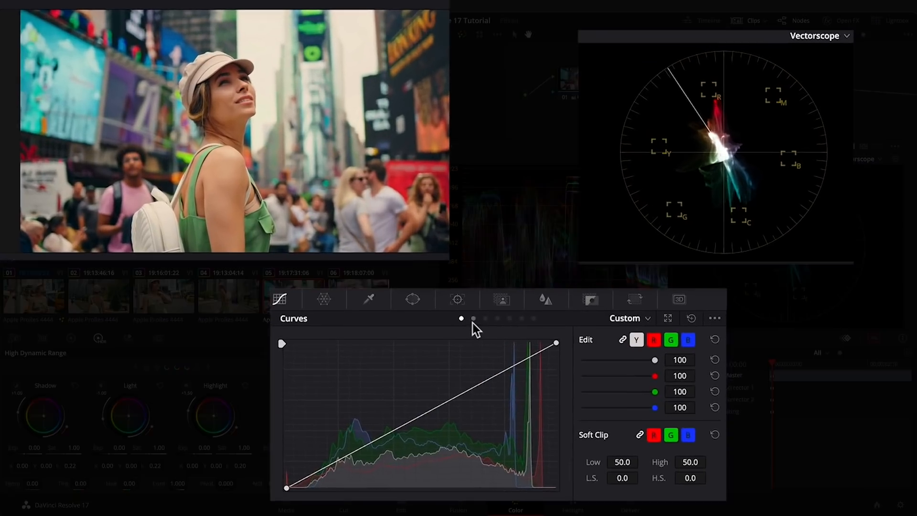
# Step: Isolate the dress's green range on the Hue Vs Hue curve and raise its Hue Rotate to 50.40
pyautogui.click(486, 336)
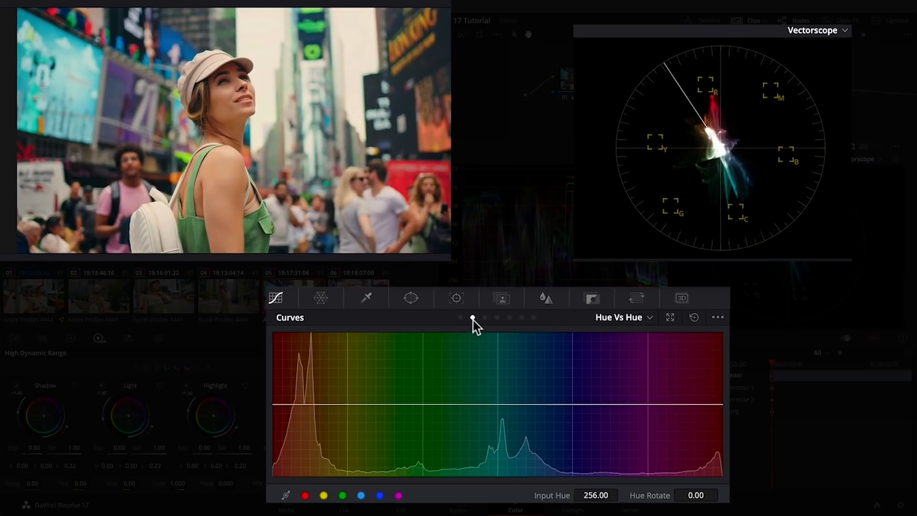
pyautogui.click(489, 405)
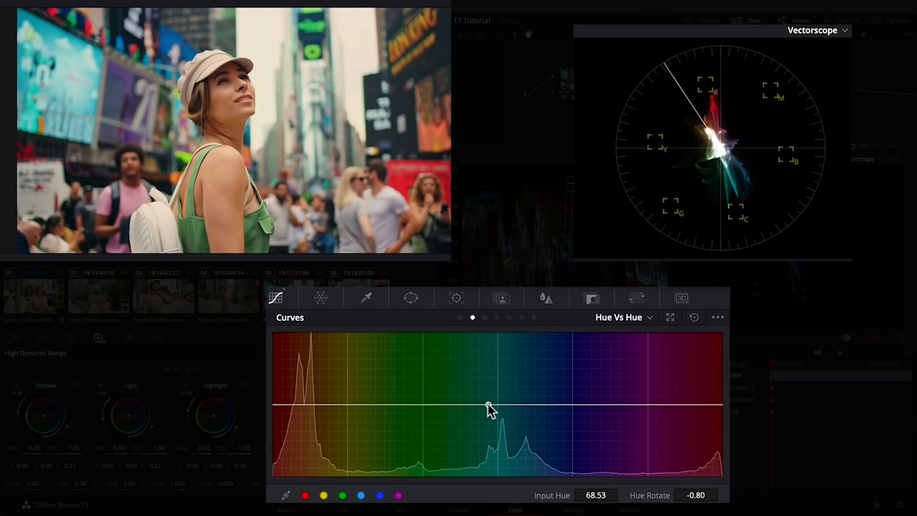
pyautogui.click(357, 404)
pyautogui.click(406, 404)
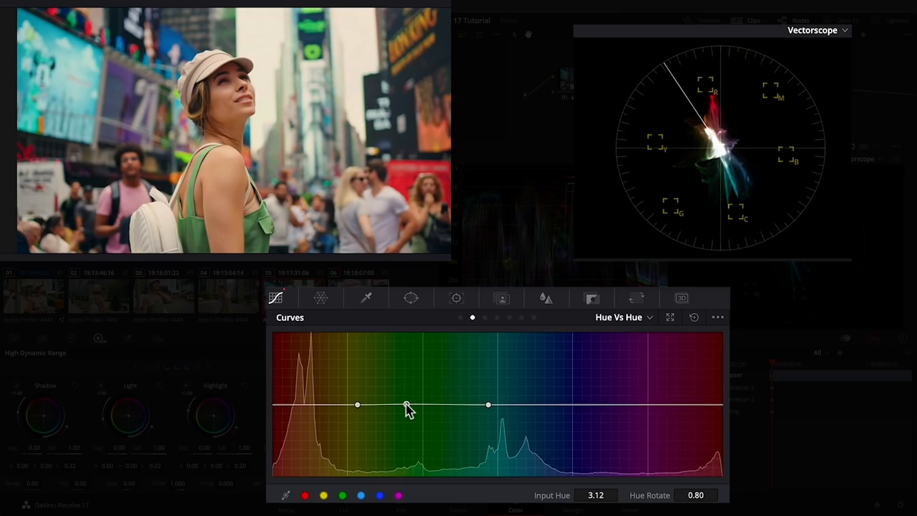
pyautogui.moveTo(407, 405); pyautogui.dragTo(412, 384)
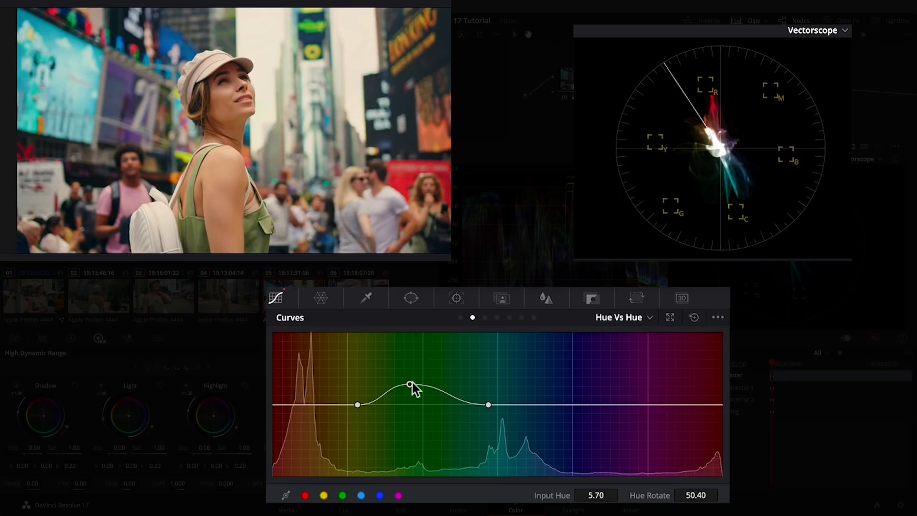
# Step: Isolate the green range on the Hue Vs Sat curve and lower its saturation to 0.67
pyautogui.click(487, 317)
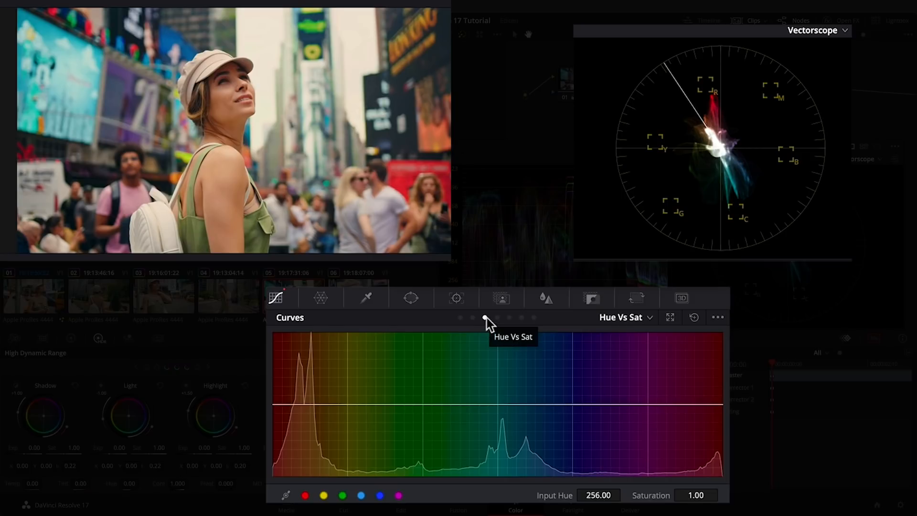
pyautogui.click(444, 404)
pyautogui.click(366, 405)
pyautogui.moveTo(409, 405); pyautogui.dragTo(416, 429)
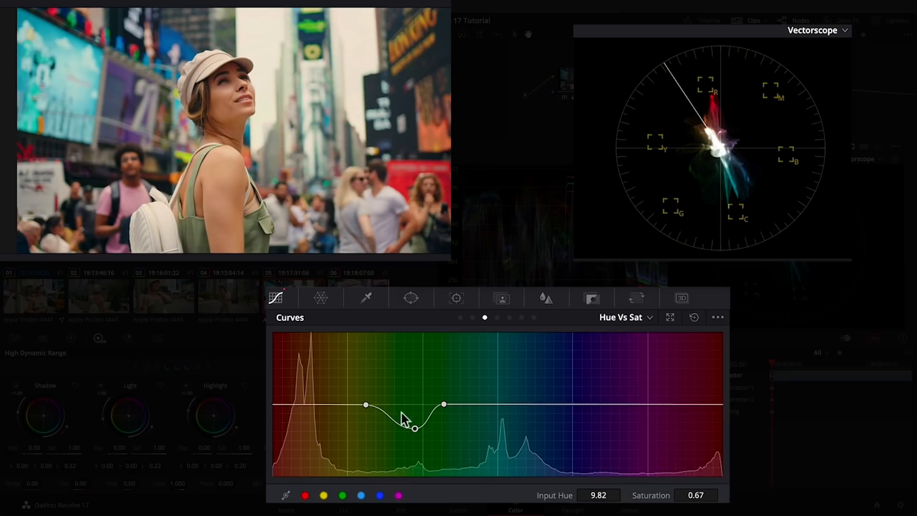
# Step: Open the Color Warper and add a serial node after the disabled node 02 of clip 05
pyautogui.click(321, 300)
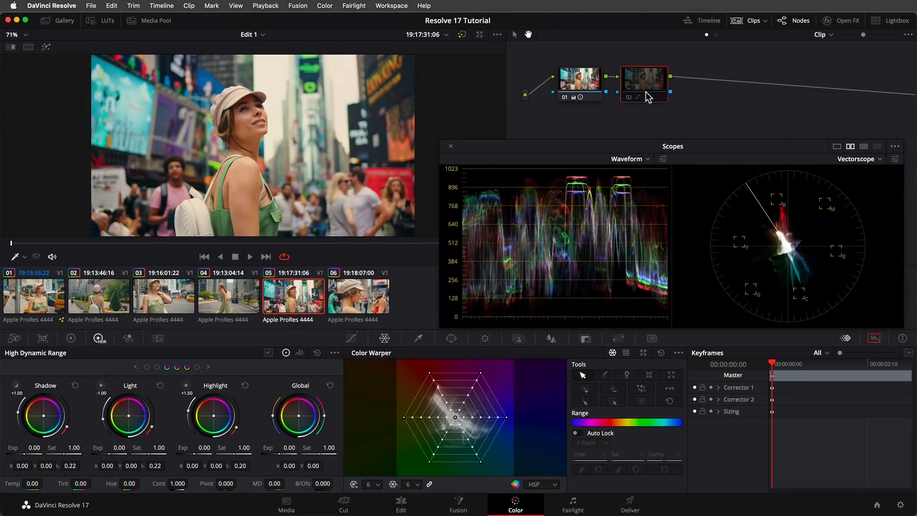
pyautogui.rightClick(646, 92)
pyautogui.moveTo(672, 142)
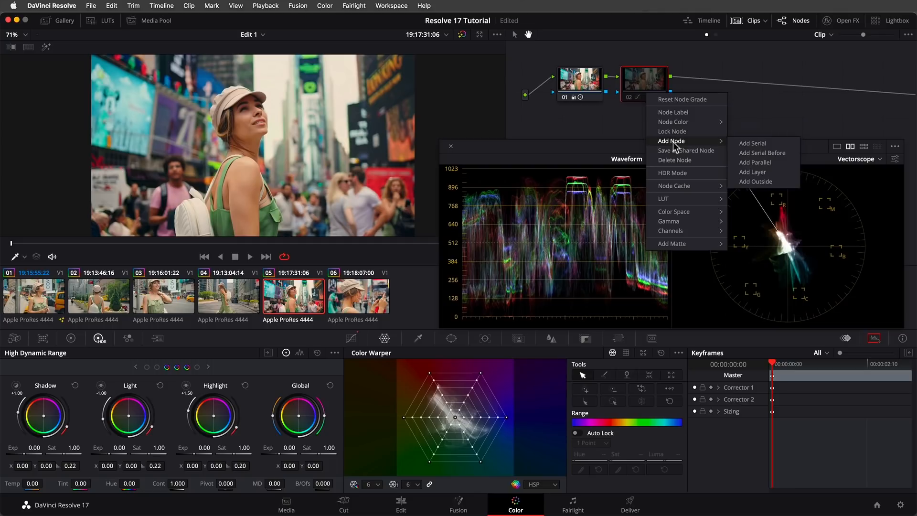
pyautogui.click(752, 142)
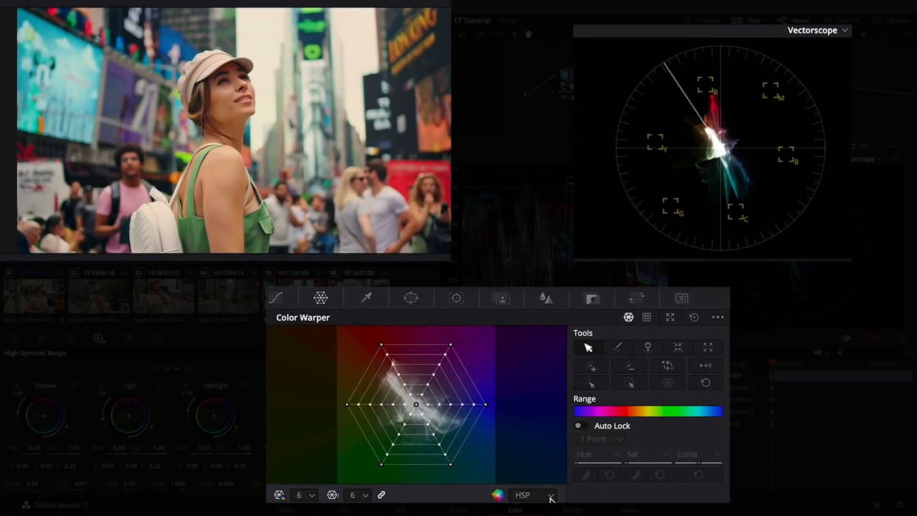
# Step: Set the Color Warper's color space to HSL, try pulling the red corner point to Hue 0.03, Sat 0.82, and undo that shift
pyautogui.click(551, 497)
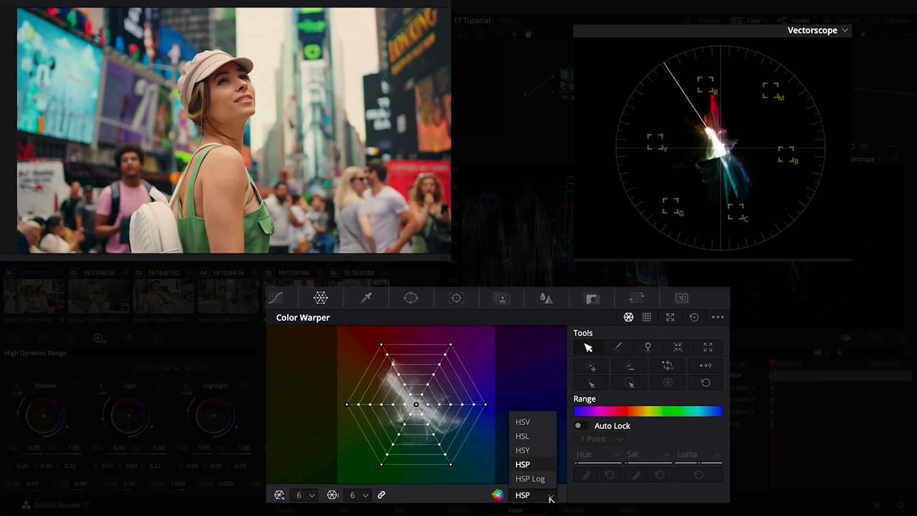
pyautogui.click(522, 436)
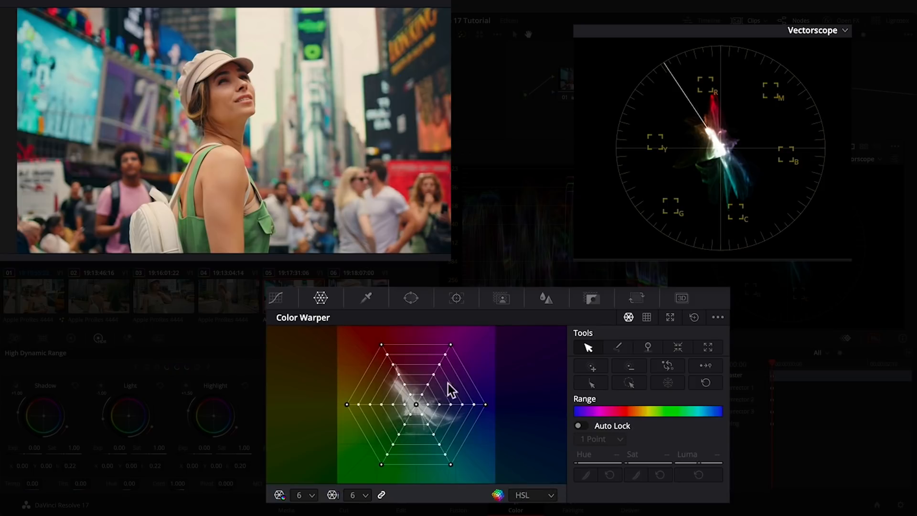
pyautogui.moveTo(383, 346); pyautogui.dragTo(401, 357)
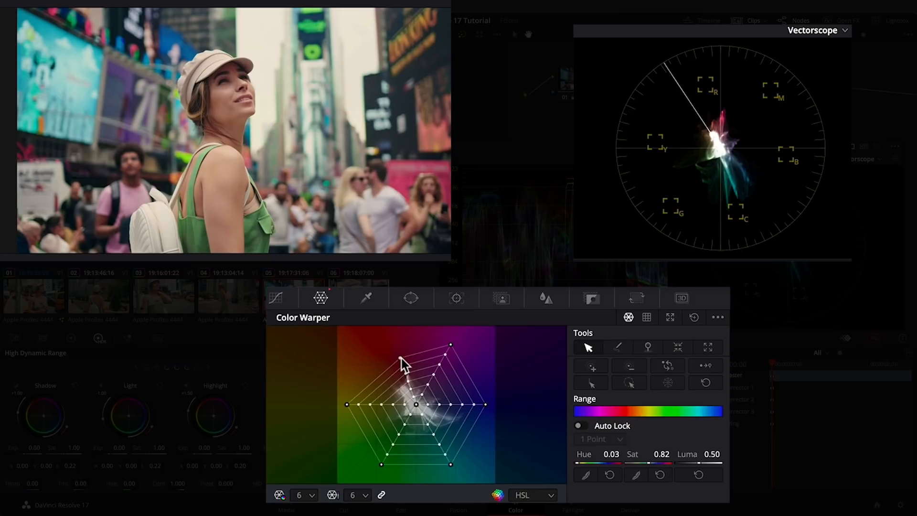
pyautogui.hotkey('ctrl', 'z')
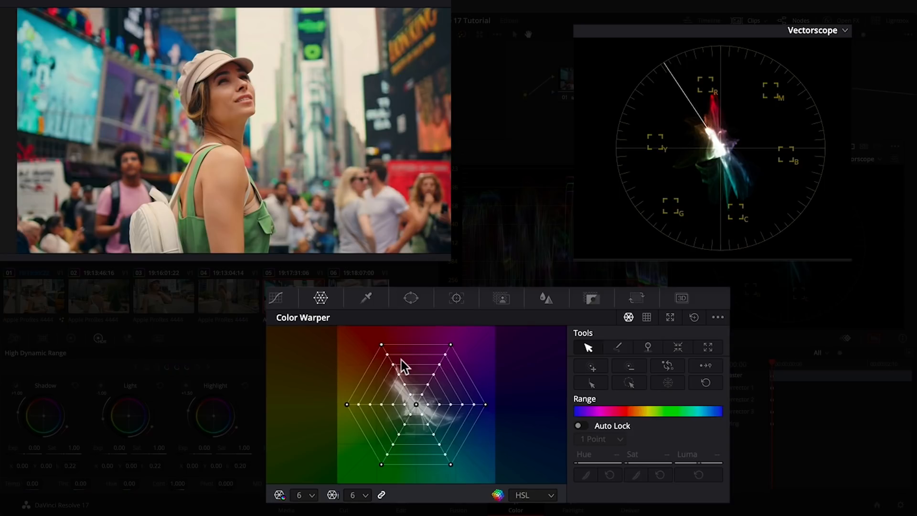
# Step: Set the Color Warper's hue resolution to 12 and warp the point sampled from the green dress to Hue 0.86, Sat 0.19
pyautogui.click(306, 495)
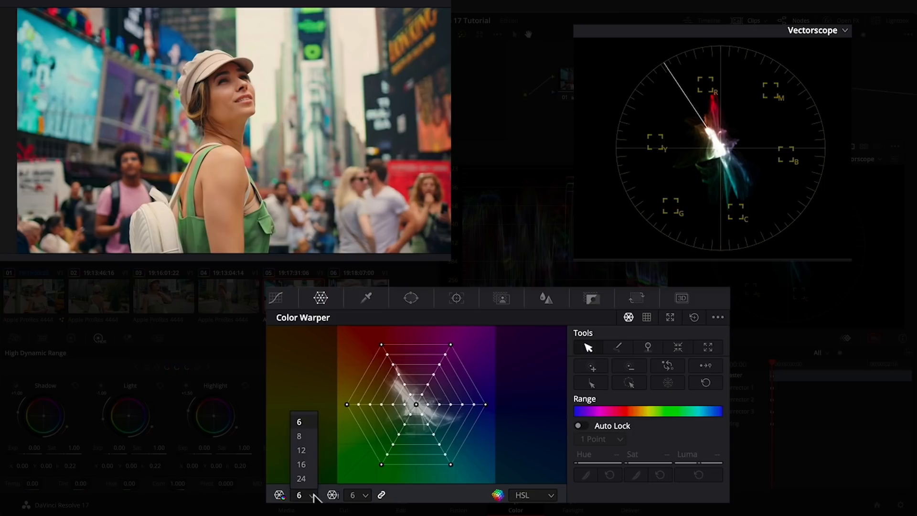
pyautogui.click(306, 449)
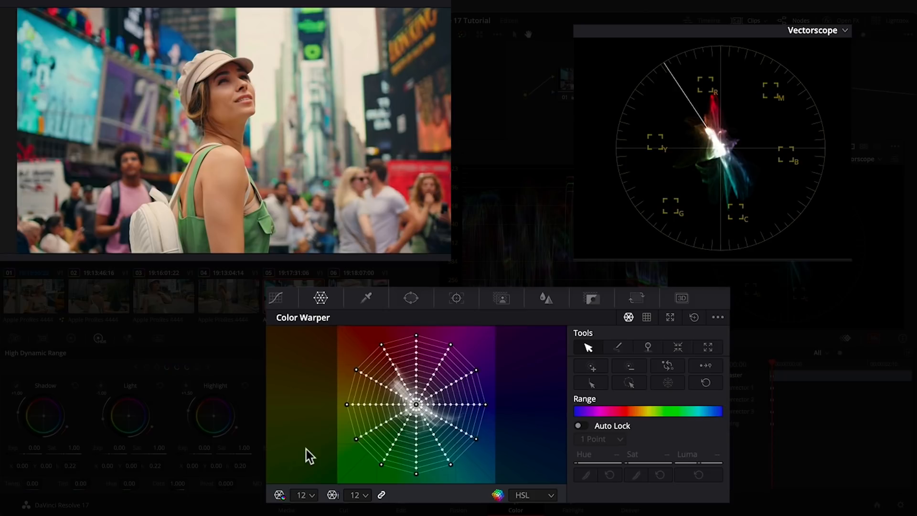
pyautogui.click(199, 224)
pyautogui.moveTo(407, 410); pyautogui.dragTo(407, 401)
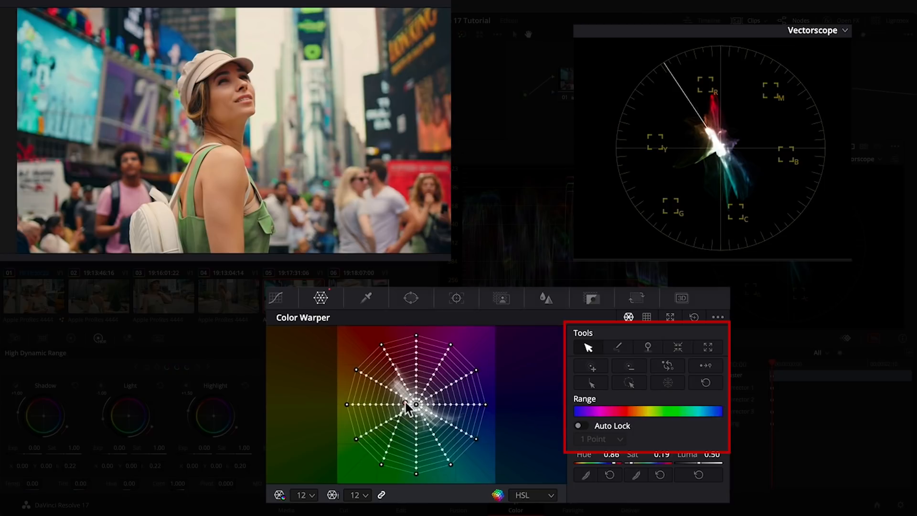
# Step: Switch the Color Warper to the Chroma-Luma grid, enable Auto Lock and move the lower yellow-side point to Chroma -0.17, Luma 0.20
pyautogui.click(647, 317)
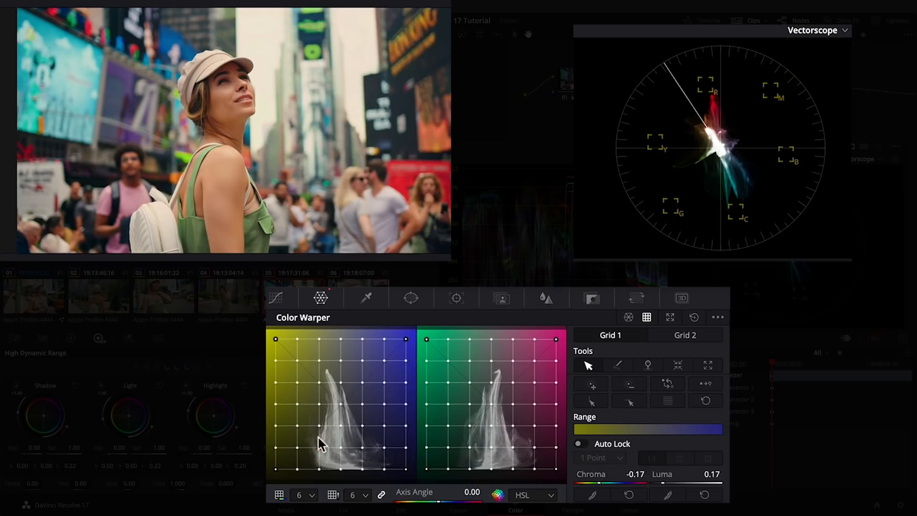
pyautogui.moveTo(319, 448); pyautogui.dragTo(323, 427)
pyautogui.click(581, 444)
pyautogui.moveTo(320, 447); pyautogui.dragTo(319, 444)
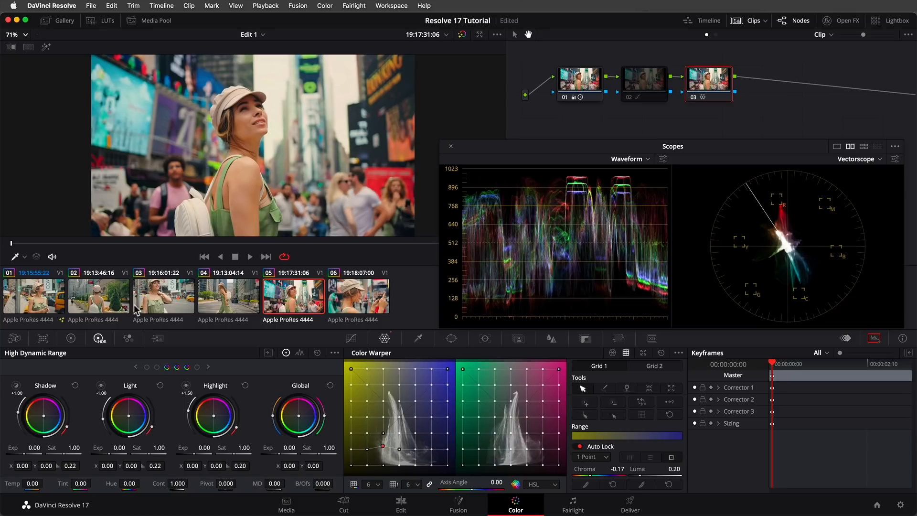
# Step: Select clip 04 after viewing clip 02 and add a serial node after its node 01
pyautogui.click(117, 305)
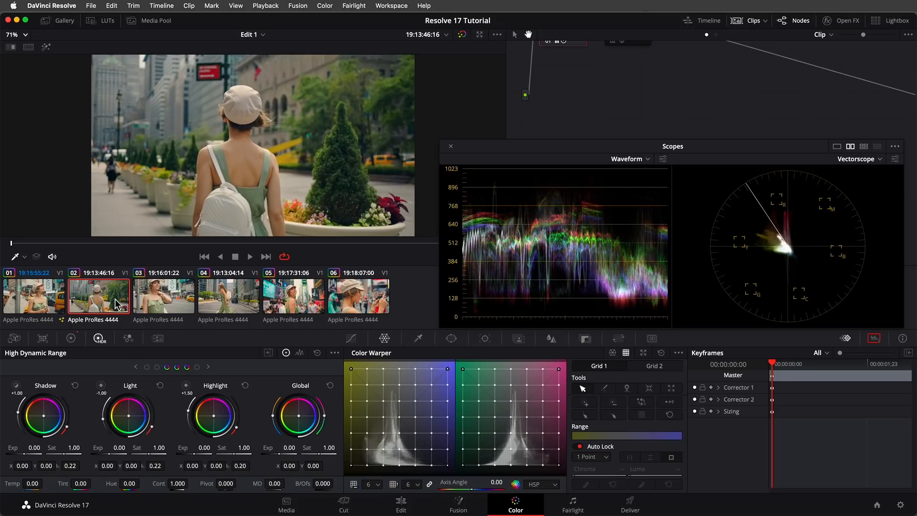
pyautogui.click(234, 306)
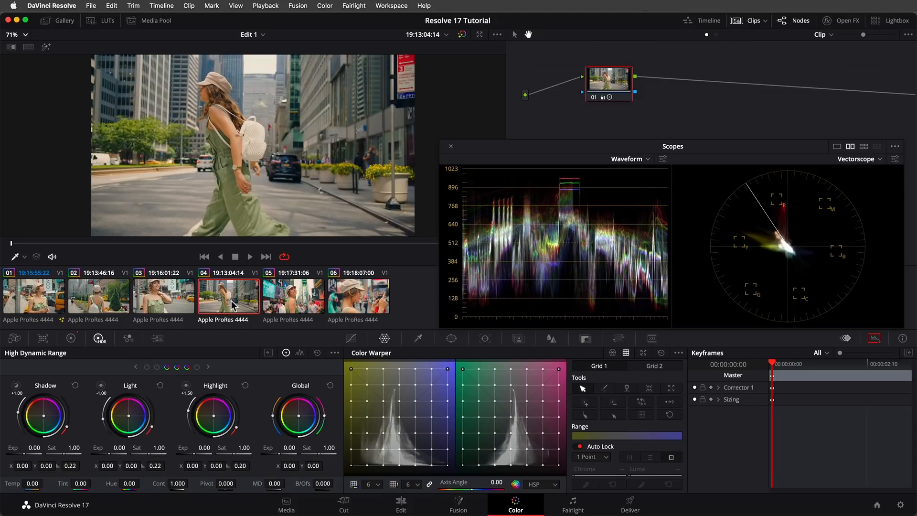
pyautogui.rightClick(613, 81)
pyautogui.moveTo(640, 130)
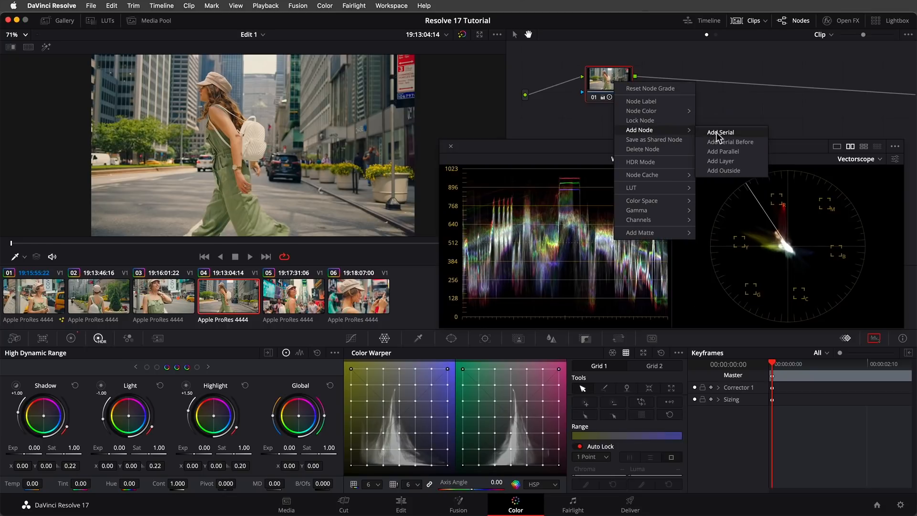
pyautogui.click(717, 132)
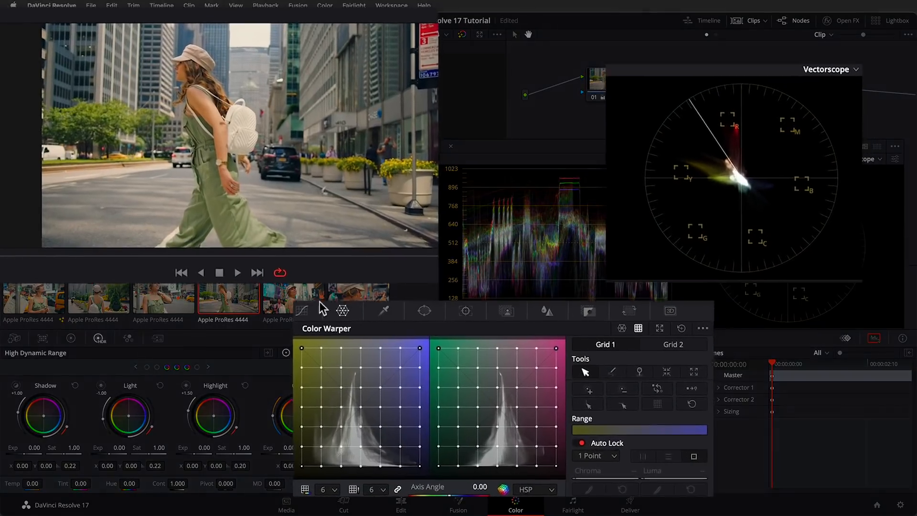
# Step: Shift the clip's yellows and greens to pink with a Hue Vs Hue curve, using outer anchor points and raised points at Hue Rotate 88.80 and 90.40
pyautogui.click(301, 311)
pyautogui.click(475, 319)
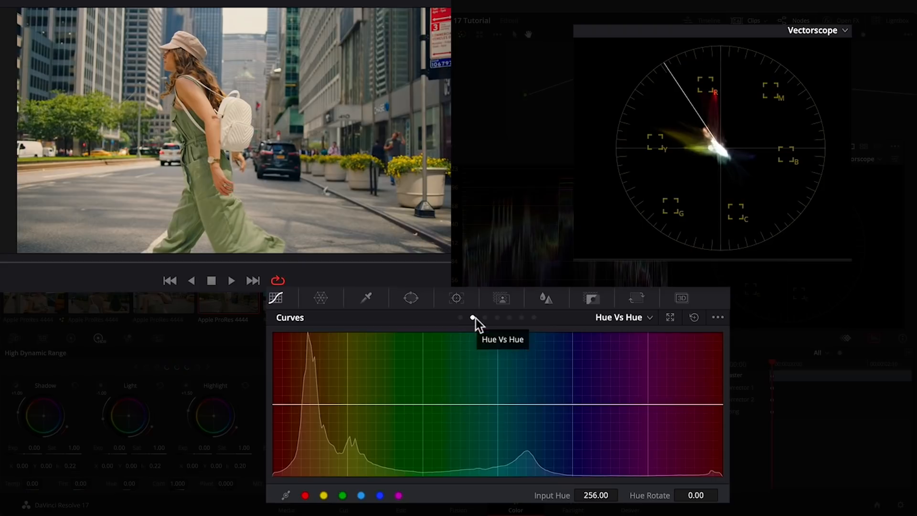
pyautogui.click(509, 405)
pyautogui.click(298, 404)
pyautogui.moveTo(435, 404); pyautogui.dragTo(439, 369)
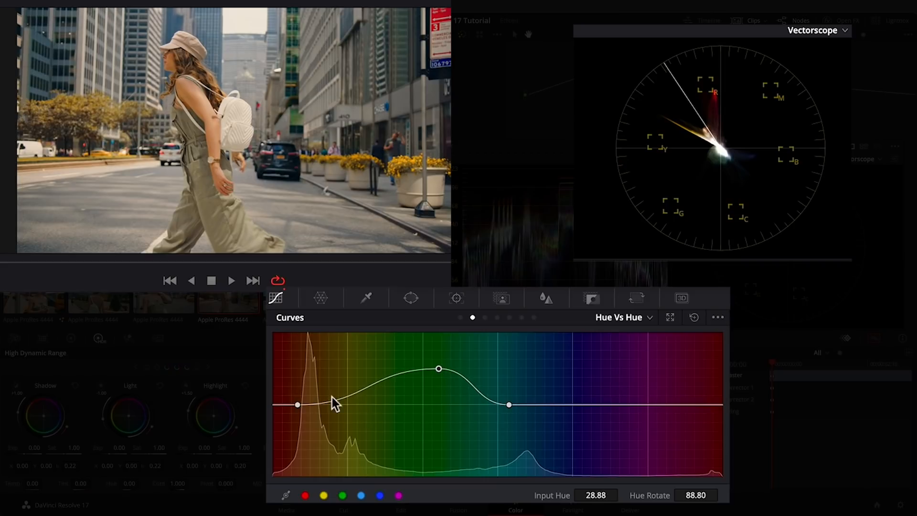
pyautogui.moveTo(354, 396); pyautogui.dragTo(354, 368)
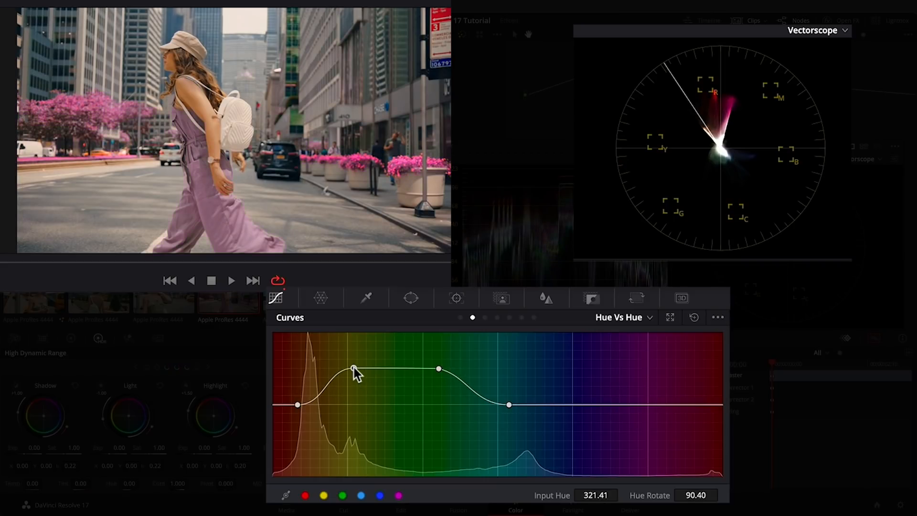
# Step: Try limiting the hue shift with a circle window over the woman and switch that window off
pyautogui.click(411, 299)
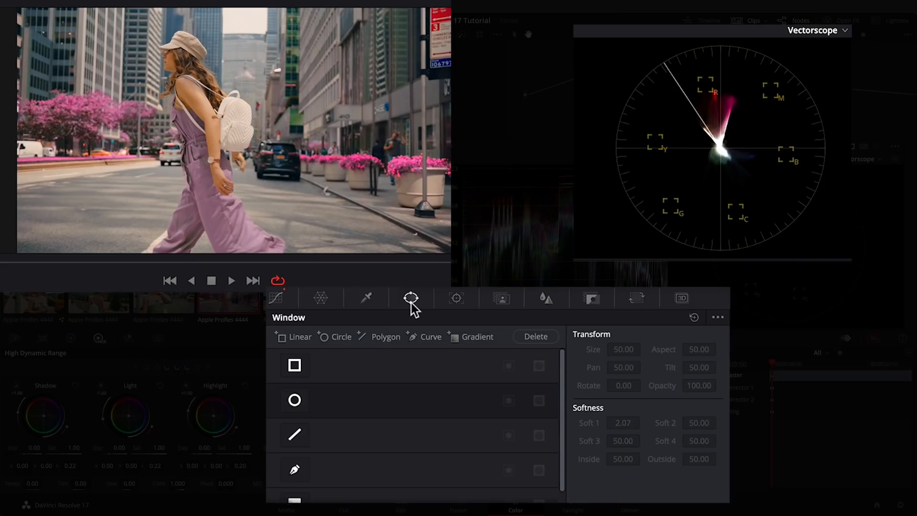
pyautogui.click(295, 401)
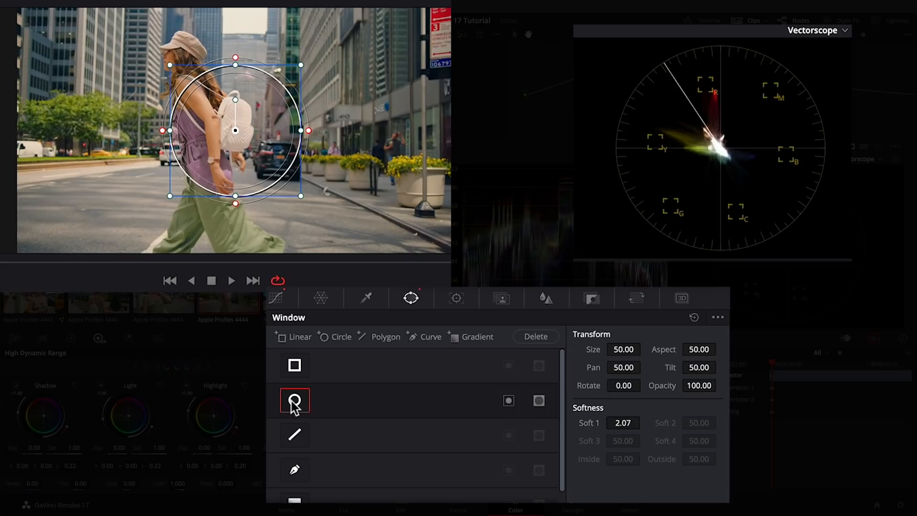
pyautogui.click(294, 406)
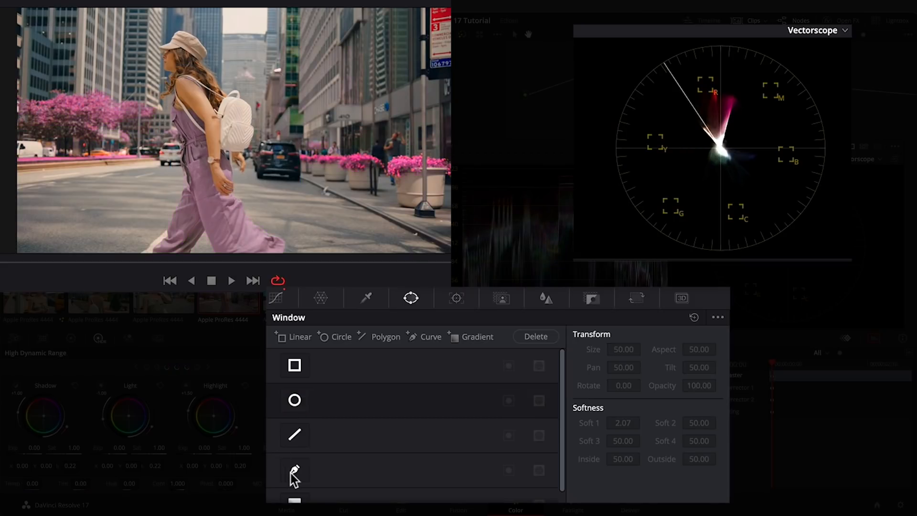
# Step: Draw a closed curve window around the woman's body and jumpsuit and track it forward through the clip
pyautogui.click(294, 472)
pyautogui.click(172, 88)
pyautogui.click(167, 115)
pyautogui.click(173, 133)
pyautogui.click(180, 150)
pyautogui.click(182, 175)
pyautogui.click(177, 198)
pyautogui.click(158, 238)
pyautogui.click(150, 250)
pyautogui.click(191, 251)
pyautogui.click(203, 232)
pyautogui.click(214, 250)
pyautogui.click(285, 251)
pyautogui.click(261, 224)
pyautogui.click(238, 199)
pyautogui.click(233, 174)
pyautogui.click(213, 97)
pyautogui.click(191, 72)
pyautogui.click(173, 88)
pyautogui.click(455, 300)
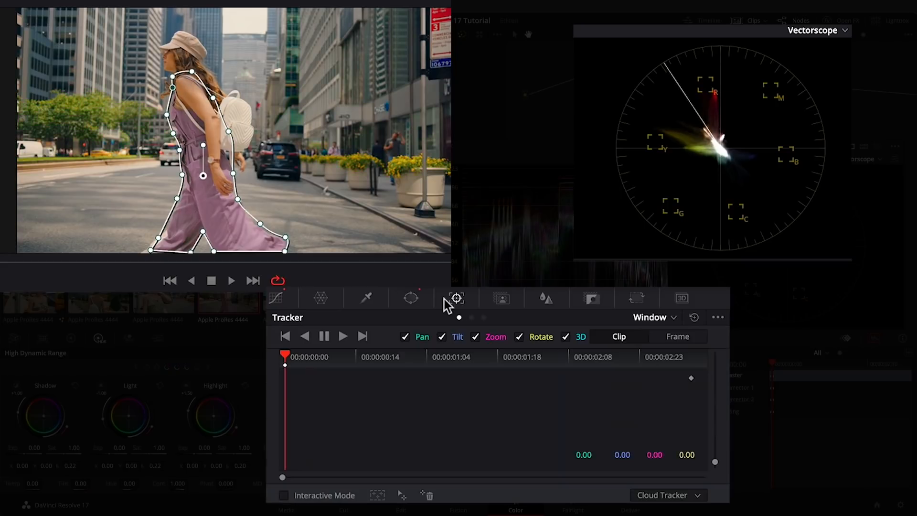
pyautogui.click(340, 337)
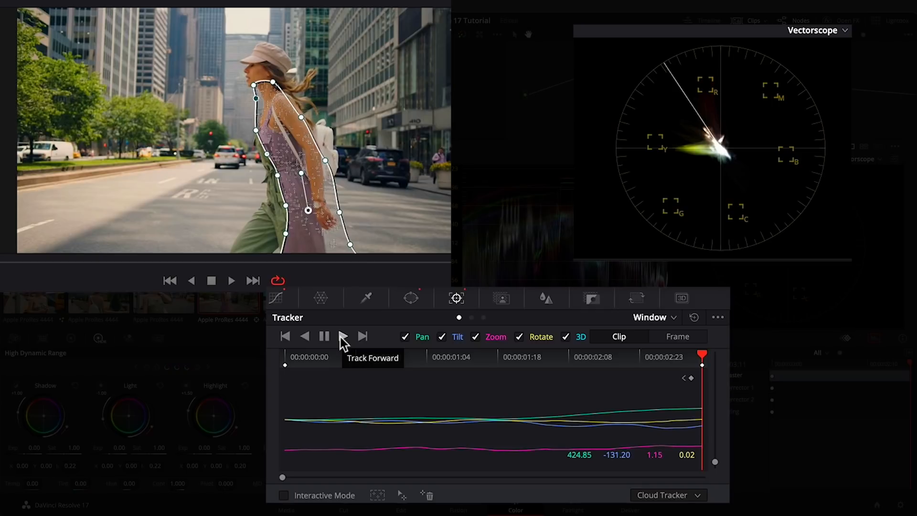
# Step: Switch off the tracked curve window and return the playhead to the clip's start
pyautogui.click(409, 302)
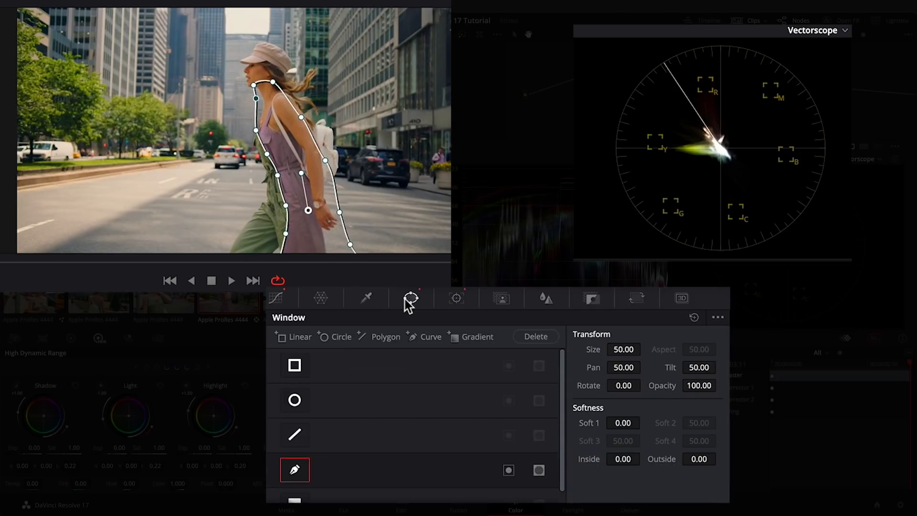
pyautogui.click(297, 469)
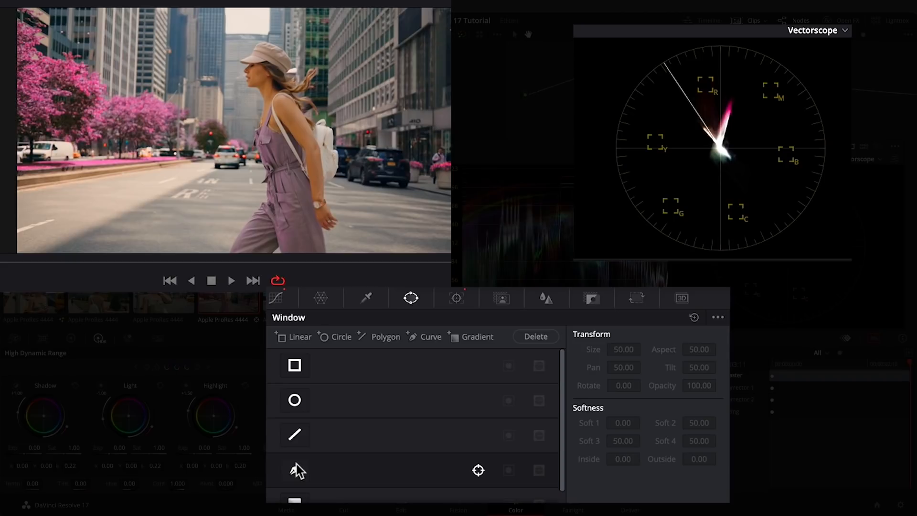
pyautogui.moveTo(197, 261); pyautogui.dragTo(0, 262)
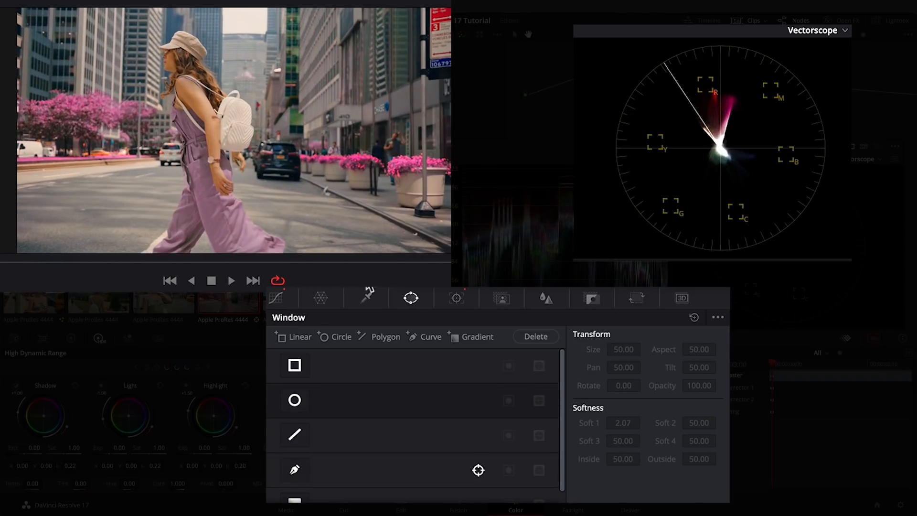
# Step: Start a Person Magic Mask with a stroke from the woman's shoulder down her trouser leg and show the mask overlay
pyautogui.click(494, 302)
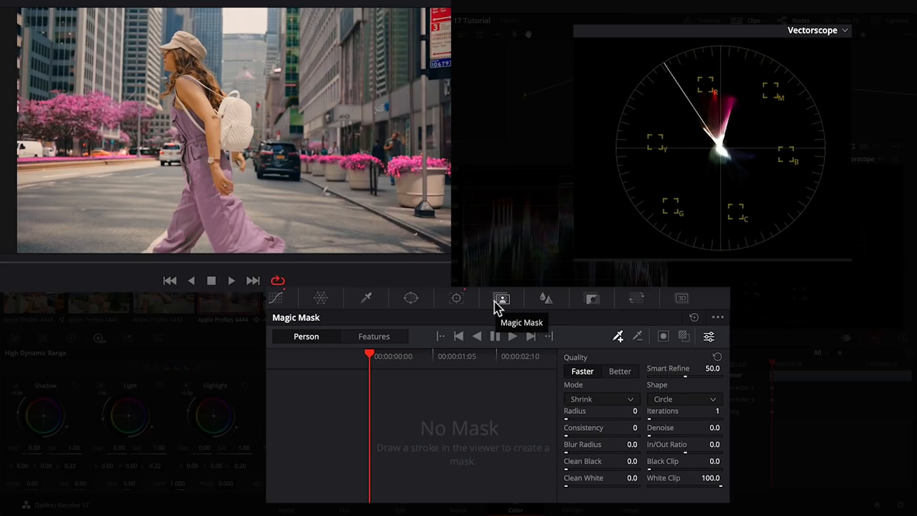
pyautogui.moveTo(188, 90)
pyautogui.mouseDown()
pyautogui.moveTo(216, 204)
pyautogui.moveTo(252, 246)
pyautogui.mouseUp()
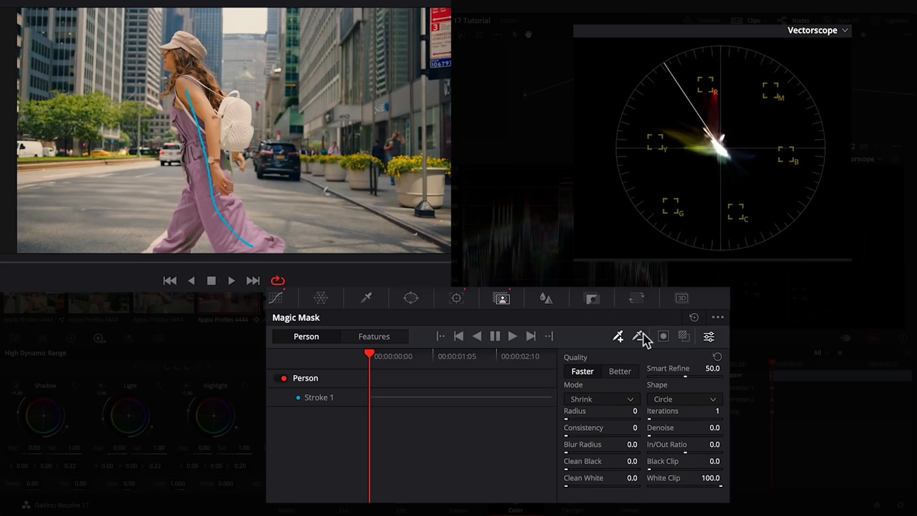
pyautogui.click(683, 337)
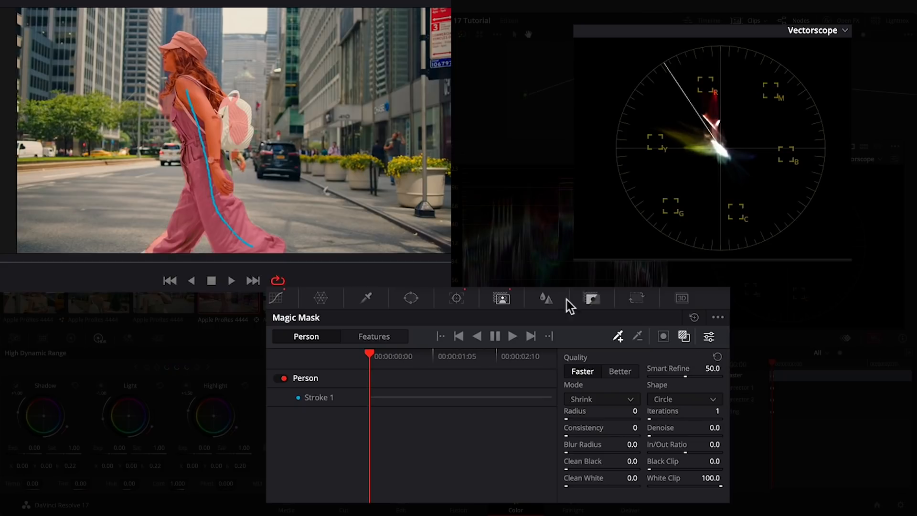
# Step: Refine the Magic Mask with an add stroke beside her hand and subtract strokes on the backpack and in front of her chest
pyautogui.click(228, 167)
pyautogui.click(637, 336)
pyautogui.moveTo(235, 107); pyautogui.dragTo(235, 119)
pyautogui.click(172, 97)
pyautogui.click(168, 105)
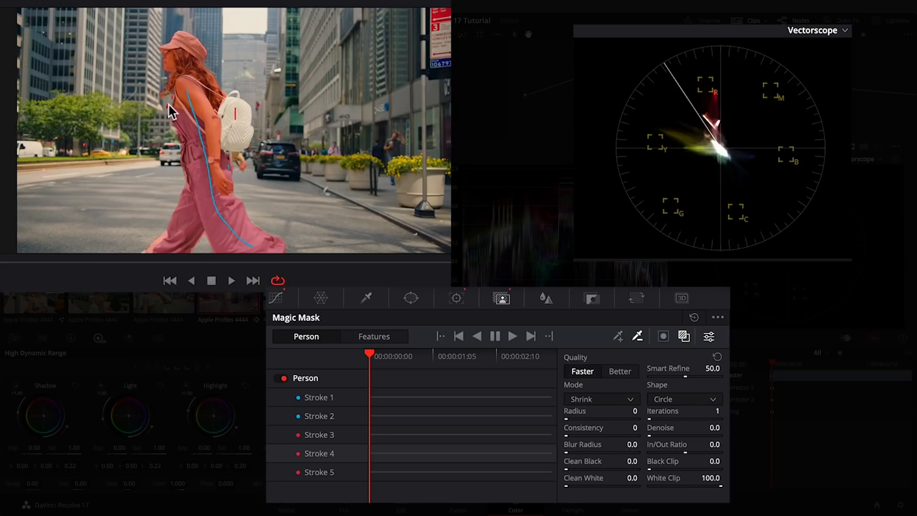
# Step: Track the Magic Mask strokes forward through the clip and hide the mask overlay
pyautogui.click(516, 338)
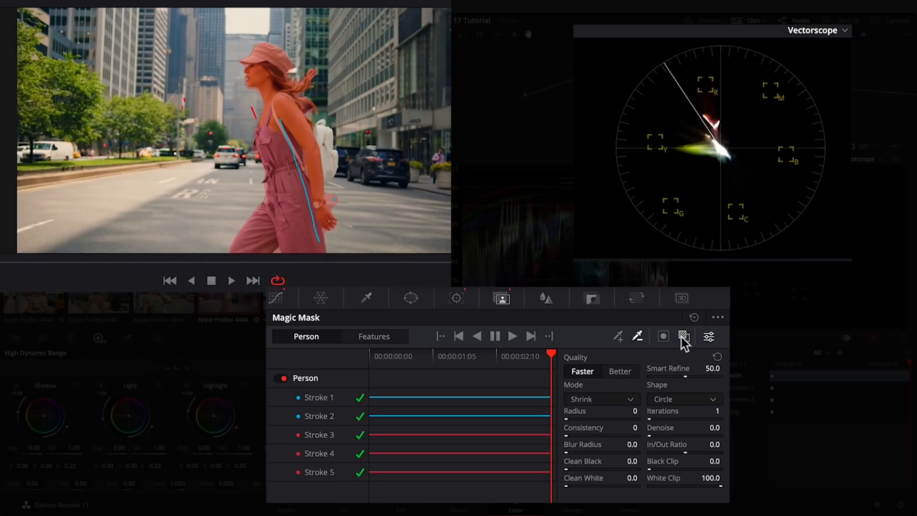
pyautogui.click(684, 337)
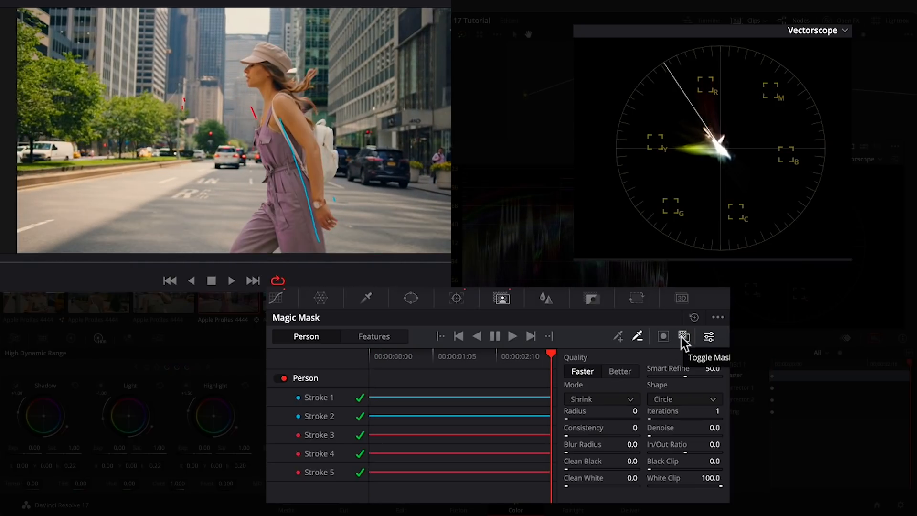
# Step: Play back part of the masked clip 04 and disable its node 02
pyautogui.click(231, 281)
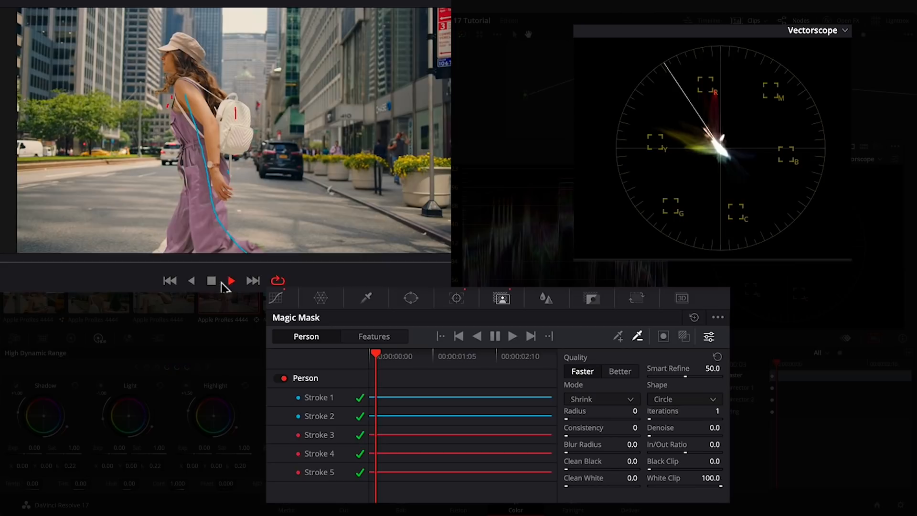
pyautogui.click(213, 281)
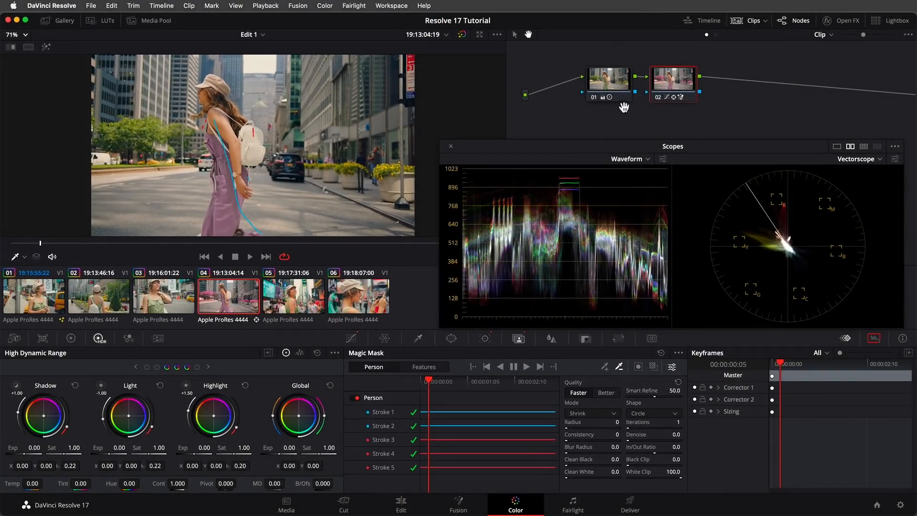
pyautogui.click(658, 98)
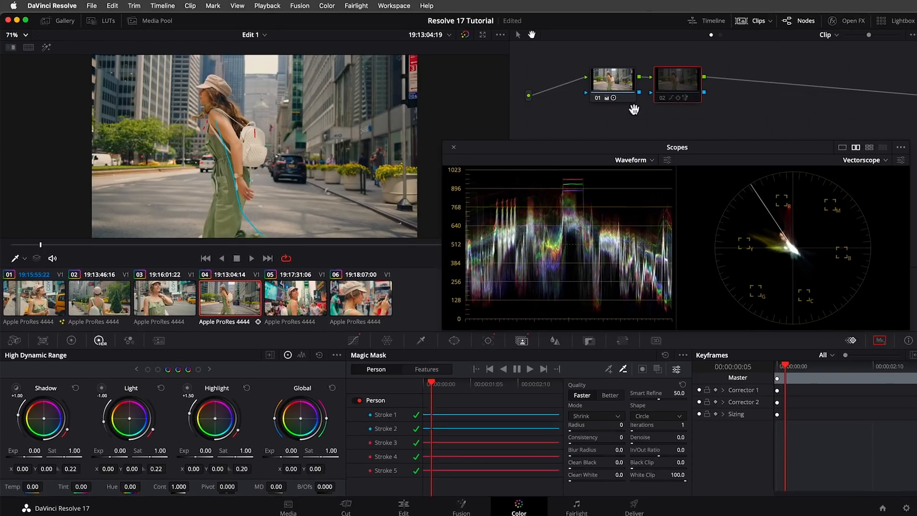
# Step: Add clips 01 through 06 into a new group named "The Aviator"
pyautogui.click(36, 296)
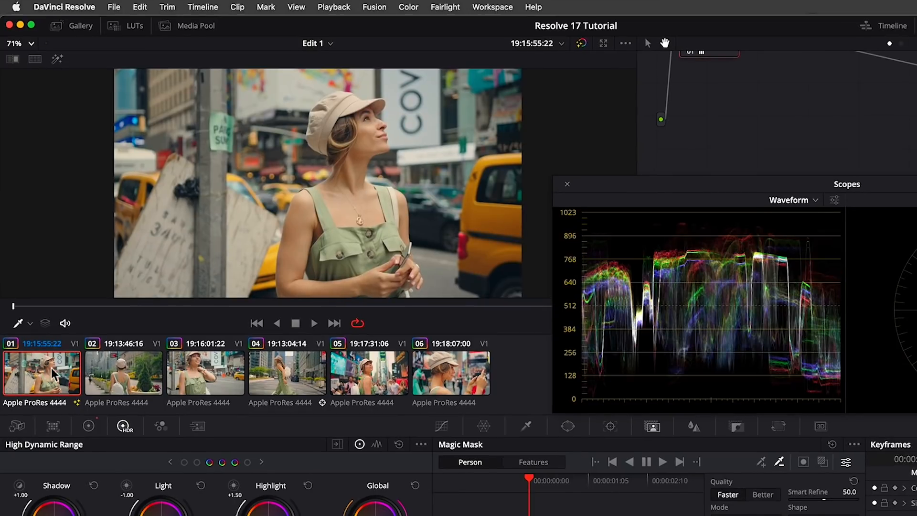
pyautogui.keyDown('shift'); pyautogui.click(424, 372); pyautogui.keyUp('shift')
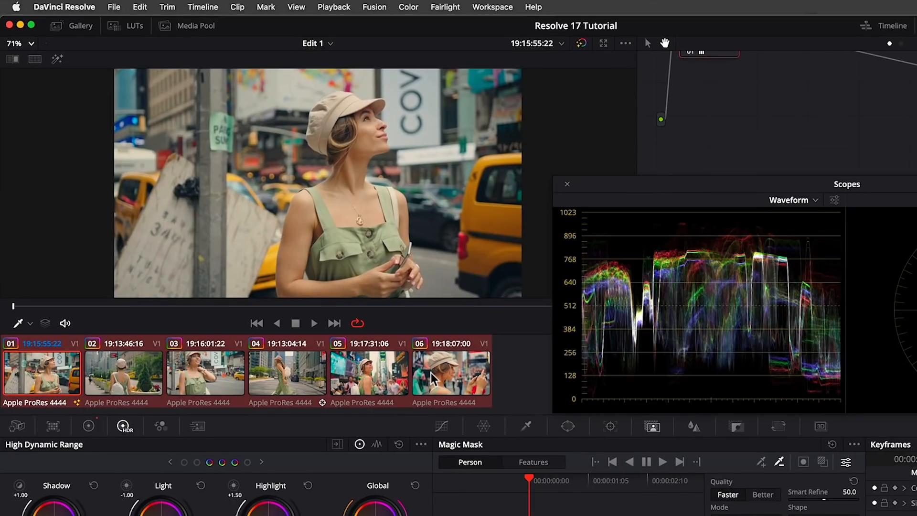
pyautogui.rightClick(431, 373)
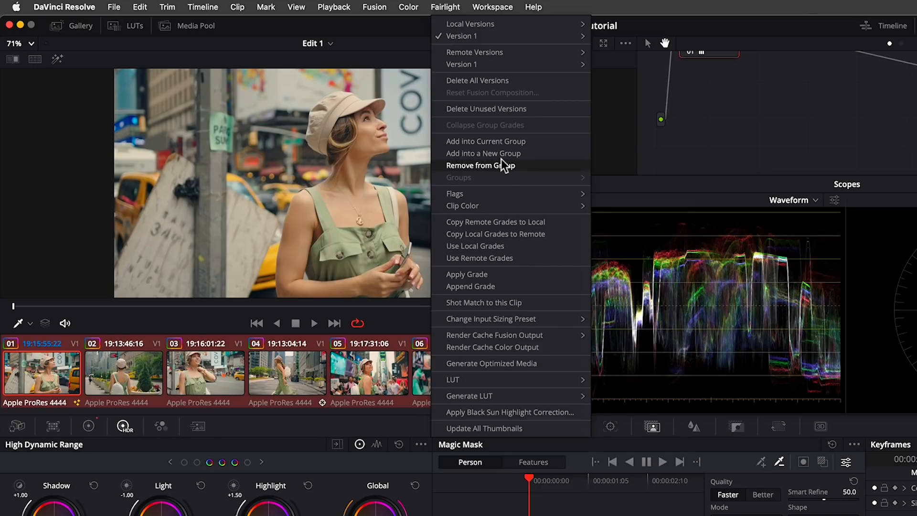
pyautogui.click(500, 154)
pyautogui.write('The Avi')
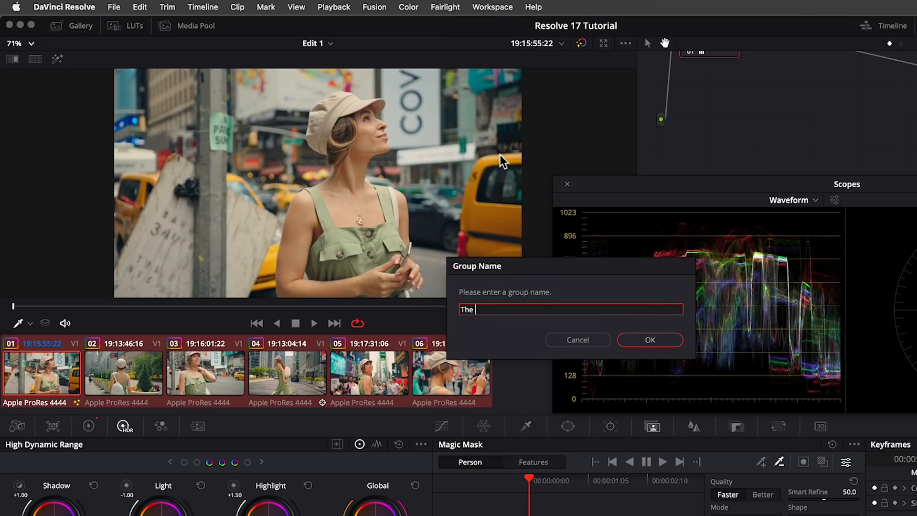
pyautogui.write('ator')
pyautogui.click(643, 341)
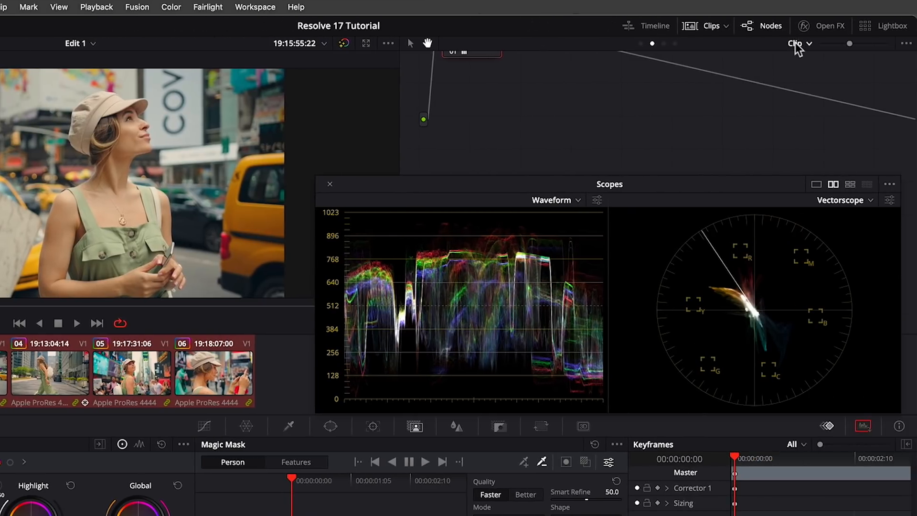
# Step: Switch the node graph to the Group Post-Clip level and show the Primaries color wheels
pyautogui.click(799, 44)
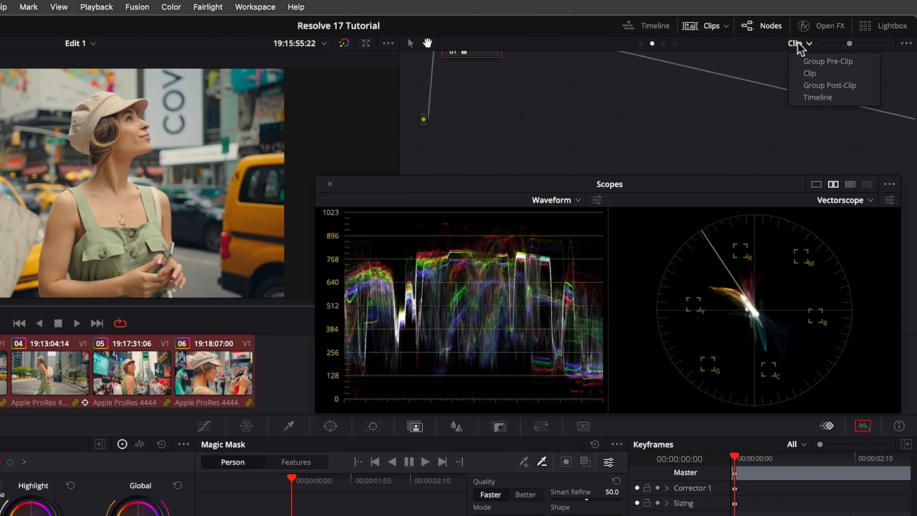
pyautogui.click(809, 86)
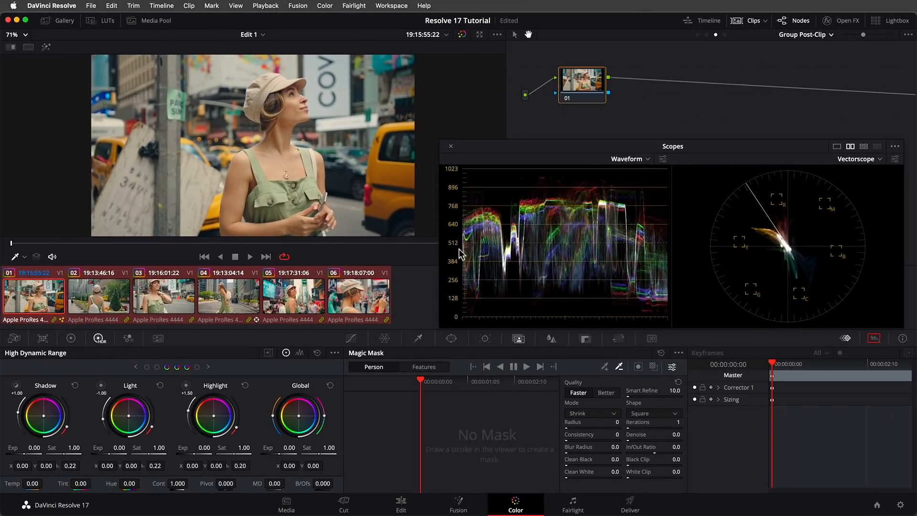
pyautogui.click(76, 337)
# Step: Try pushing the group's Offset toward blue to -1.47, 27.39, 76.45 and view clips 02 through 06 before returning to clip 01
pyautogui.moveTo(297, 416); pyautogui.dragTo(313, 429)
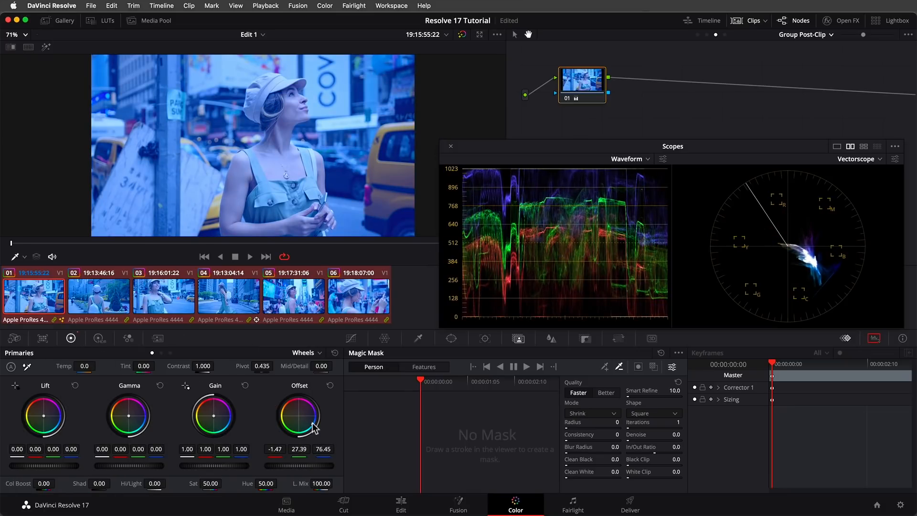
pyautogui.click(111, 308)
pyautogui.click(165, 299)
pyautogui.click(210, 303)
pyautogui.click(294, 305)
pyautogui.click(361, 304)
pyautogui.click(38, 301)
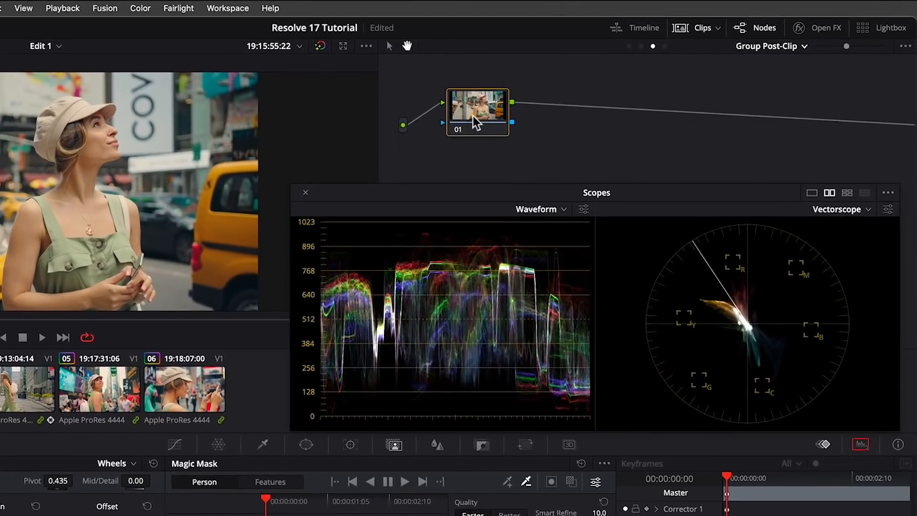
# Step: Label the Group Post-Clip node 01 "Contrast"
pyautogui.rightClick(579, 91)
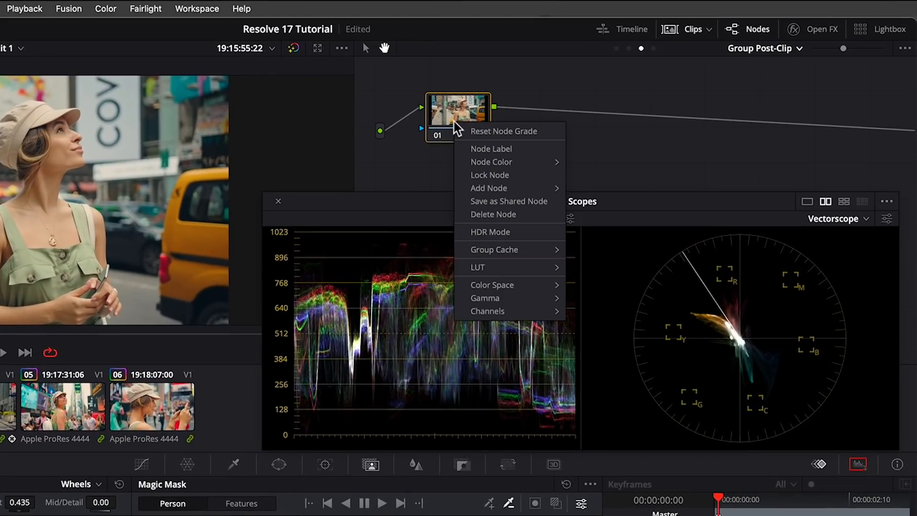
pyautogui.click(475, 149)
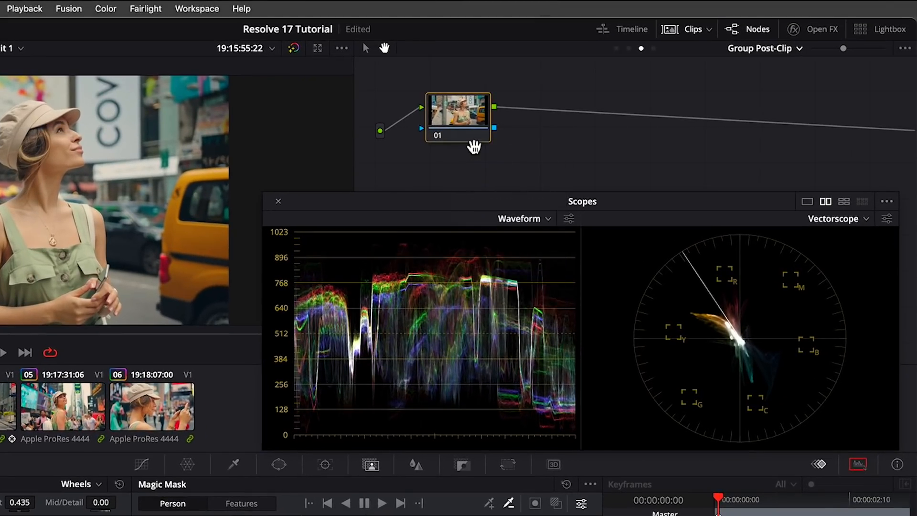
pyautogui.write('Contrast')
pyautogui.press('Return')
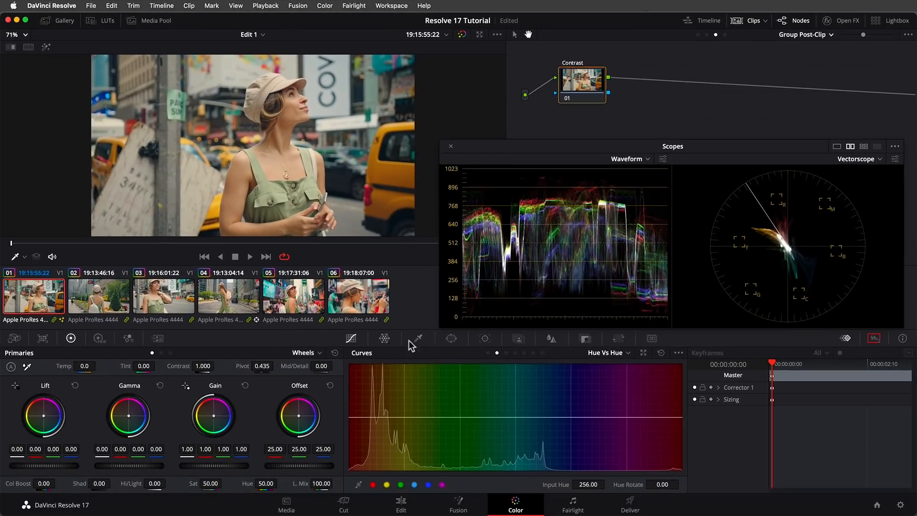
# Step: Add contrast to the group node with a Custom curve, lowering a shadow point and raising a midtone point
pyautogui.click(488, 353)
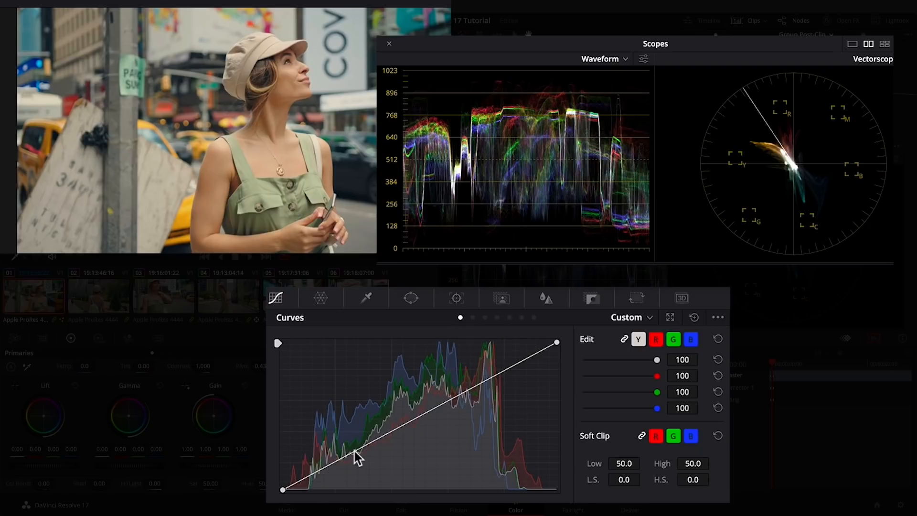
pyautogui.moveTo(356, 450); pyautogui.dragTo(369, 460)
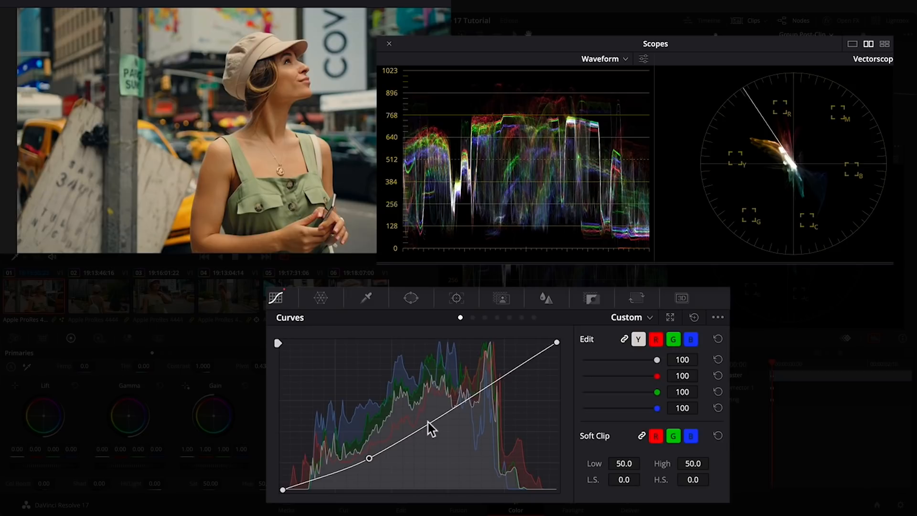
pyautogui.moveTo(431, 423); pyautogui.dragTo(431, 412)
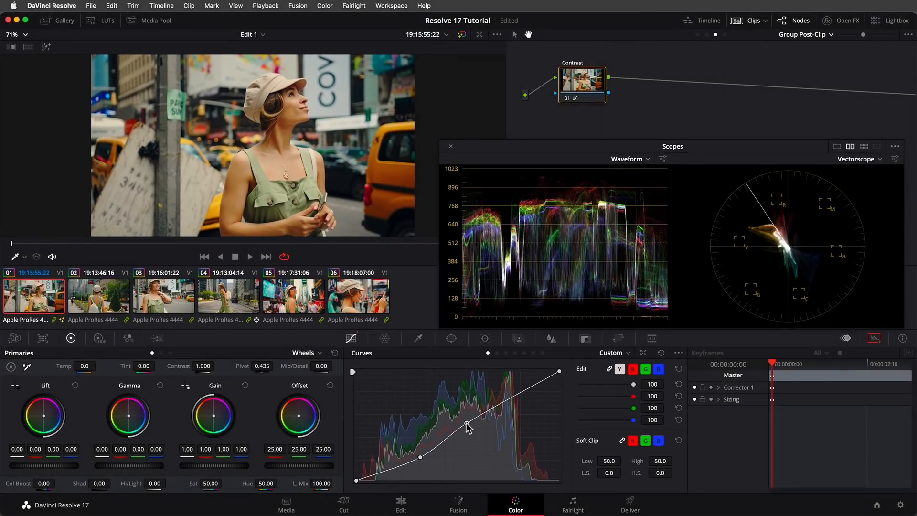
# Step: Add a serial node after the group's Contrast node and label it "Color"
pyautogui.rightClick(578, 87)
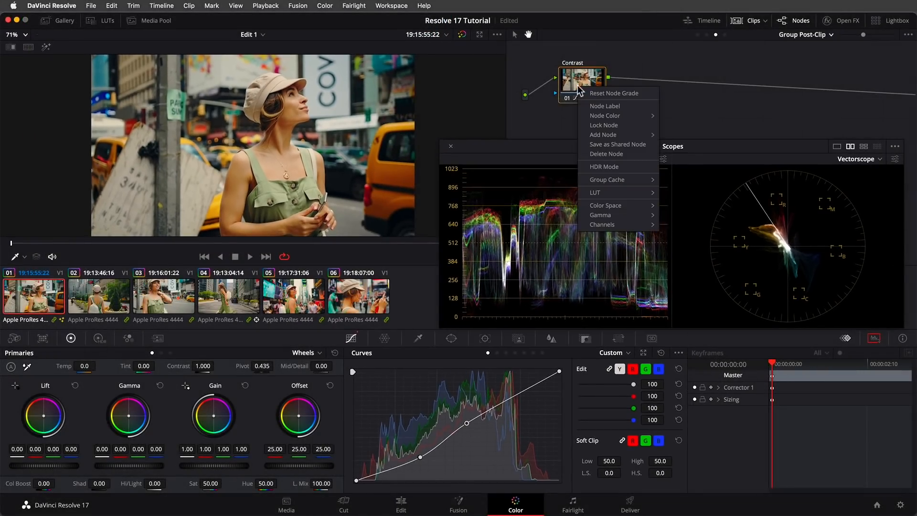
pyautogui.moveTo(616, 135)
pyautogui.click(681, 139)
pyautogui.rightClick(661, 77)
pyautogui.click(677, 95)
pyautogui.write('Color')
pyautogui.press('Return')
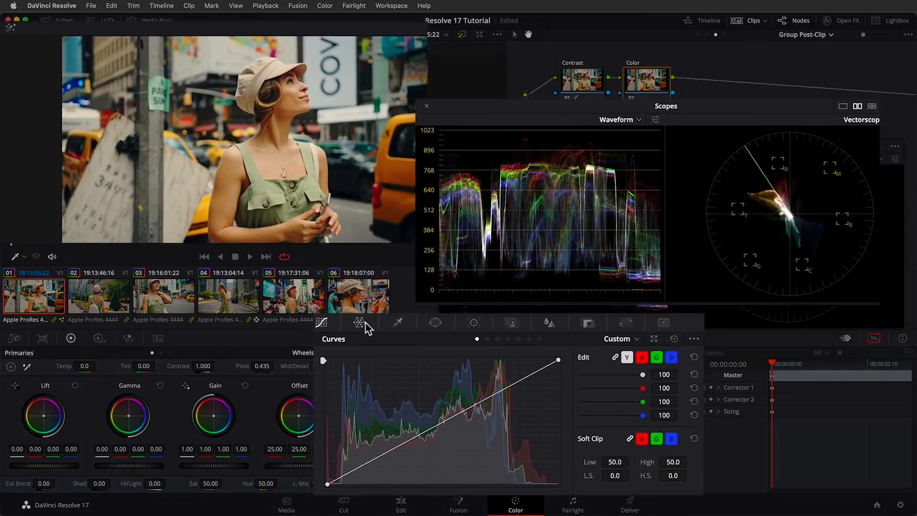
# Step: Set up the Color Warper's hue-saturation web for the Color node in HSL space with a linked resolution of 16
pyautogui.click(360, 324)
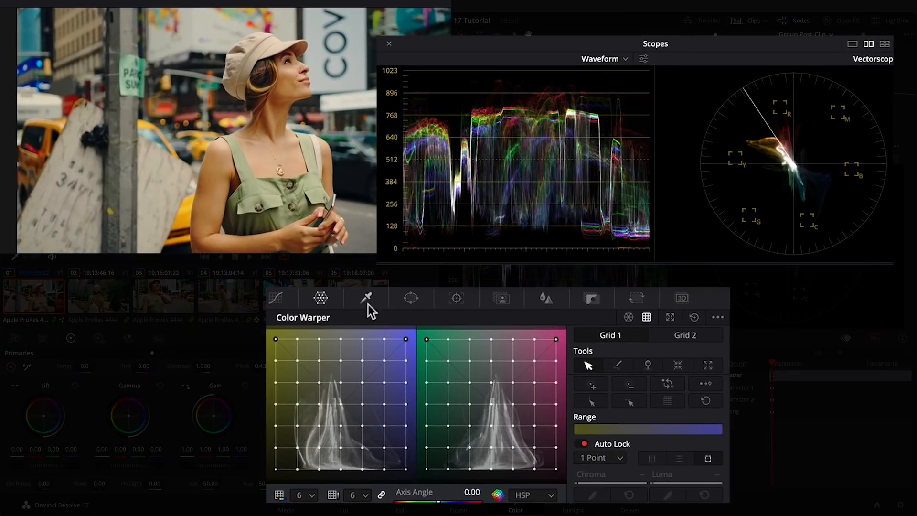
pyautogui.click(619, 338)
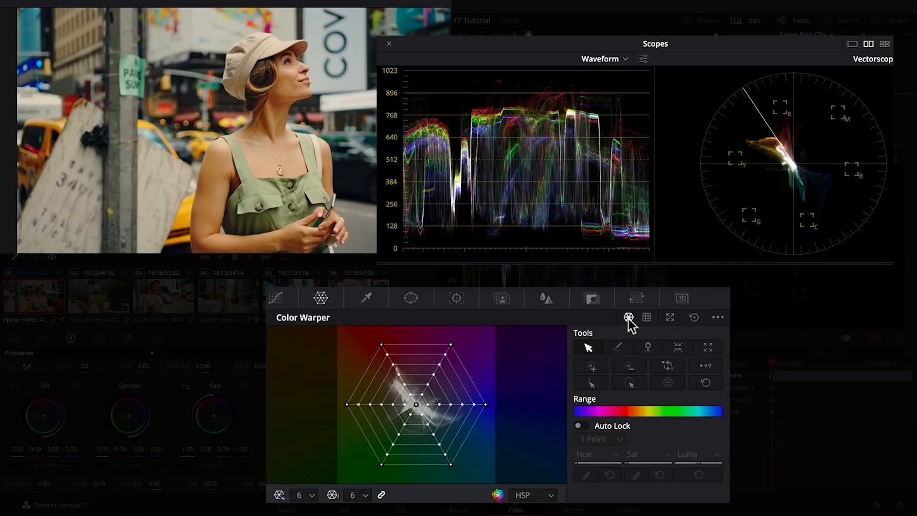
pyautogui.click(551, 495)
pyautogui.click(530, 436)
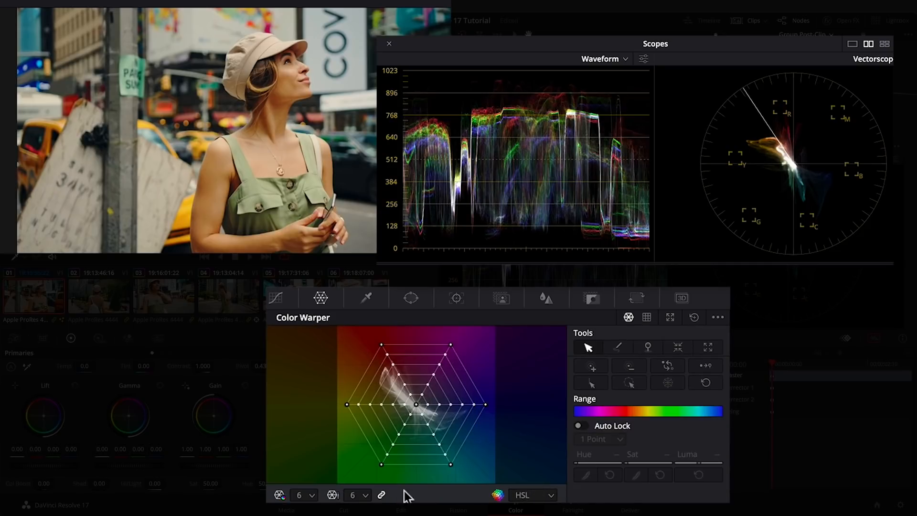
pyautogui.click(364, 494)
pyautogui.click(362, 479)
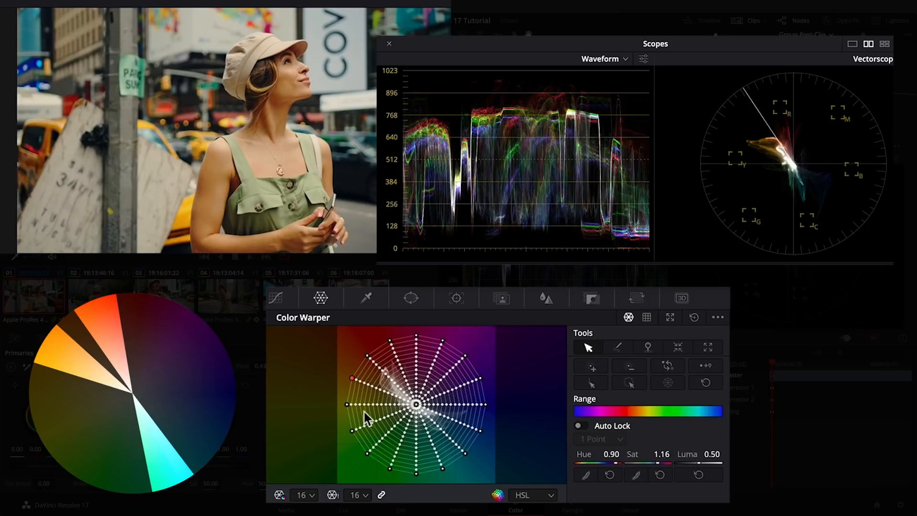
# Step: Warp the Color node's hues, drawing orange and red closer together, blues toward teal, and pulling the magenta range in toward neutral
pyautogui.moveTo(351, 377); pyautogui.dragTo(364, 369)
pyautogui.moveTo(390, 341); pyautogui.dragTo(379, 349)
pyautogui.moveTo(480, 430); pyautogui.dragTo(434, 439)
pyautogui.moveTo(418, 336); pyautogui.dragTo(428, 402)
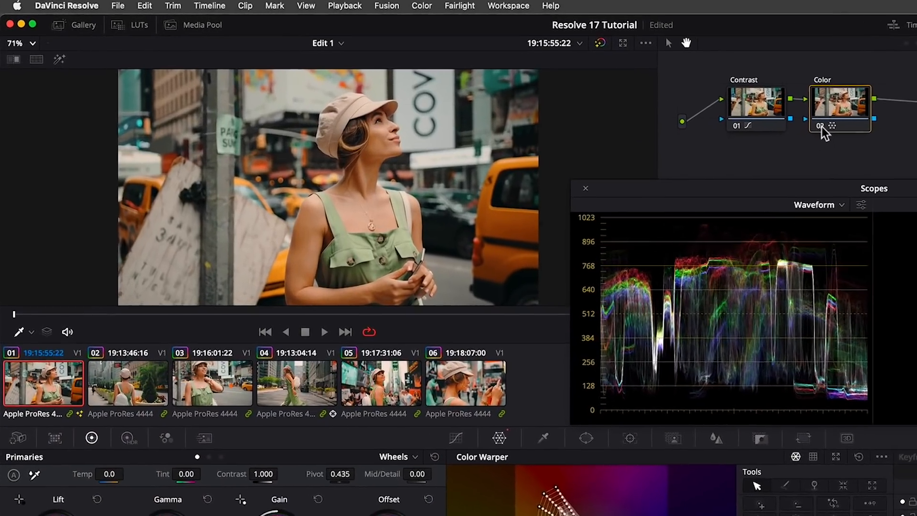
# Step: Disable and re-enable the Color node to compare the image with and without the warp
pyautogui.click(696, 108)
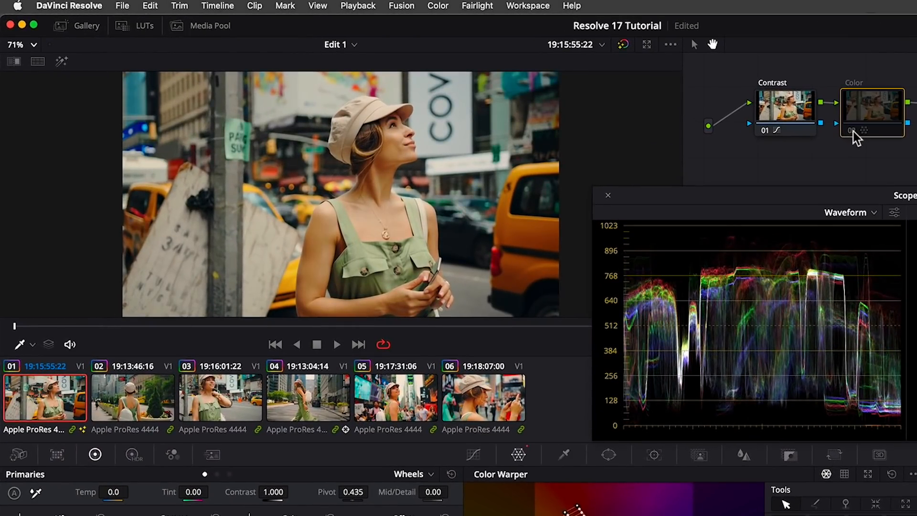
pyautogui.click(695, 108)
pyautogui.click(854, 131)
pyautogui.click(853, 131)
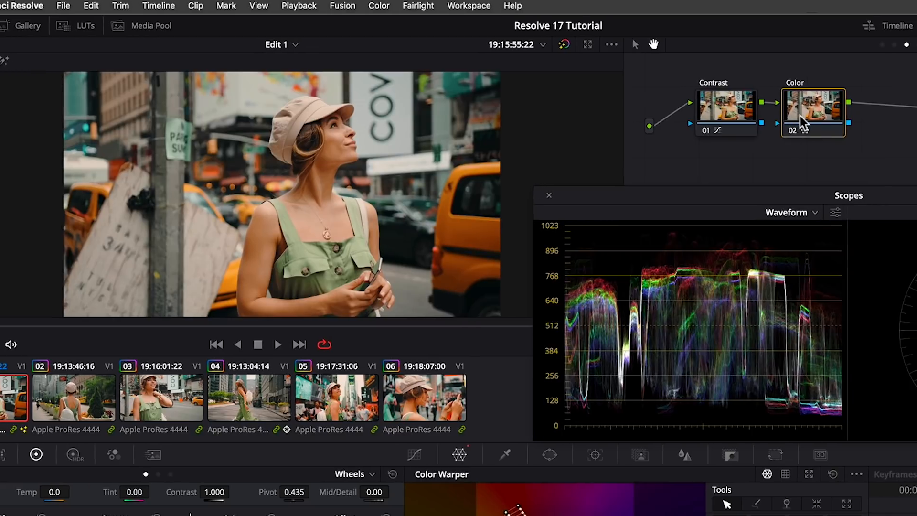
# Step: Add a third serial node after the Color node
pyautogui.rightClick(853, 131)
pyautogui.moveTo(698, 182)
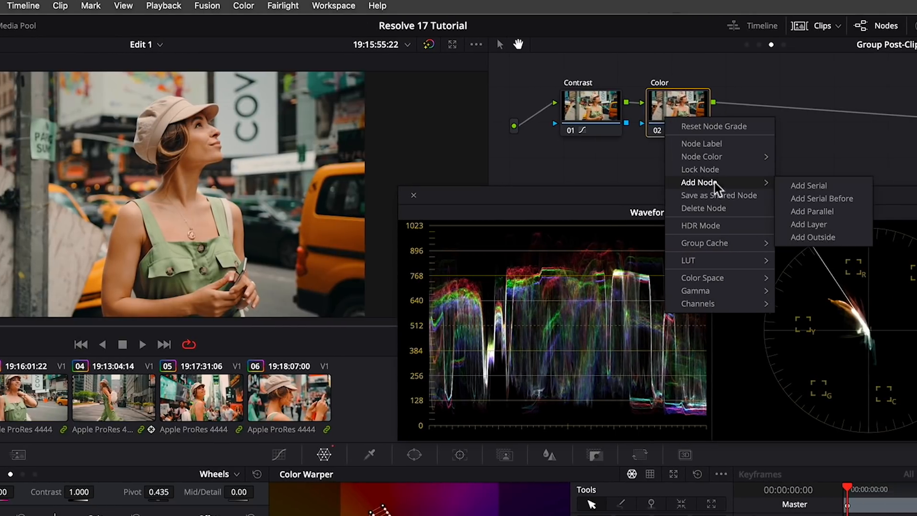
pyautogui.click(796, 184)
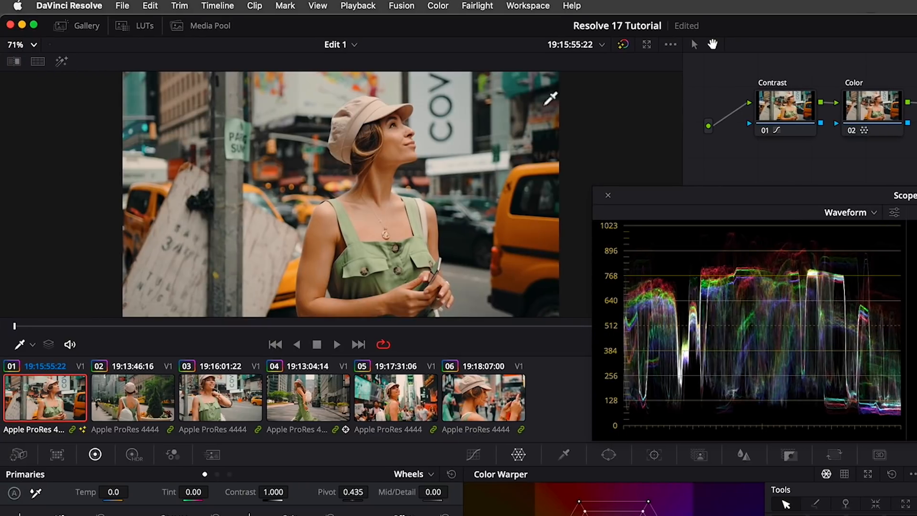
# Step: Apply the 3Strip LUT from the Look LUTs of the 70 LUTs Master Collection to node 03, then hide the LUT browser
pyautogui.click(144, 27)
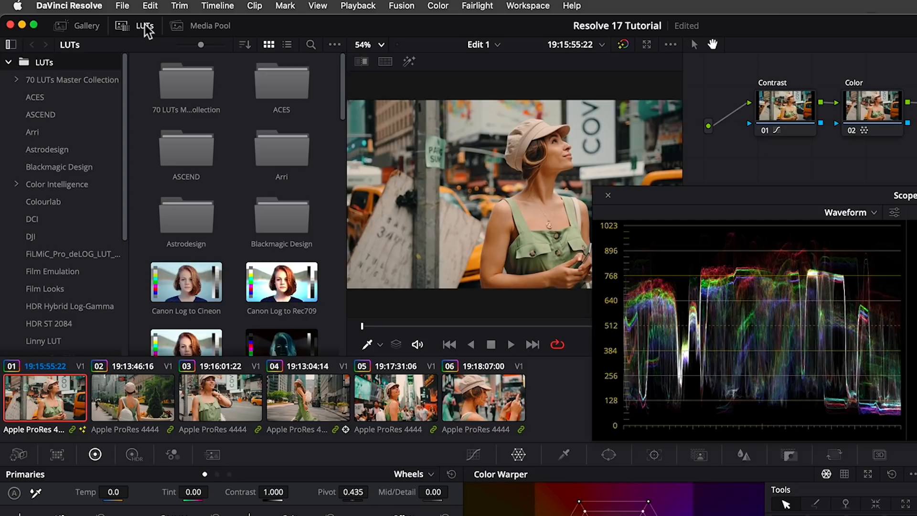
pyautogui.click(91, 81)
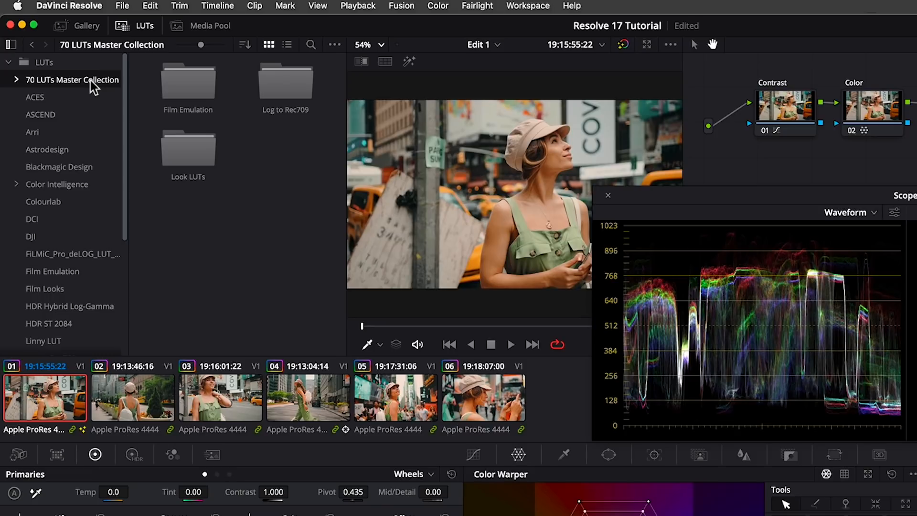
pyautogui.doubleClick(187, 151)
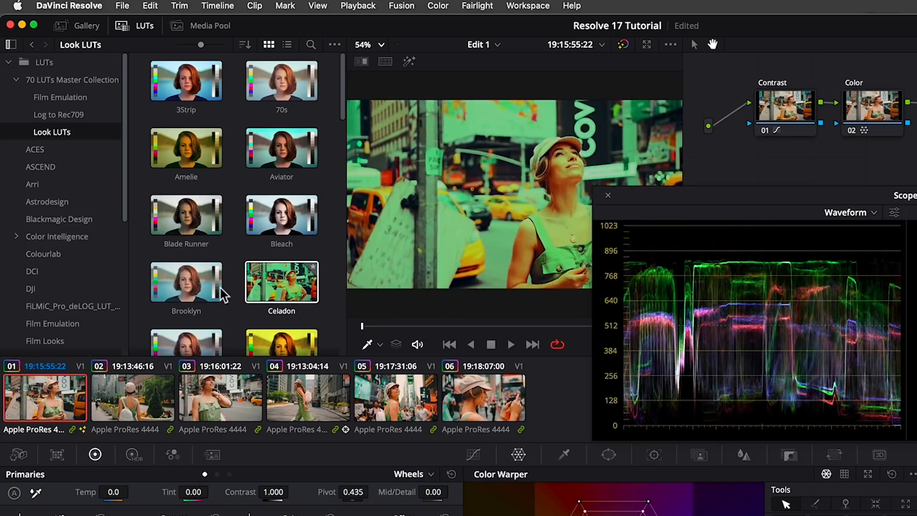
pyautogui.click(186, 87)
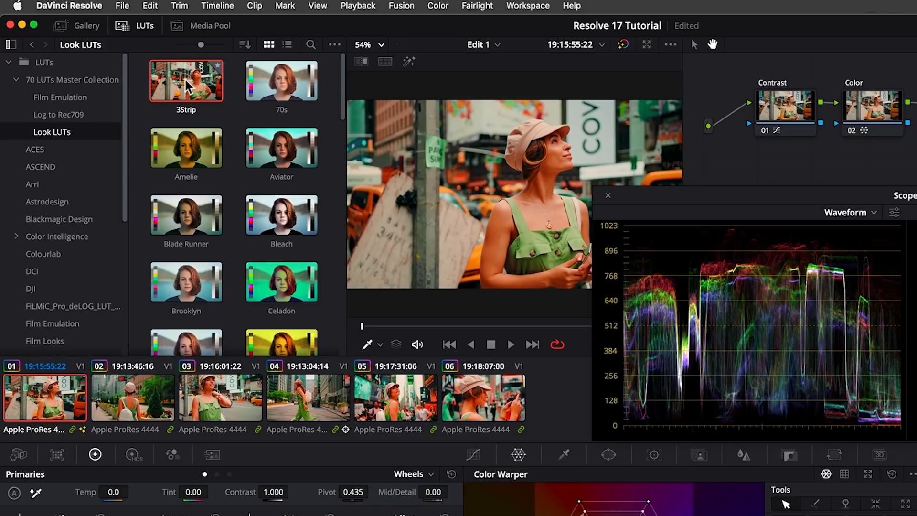
pyautogui.click(137, 28)
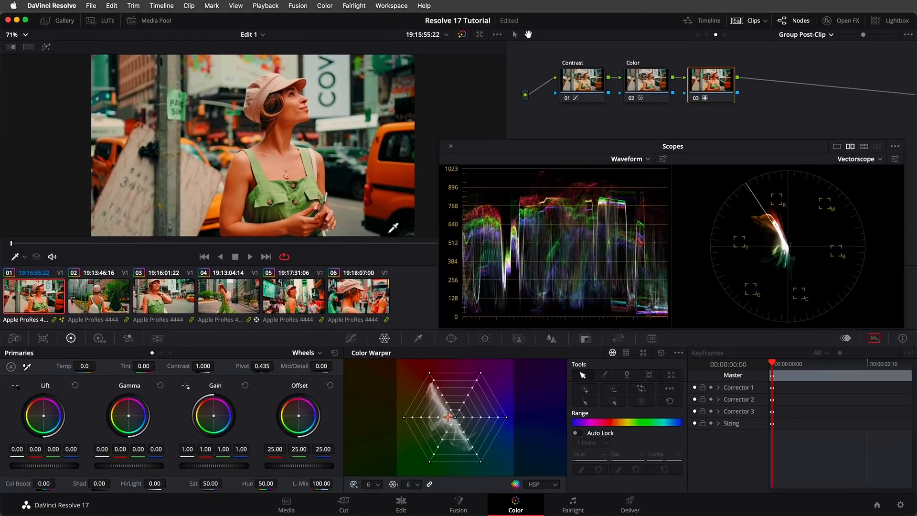
# Step: Reduce node 03's Key Output gain to 0.500 and play through the graded clips, ending back on clip 01
pyautogui.click(586, 328)
pyautogui.moveTo(582, 428); pyautogui.dragTo(558, 422)
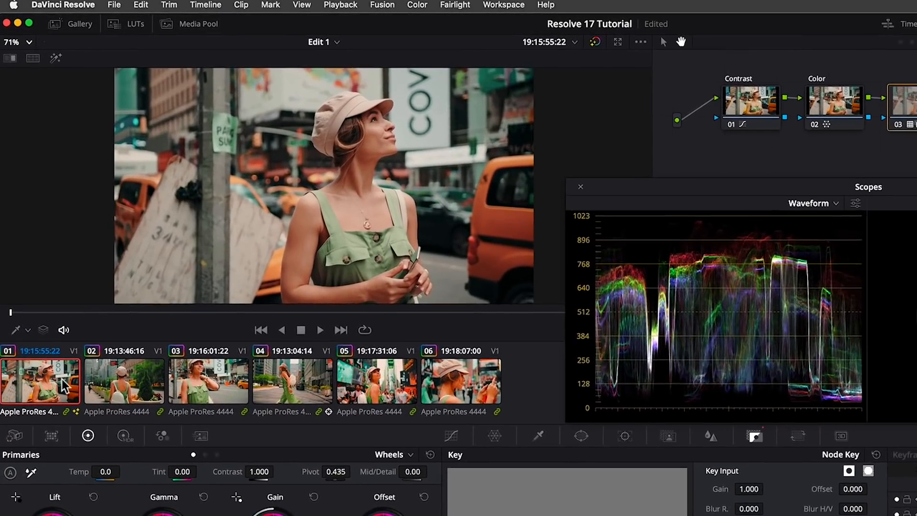
pyautogui.press('space')
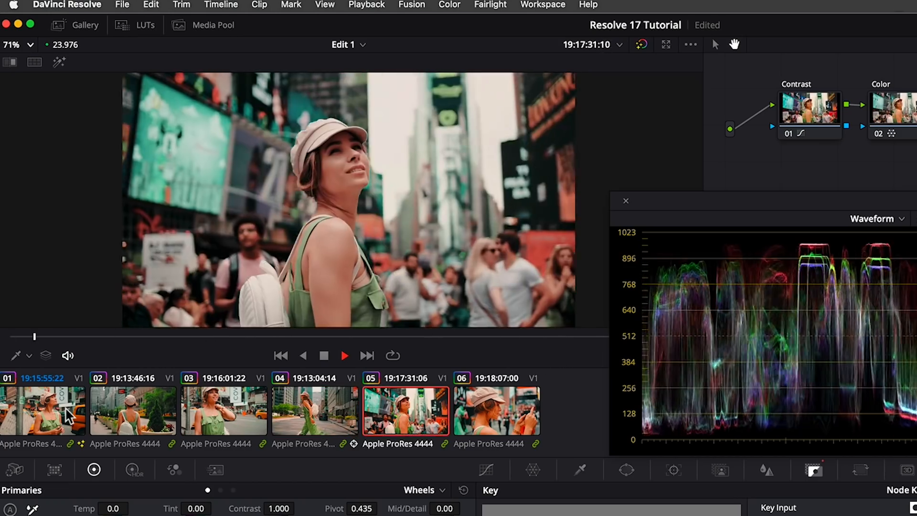
pyautogui.click(67, 414)
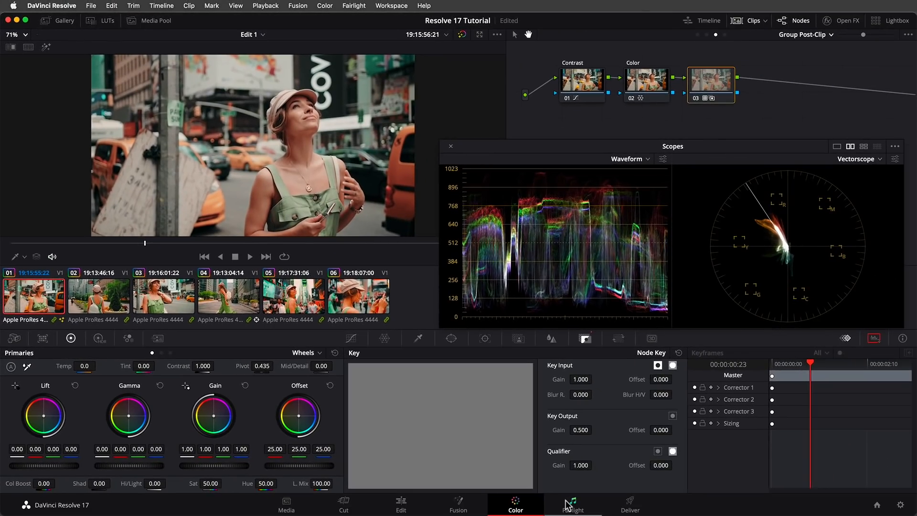
# Step: Tour the Fairlight page, viewing its Media Pool, Effects Library, Index markers, Mixer, Metadata and Inspector
pyautogui.click(567, 504)
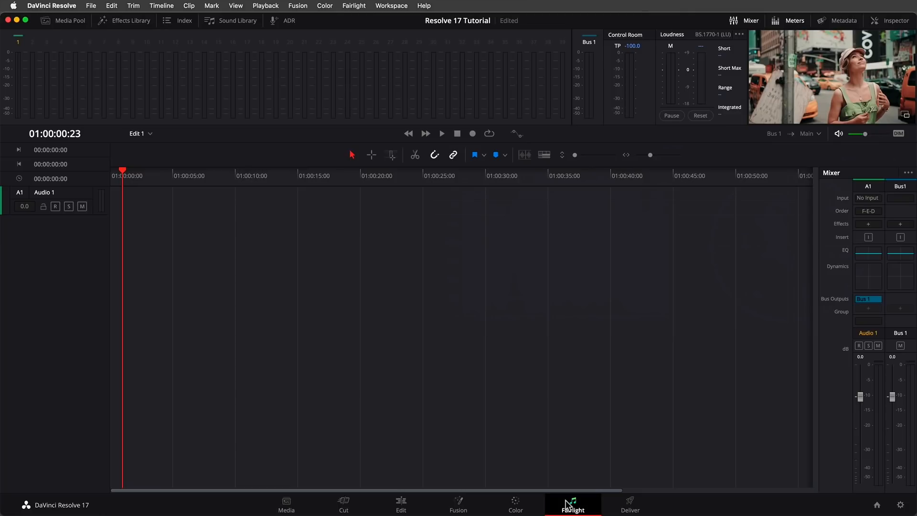
pyautogui.click(71, 22)
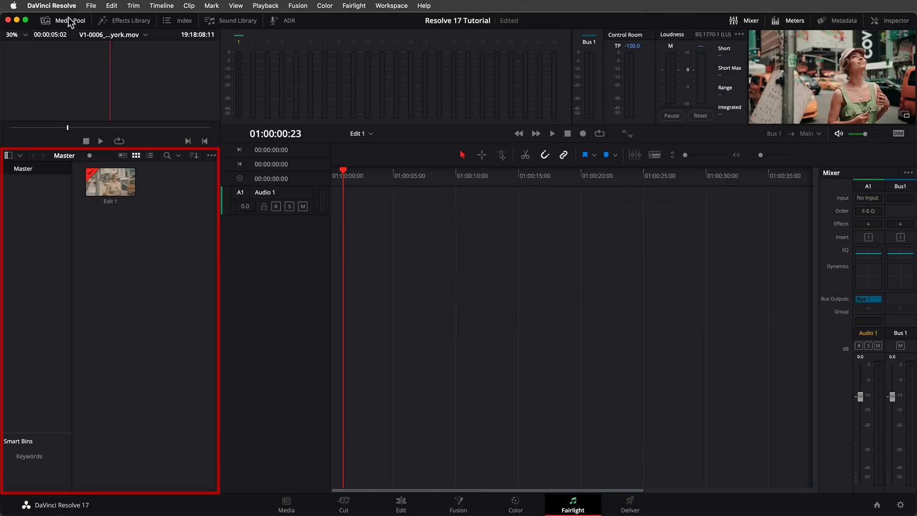
pyautogui.click(119, 21)
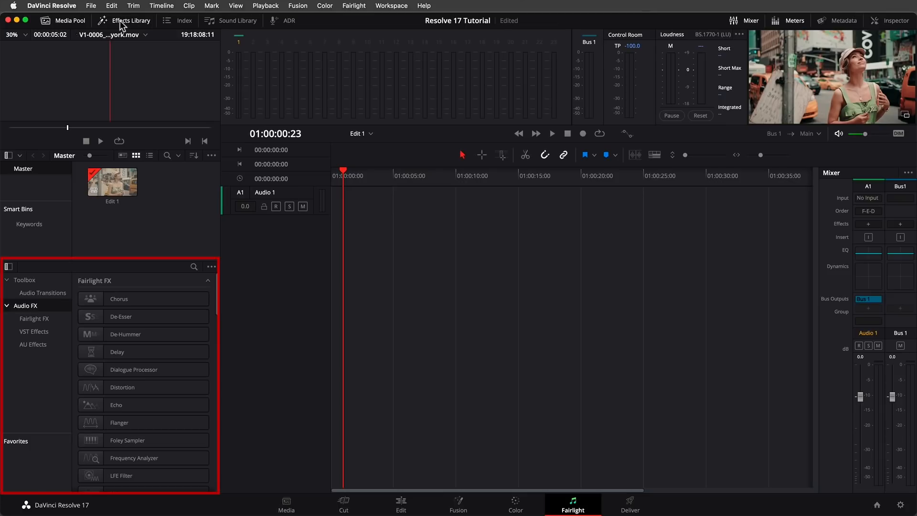
pyautogui.click(172, 20)
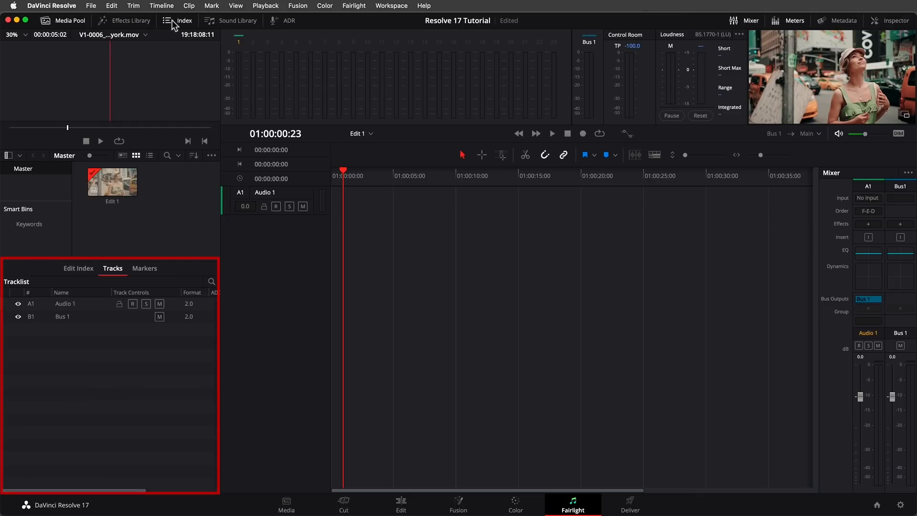
pyautogui.click(150, 271)
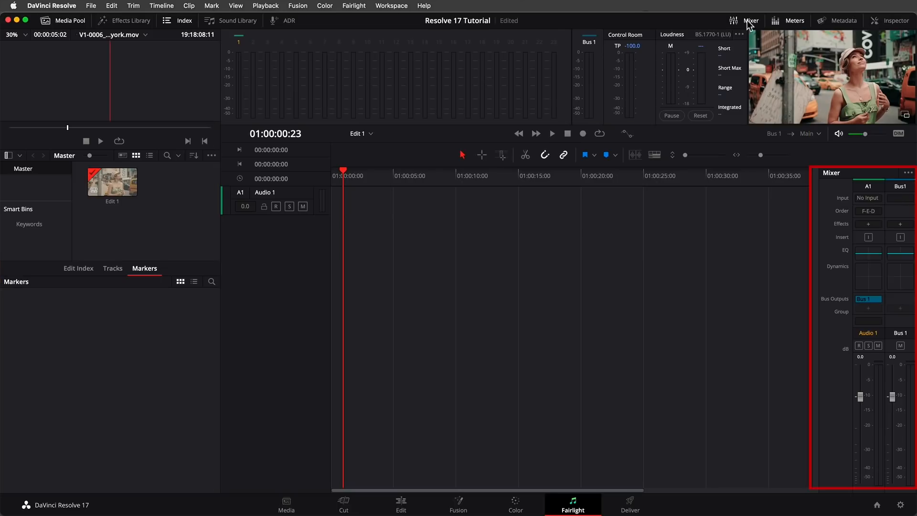
pyautogui.click(835, 20)
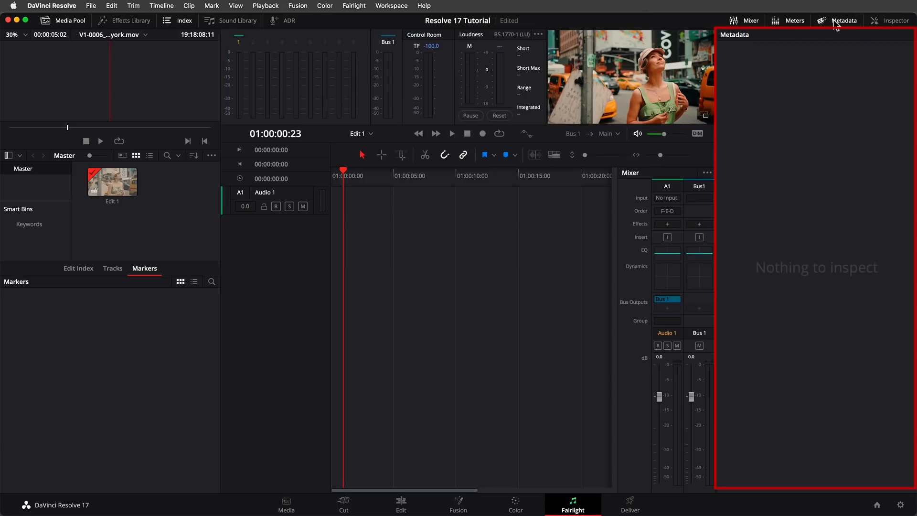
pyautogui.click(897, 20)
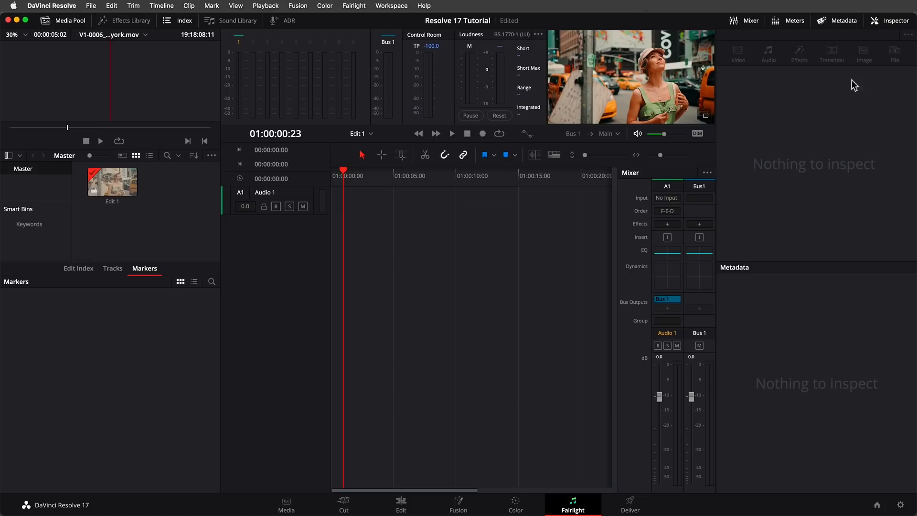
# Step: Switch to the Deliver page without the floating Scopes and choose the YouTube 1080p render preset
pyautogui.click(631, 502)
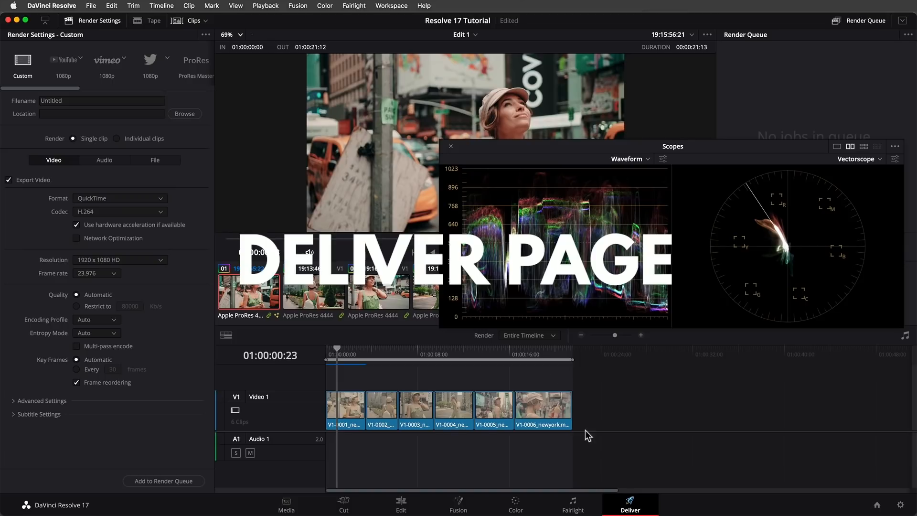
pyautogui.click(451, 147)
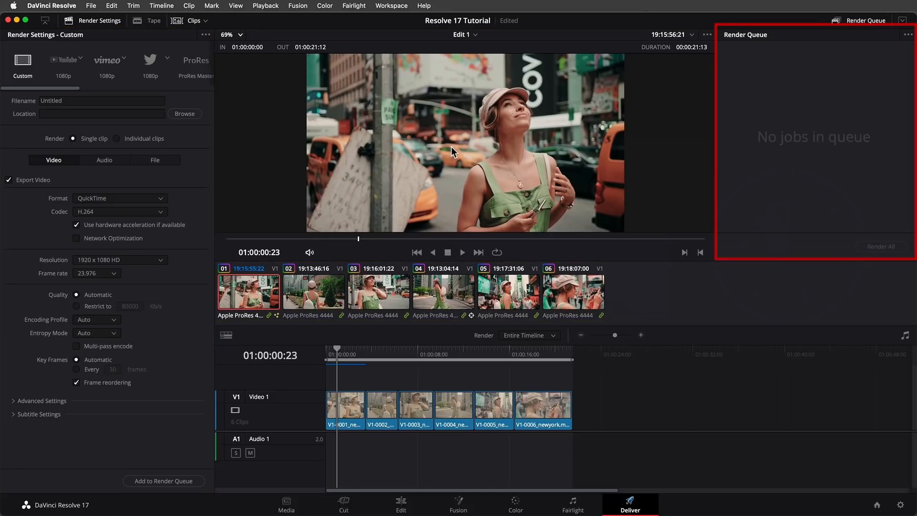
pyautogui.click(74, 63)
pyautogui.click(81, 60)
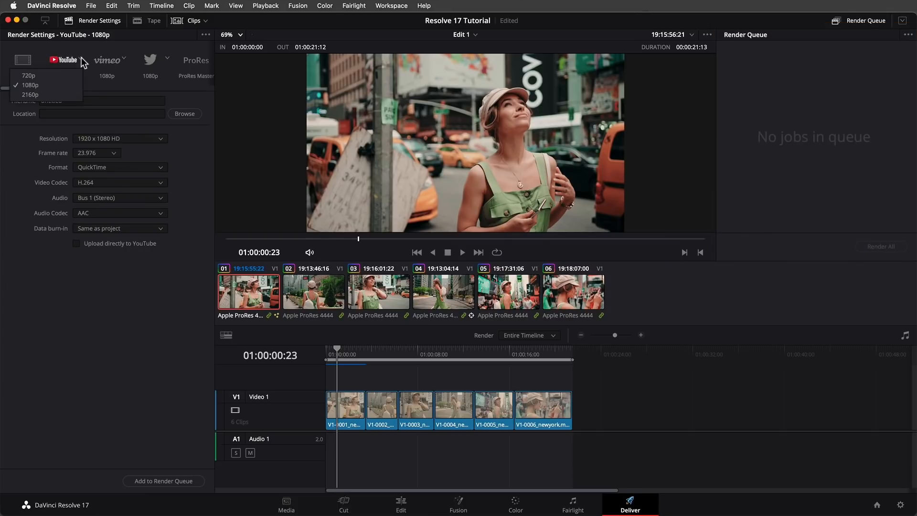
pyautogui.click(69, 87)
# Step: Name the render file "Resolve17 Tutorial" and set the Desktop as its destination
pyautogui.click(39, 100)
pyautogui.write('Resolve17 Tutorial')
pyautogui.click(181, 116)
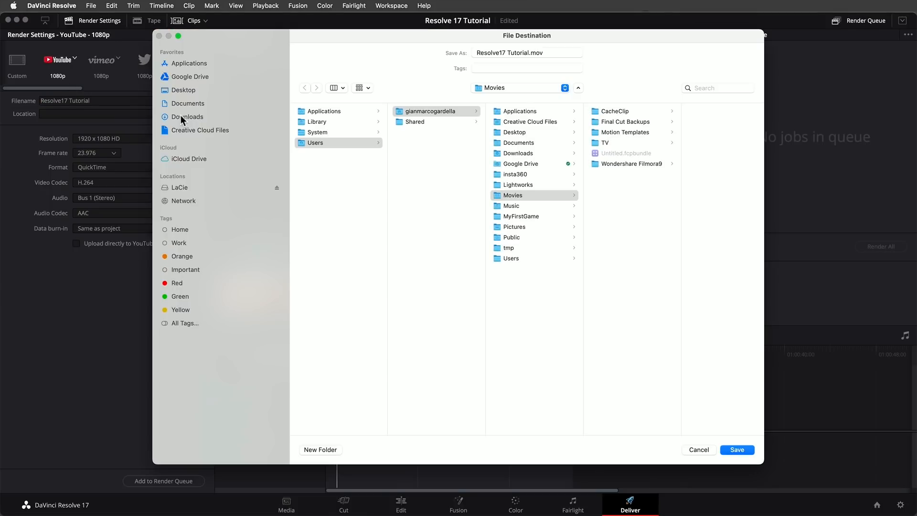
pyautogui.click(182, 90)
pyautogui.click(732, 452)
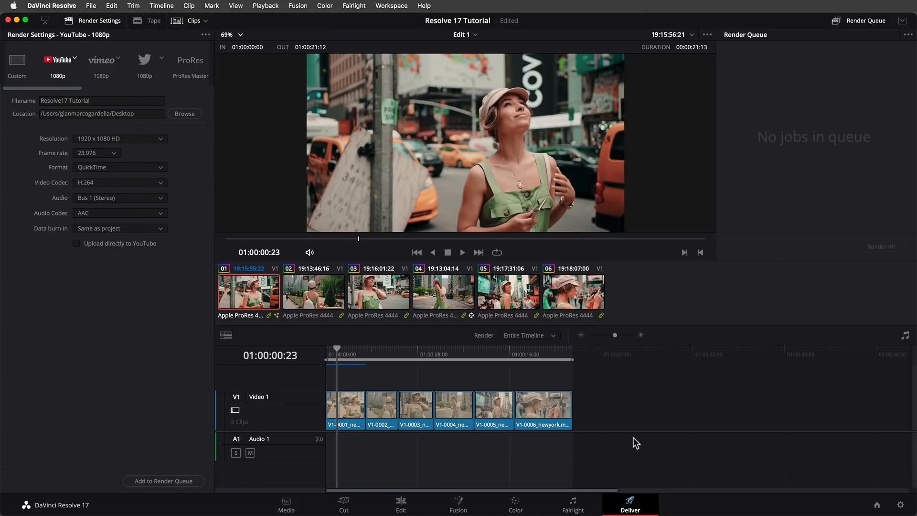
# Step: Add the YouTube 1080p export to the render queue and start rendering it
pyautogui.click(174, 480)
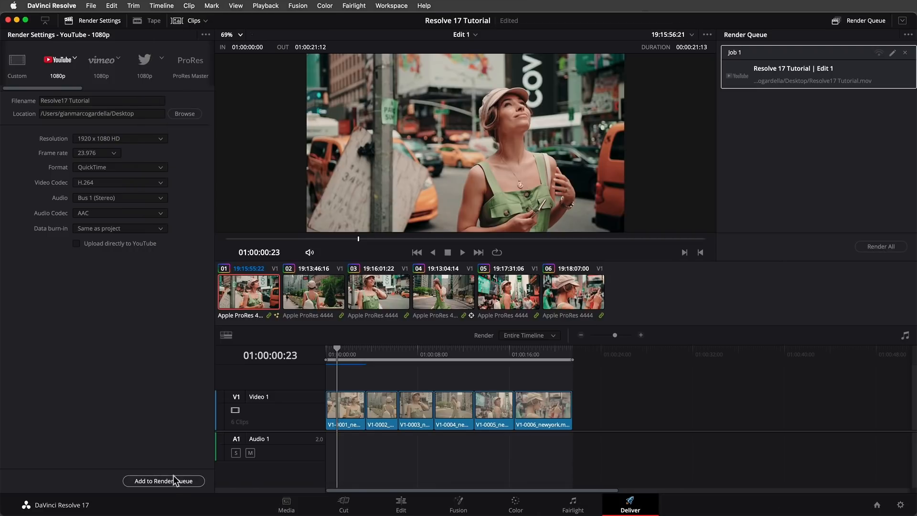
pyautogui.click(870, 246)
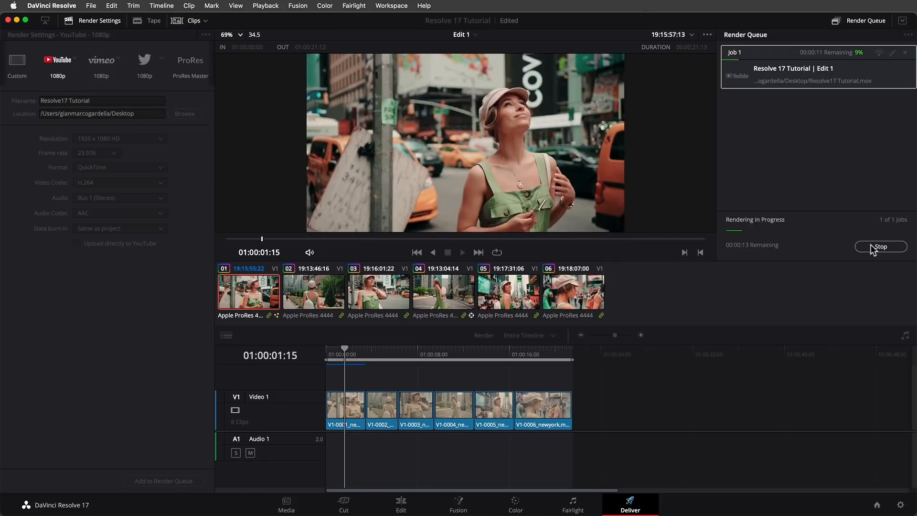